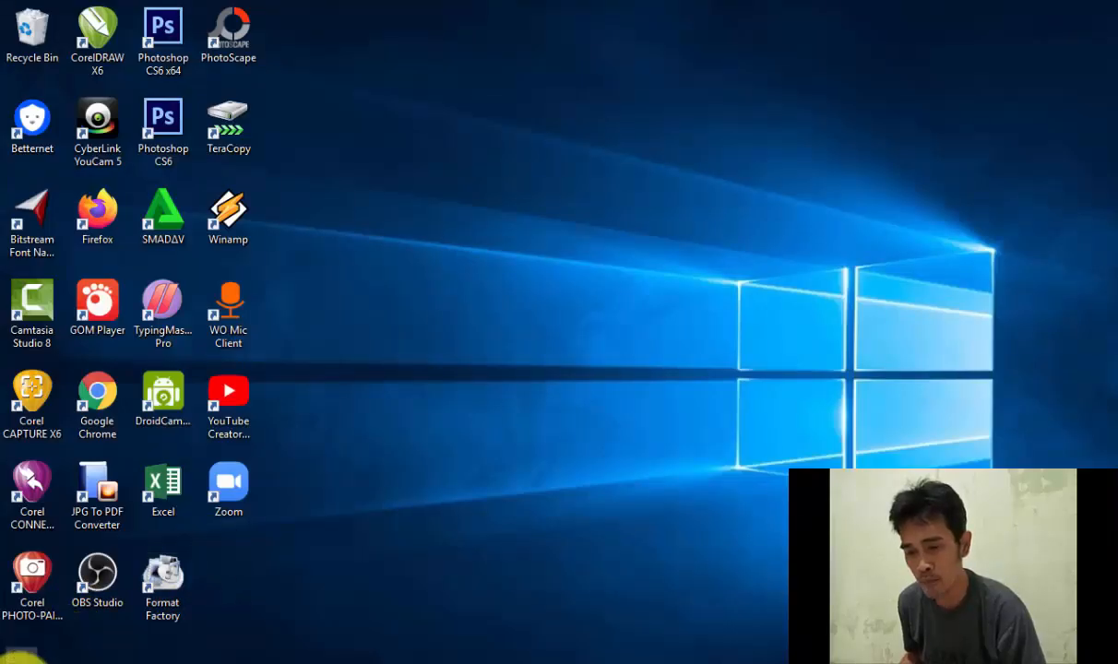
- Start Excel from the desktop and open the recent workbook "Copy of Aplikasi Administrasi Desa"
{"action": "left_click", "coordinate": [17, 656]}
{"action": "left_click", "coordinate": [374, 513]}
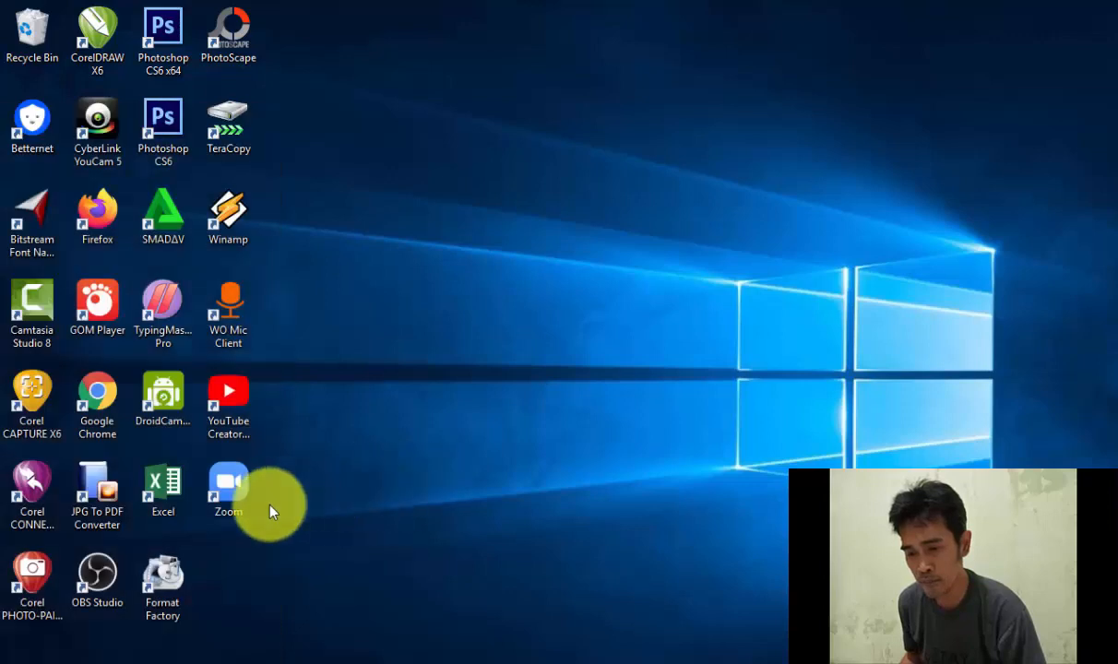
{"action": "left_click", "coordinate": [159, 498]}
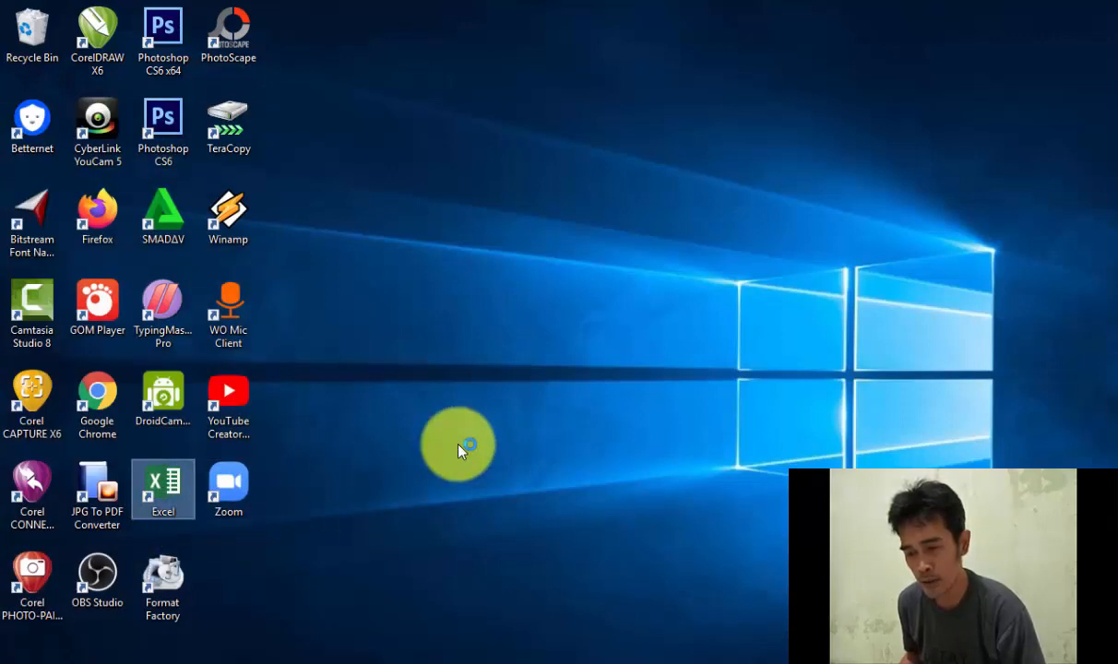
{"action": "key", "text": "Return"}
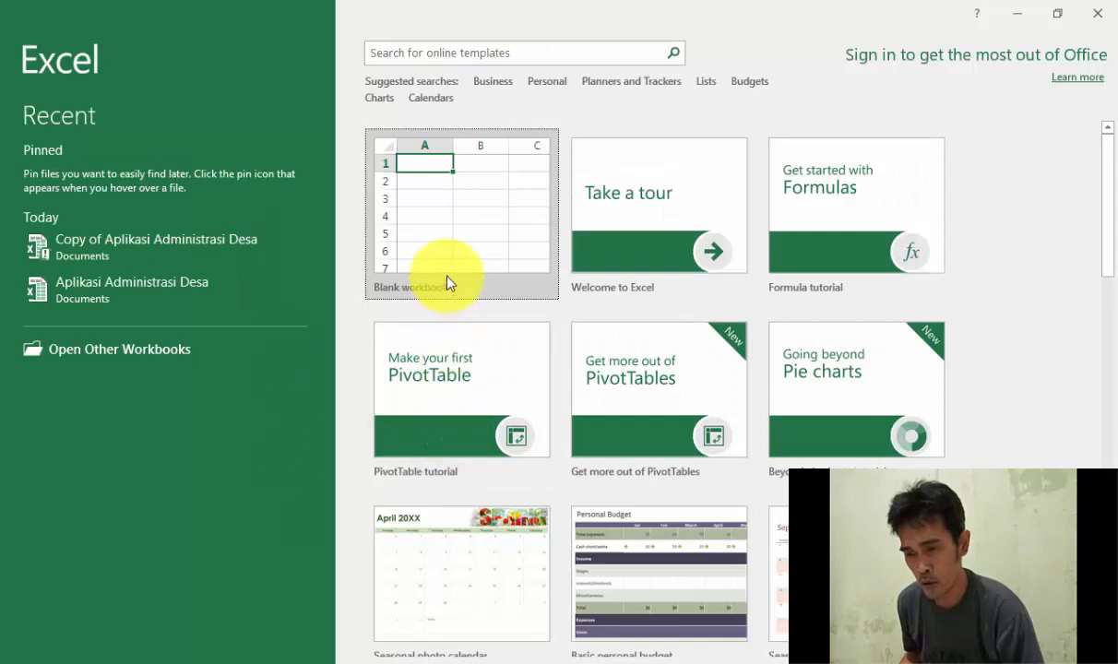
{"action": "left_click", "coordinate": [205, 253]}
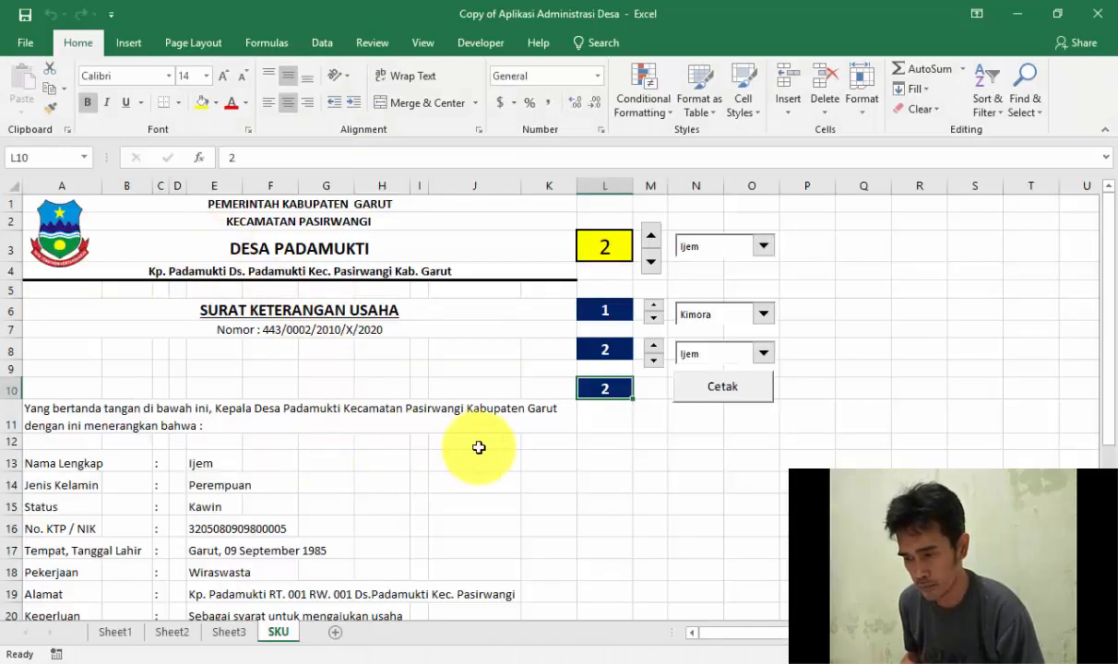
- Try records 1, 2 and 3 on the SKU letter with the record number spinner beside L3, and return it to record 1
{"action": "left_click", "coordinate": [692, 480]}
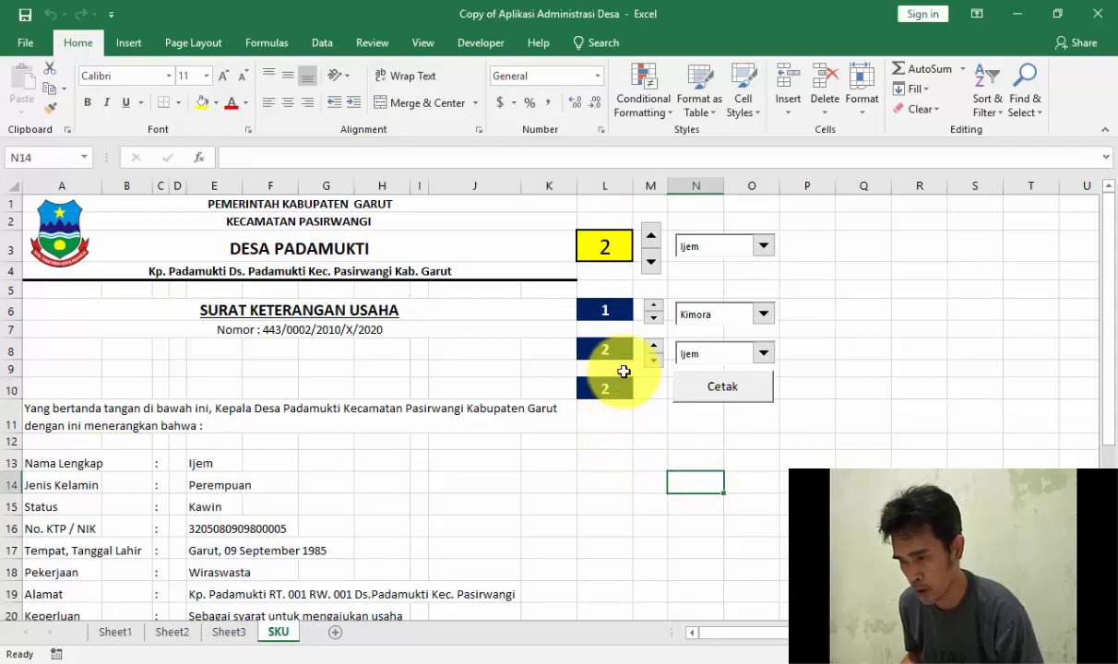
{"action": "left_click", "coordinate": [612, 250]}
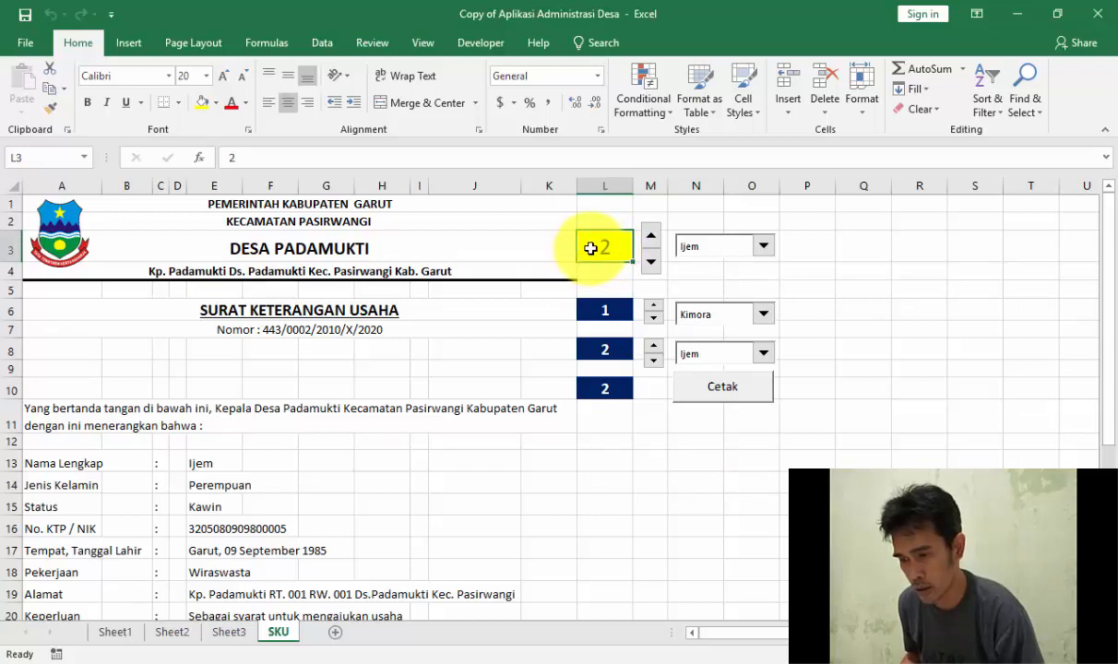
{"action": "left_click", "coordinate": [263, 442]}
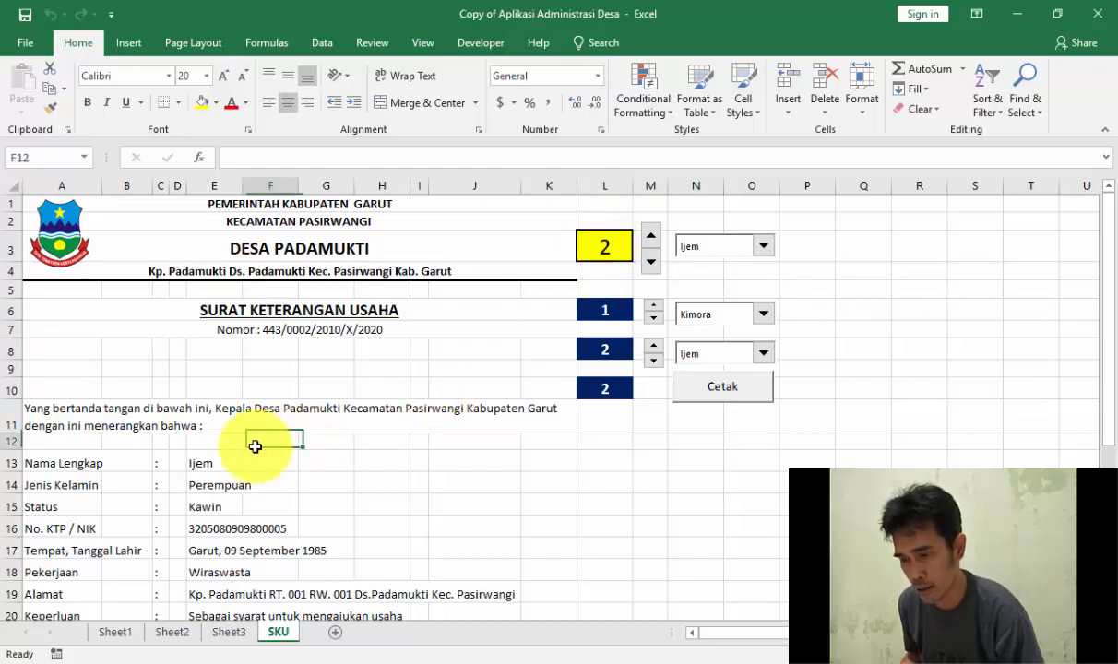
{"action": "left_click", "coordinate": [652, 264]}
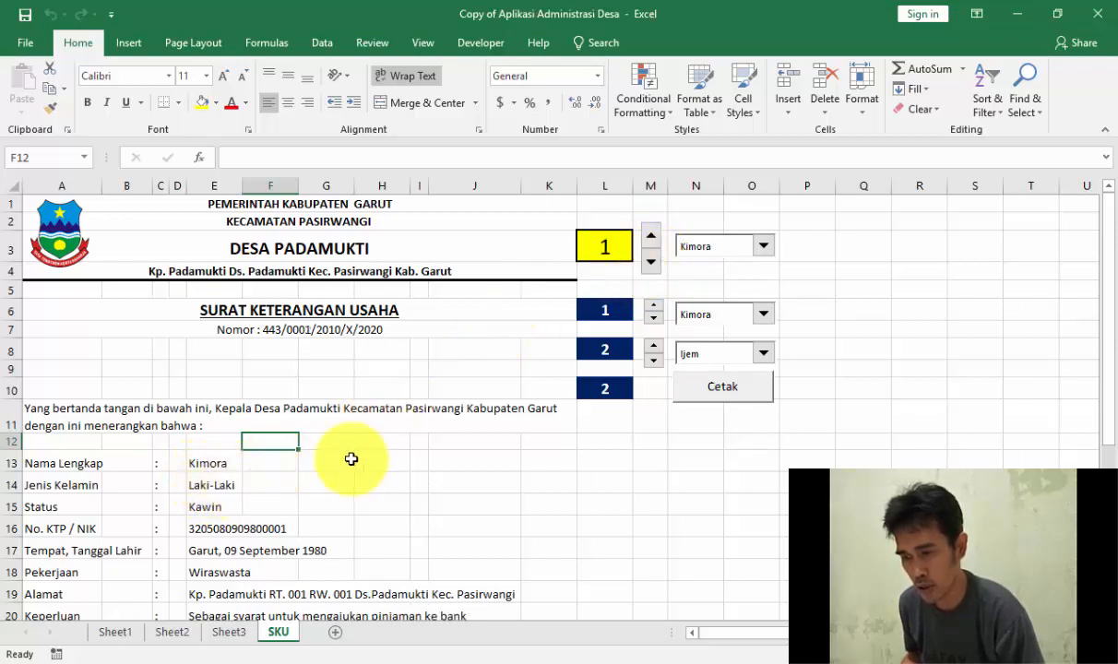
{"action": "left_click", "coordinate": [653, 241]}
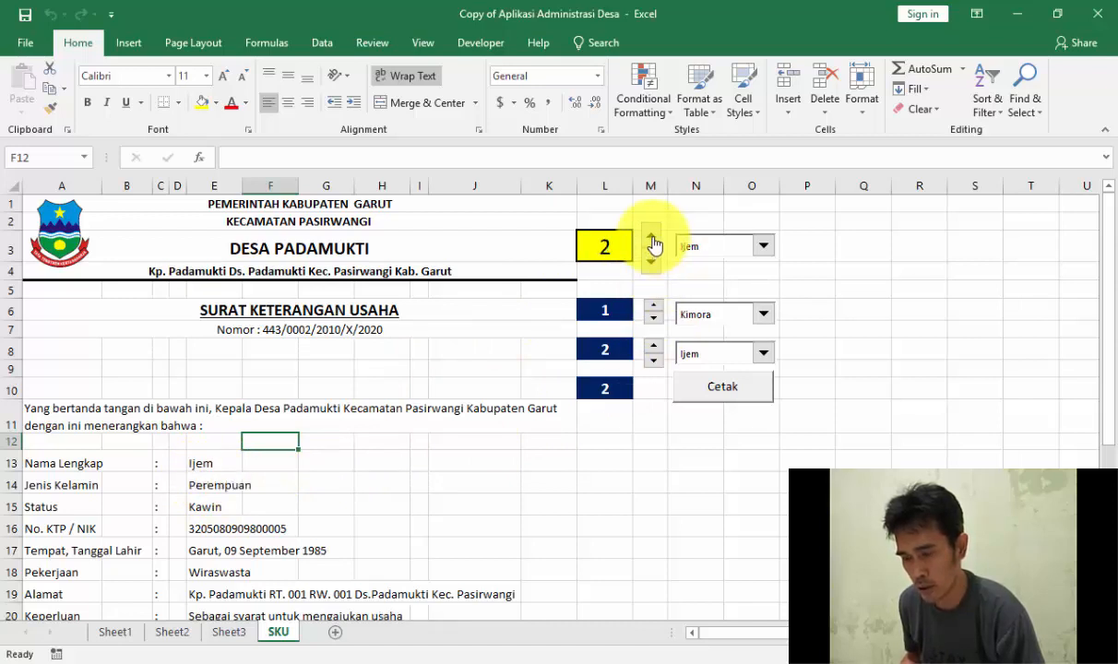
{"action": "left_click", "coordinate": [652, 241]}
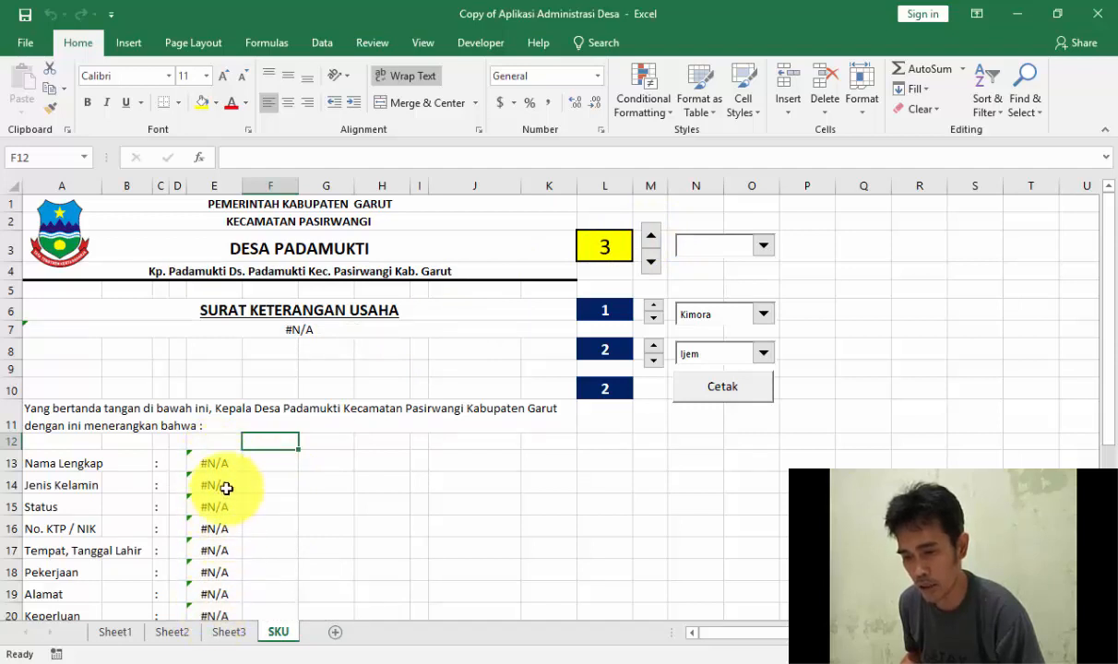
{"action": "left_click", "coordinate": [646, 270]}
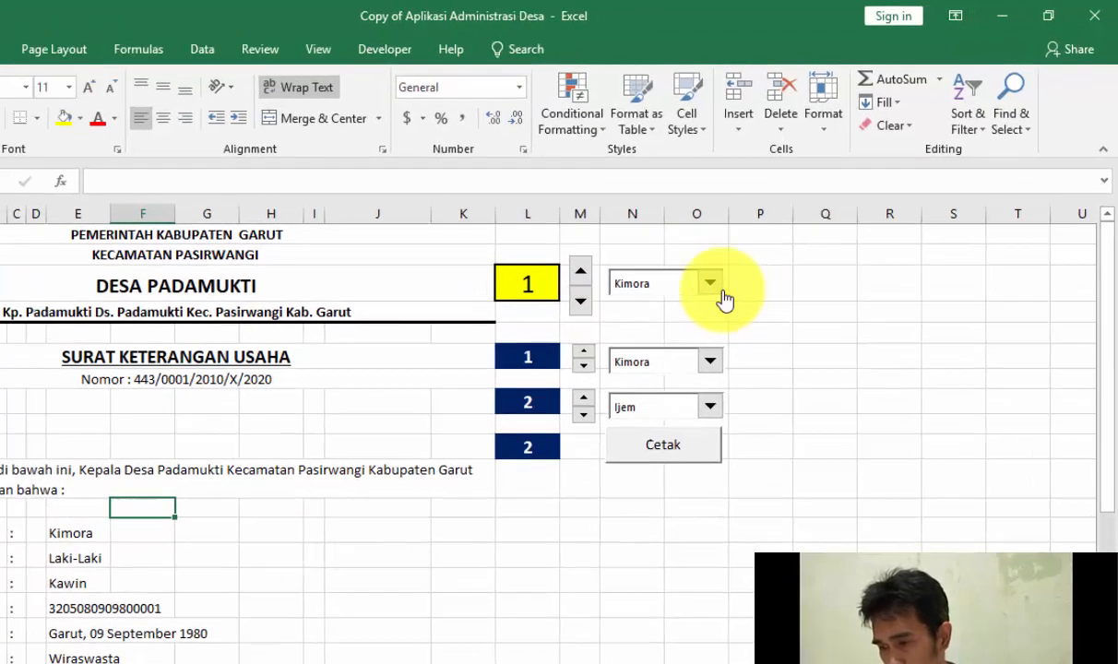
- Switch the letter to the second resident with the name list beside L3, and return it to the first resident
{"action": "left_click", "coordinate": [764, 247]}
{"action": "left_click", "coordinate": [553, 388]}
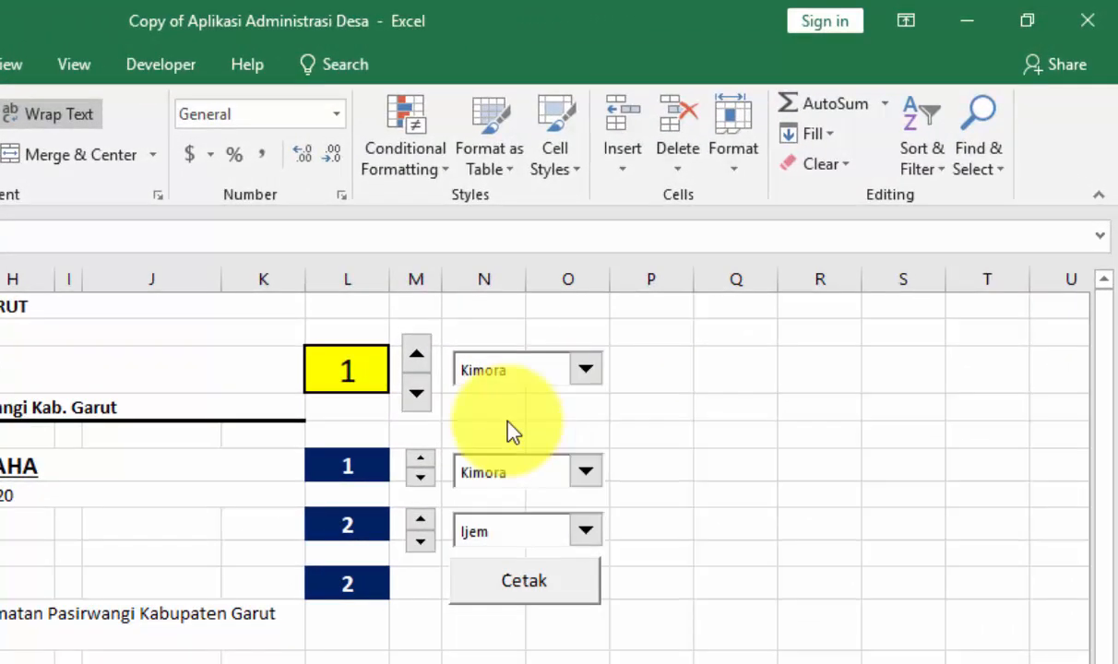
{"action": "left_click", "coordinate": [586, 369]}
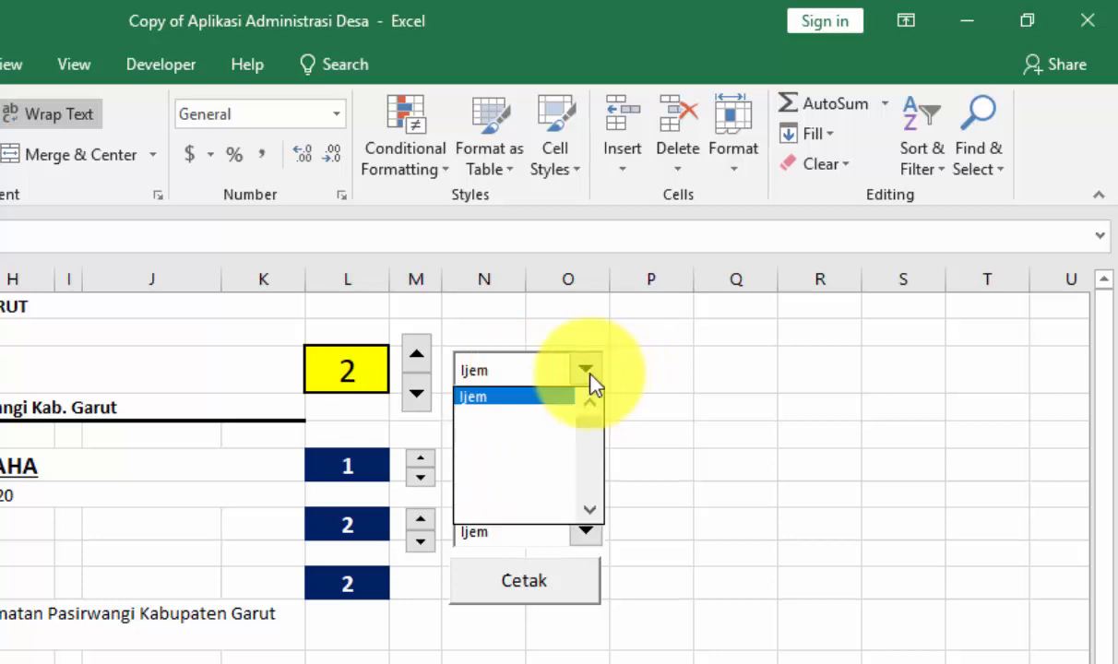
{"action": "left_click", "coordinate": [516, 403]}
{"action": "left_click", "coordinate": [586, 380]}
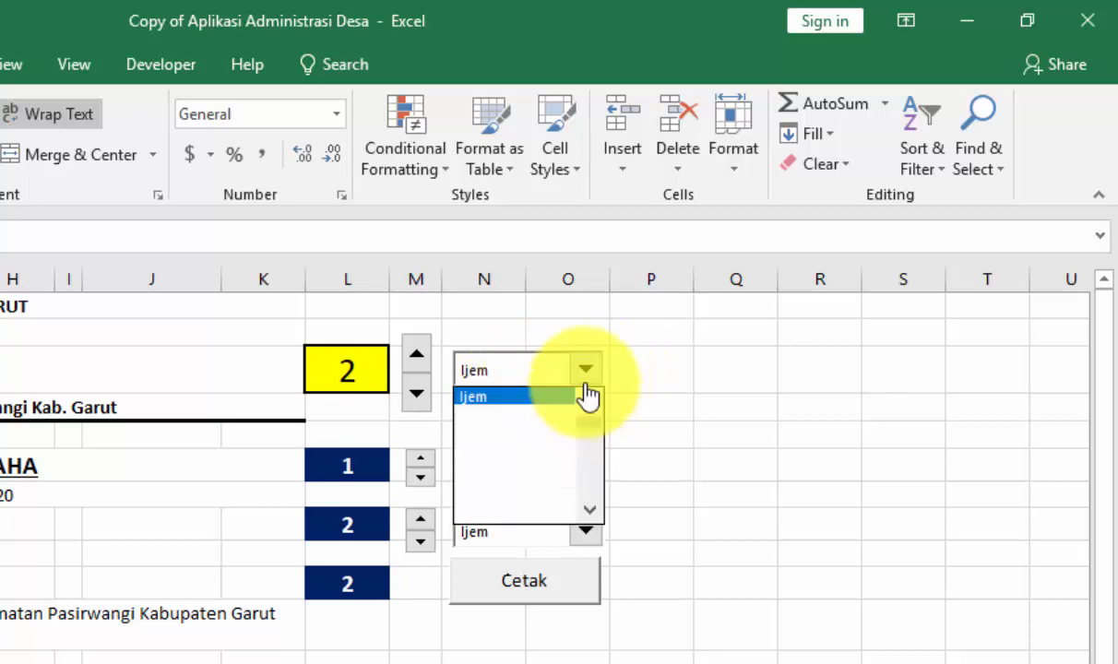
{"action": "left_click", "coordinate": [503, 397]}
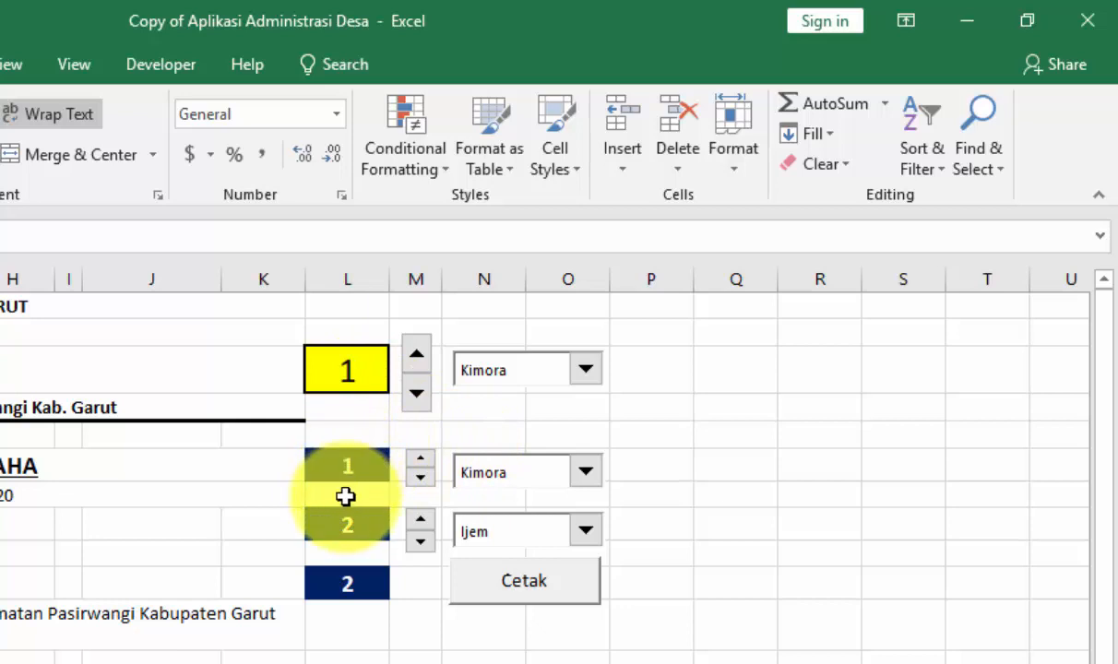
- Go through the print setting cells L6, L8 and L10, and set the starting record in L6 to 2 by choosing the second resident
{"action": "left_click", "coordinate": [344, 467]}
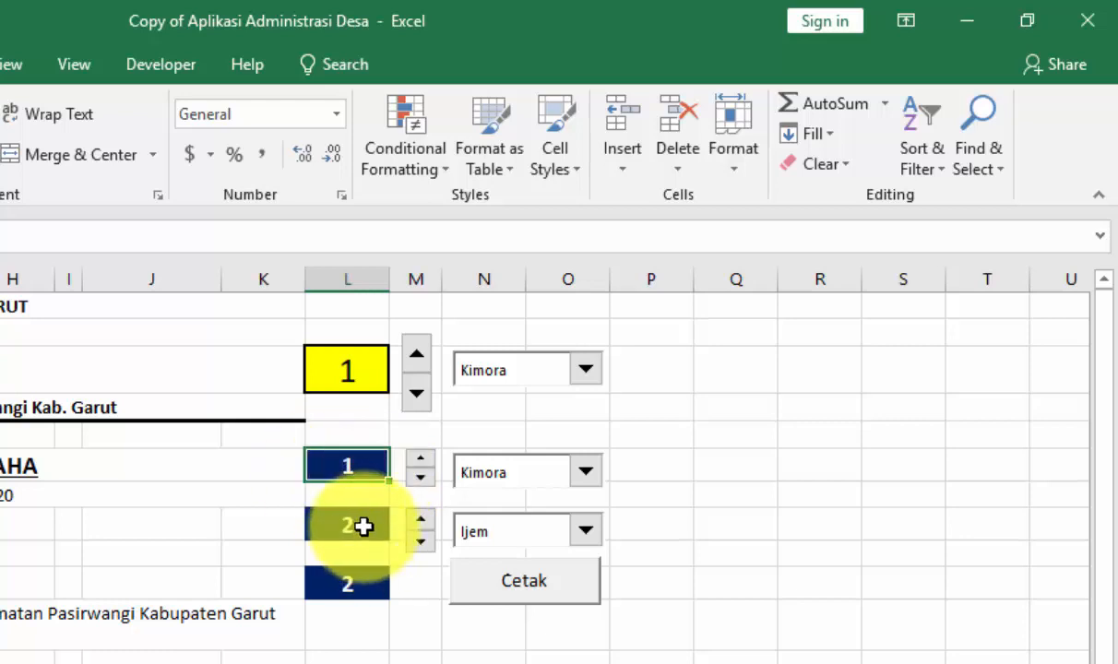
{"action": "left_click", "coordinate": [364, 526]}
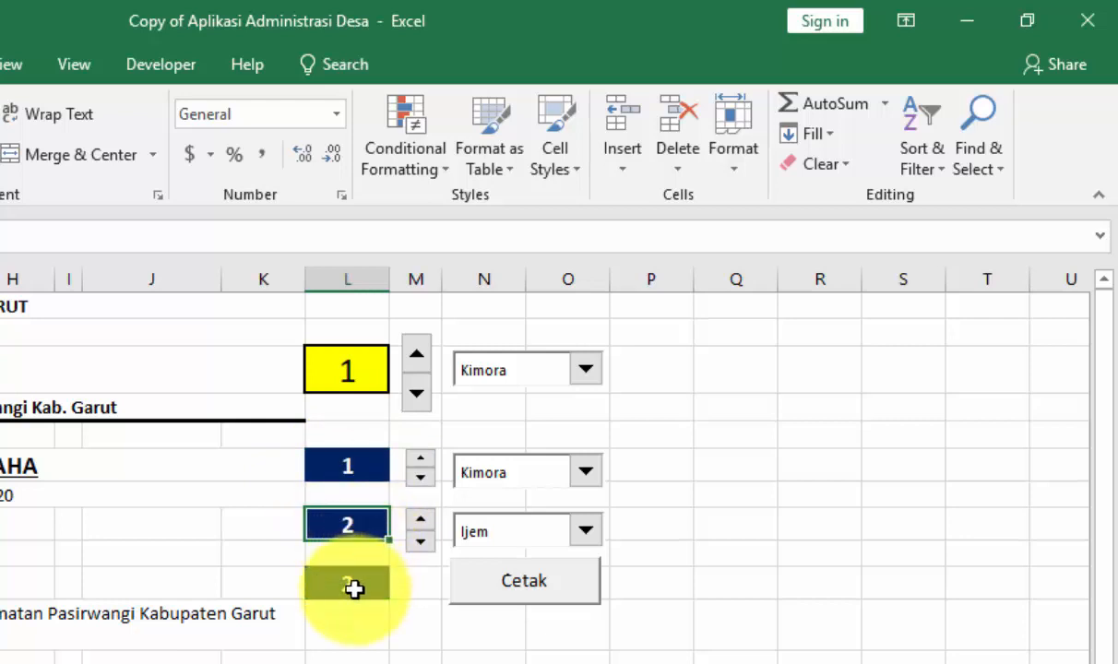
{"action": "left_click", "coordinate": [354, 588]}
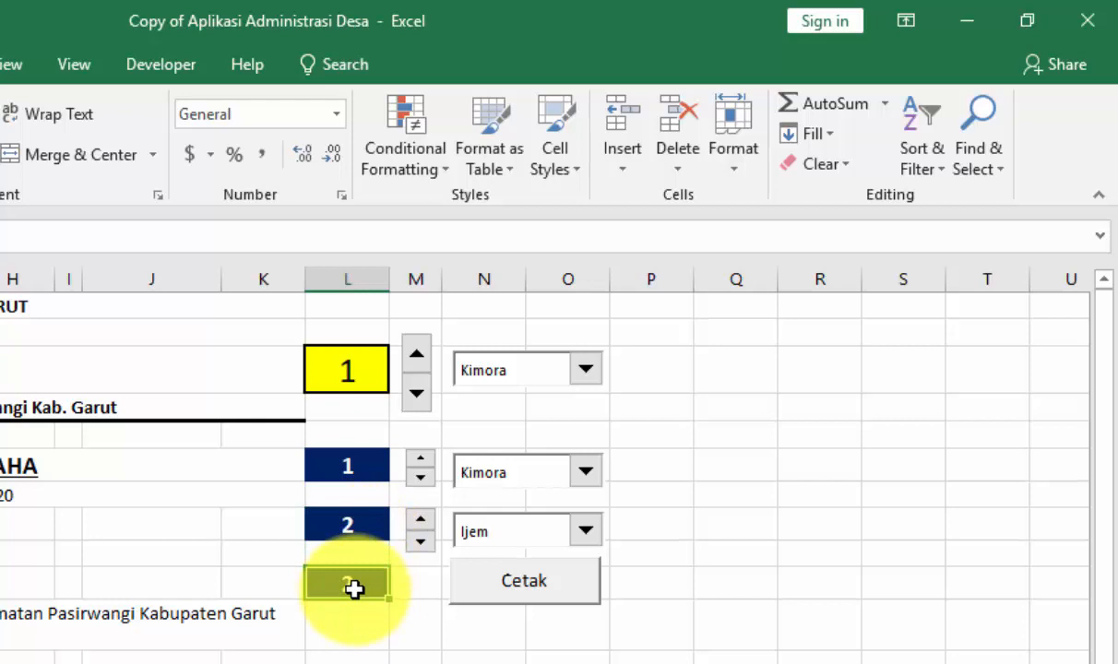
{"action": "left_click", "coordinate": [498, 595]}
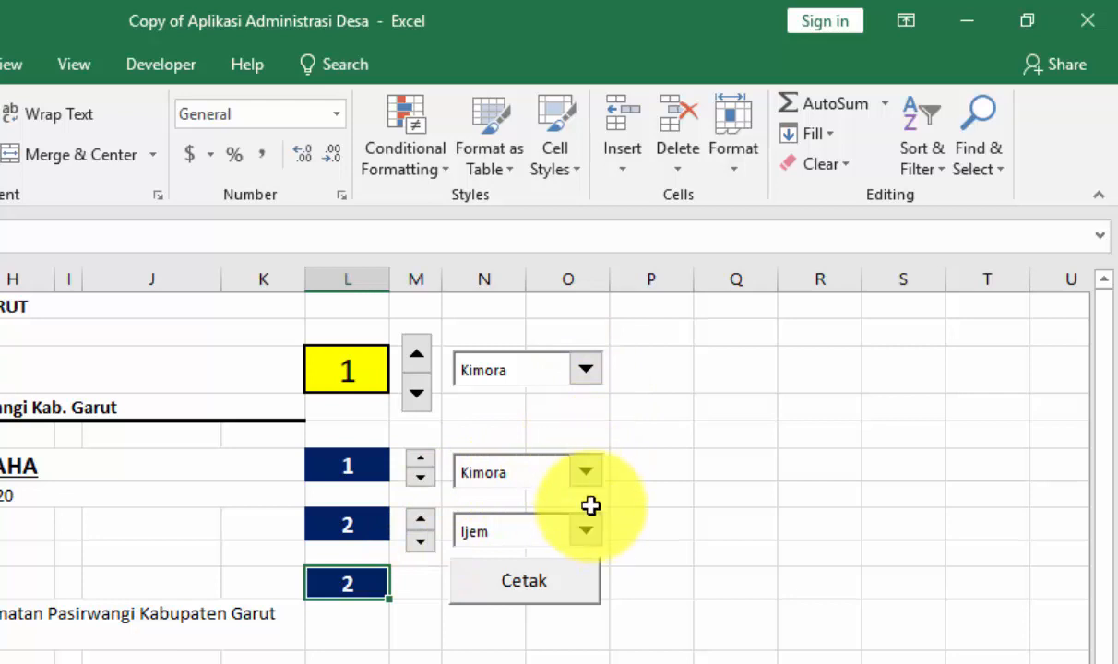
{"action": "left_click", "coordinate": [585, 472]}
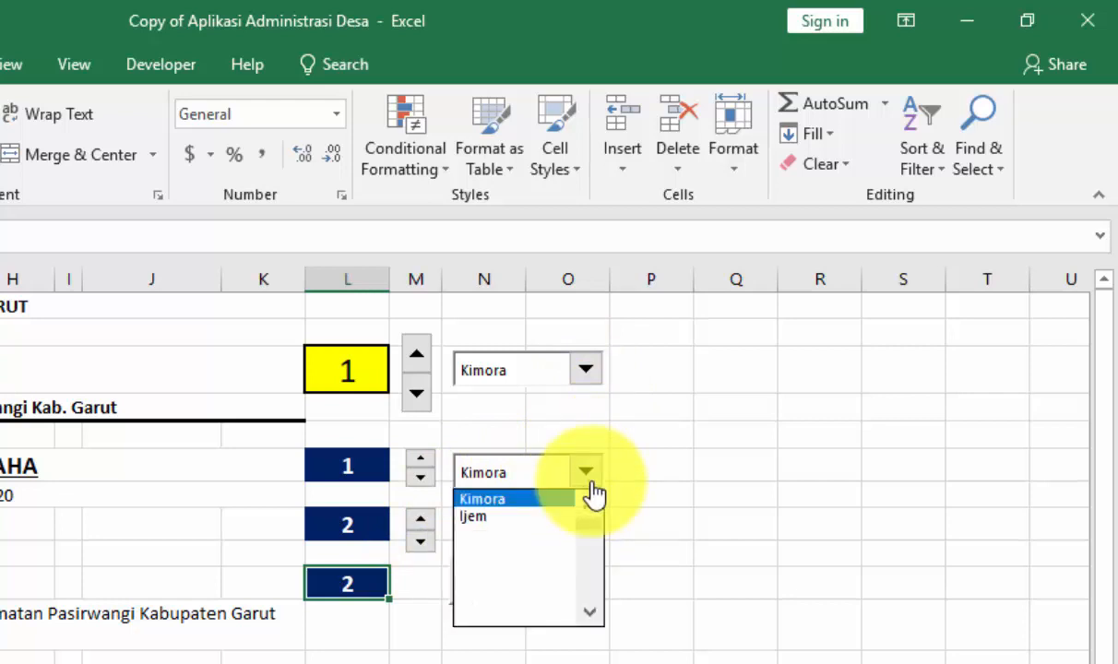
{"action": "left_click", "coordinate": [557, 517]}
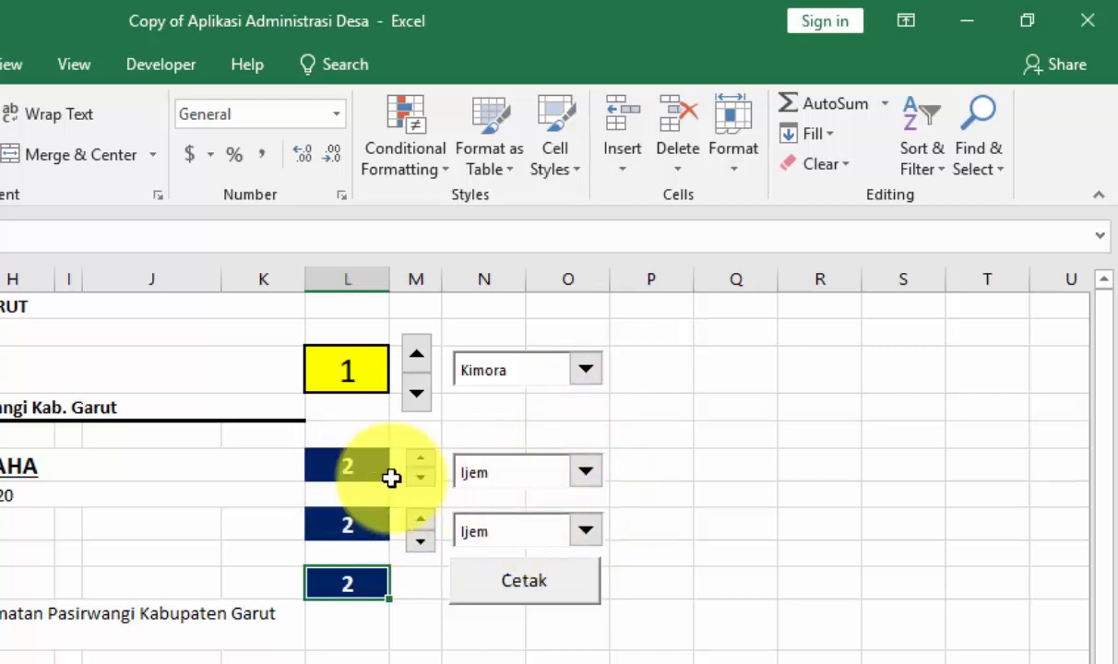
- Set the ending record in L8 to 1 by choosing the first resident in its name list
{"action": "left_click", "coordinate": [586, 531]}
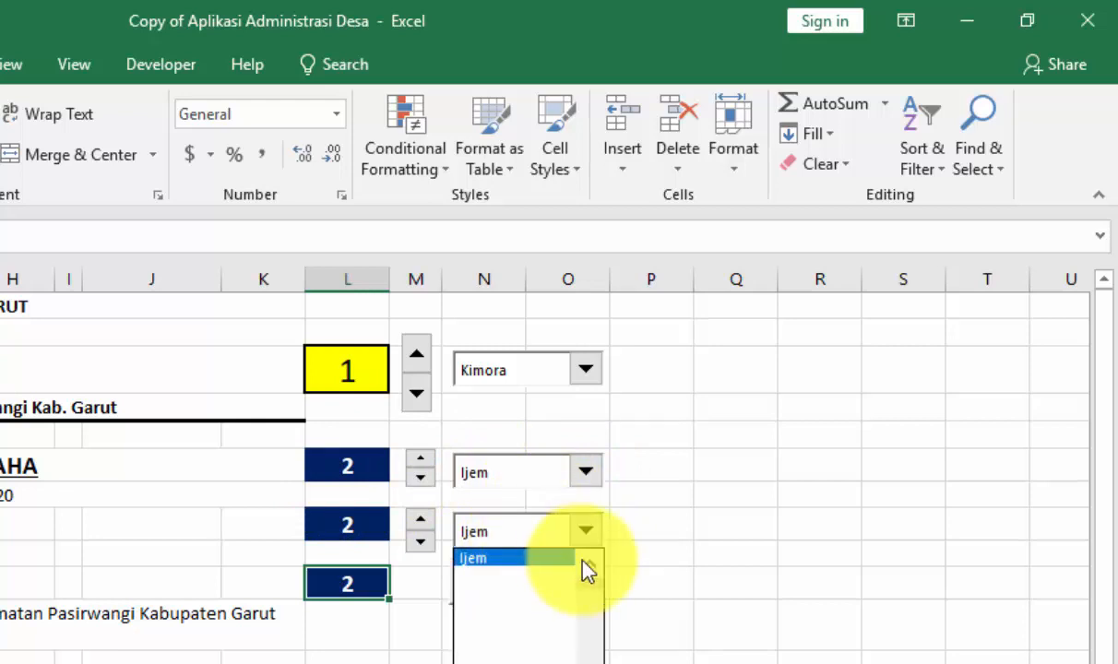
{"action": "left_click", "coordinate": [586, 564]}
{"action": "left_click", "coordinate": [526, 555]}
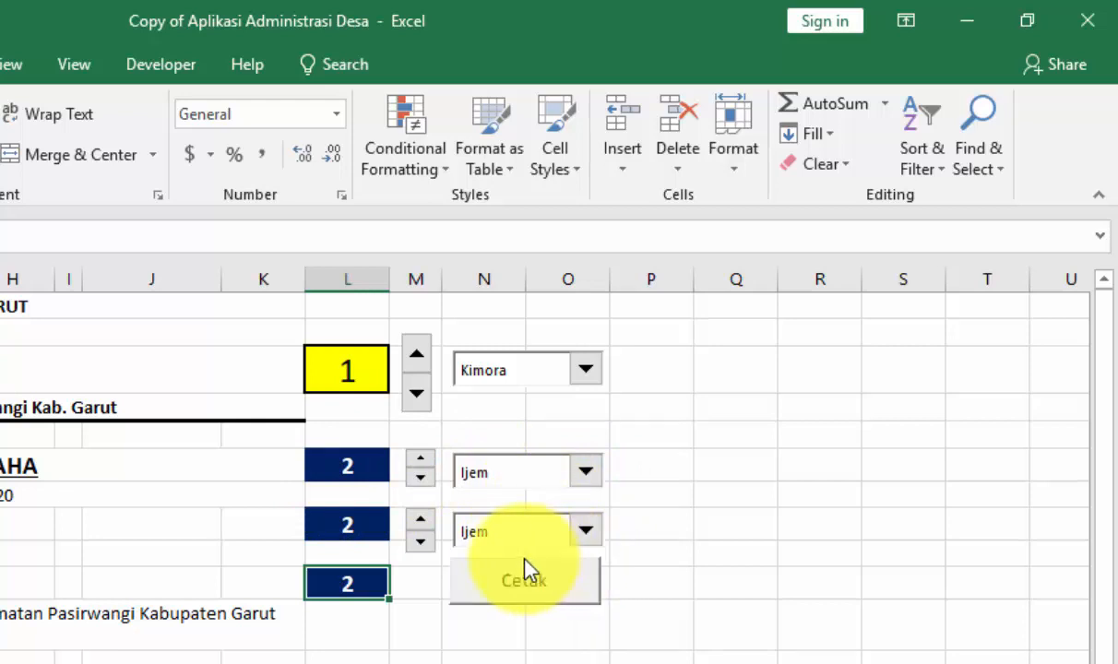
- Set the starting record in L6 to 1 by choosing the first resident in its name list
{"action": "left_click", "coordinate": [358, 470]}
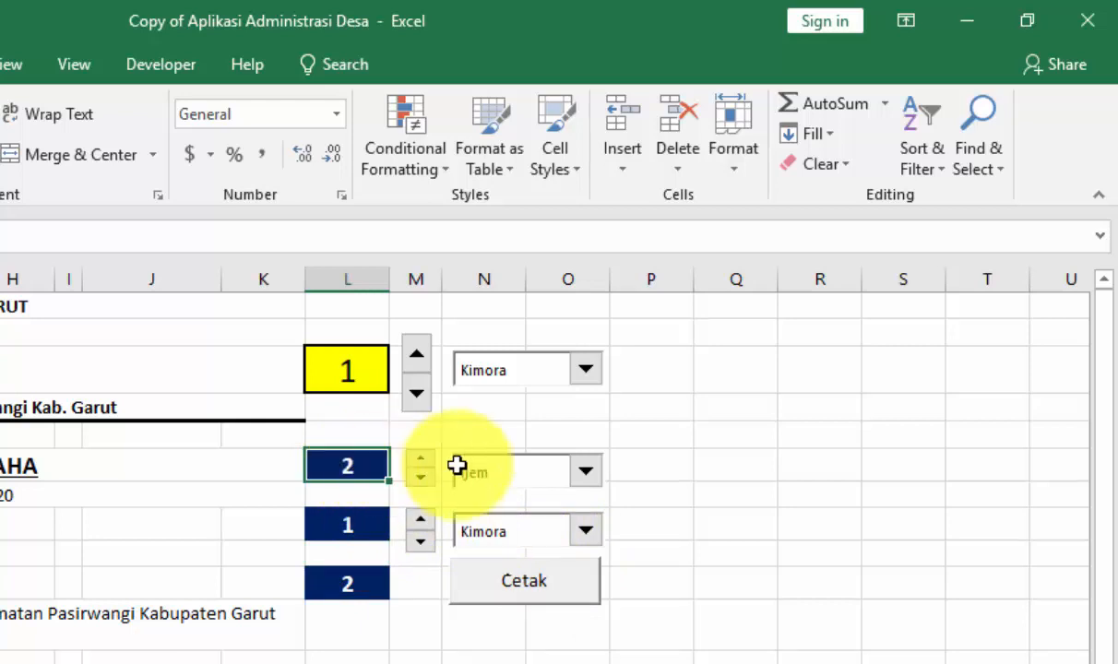
{"action": "left_click", "coordinate": [583, 470]}
{"action": "left_click", "coordinate": [590, 499]}
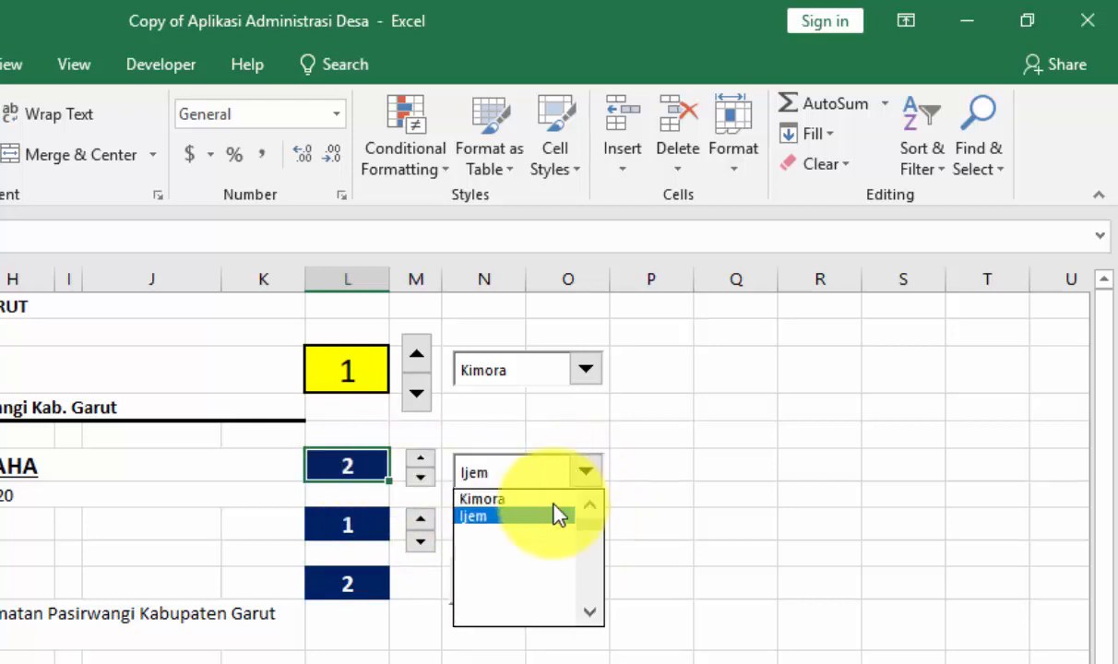
{"action": "left_click", "coordinate": [540, 499]}
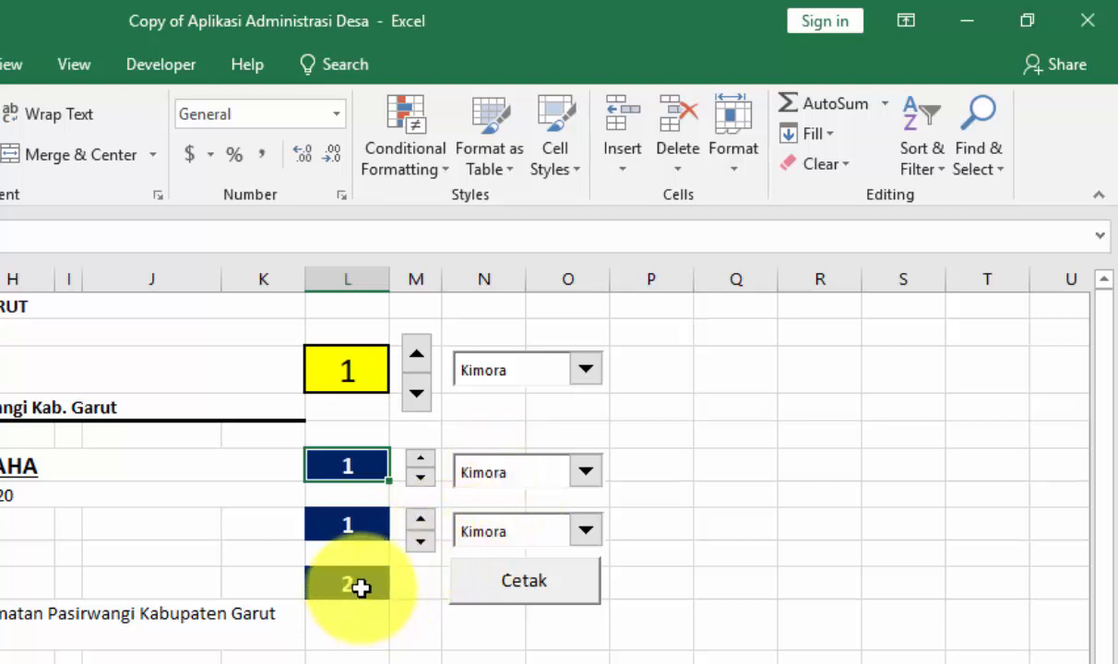
- Enter 100 in cell L10, the print setting beside the Cetak button
{"action": "key", "text": "Down"}
{"action": "key", "text": "Down"}
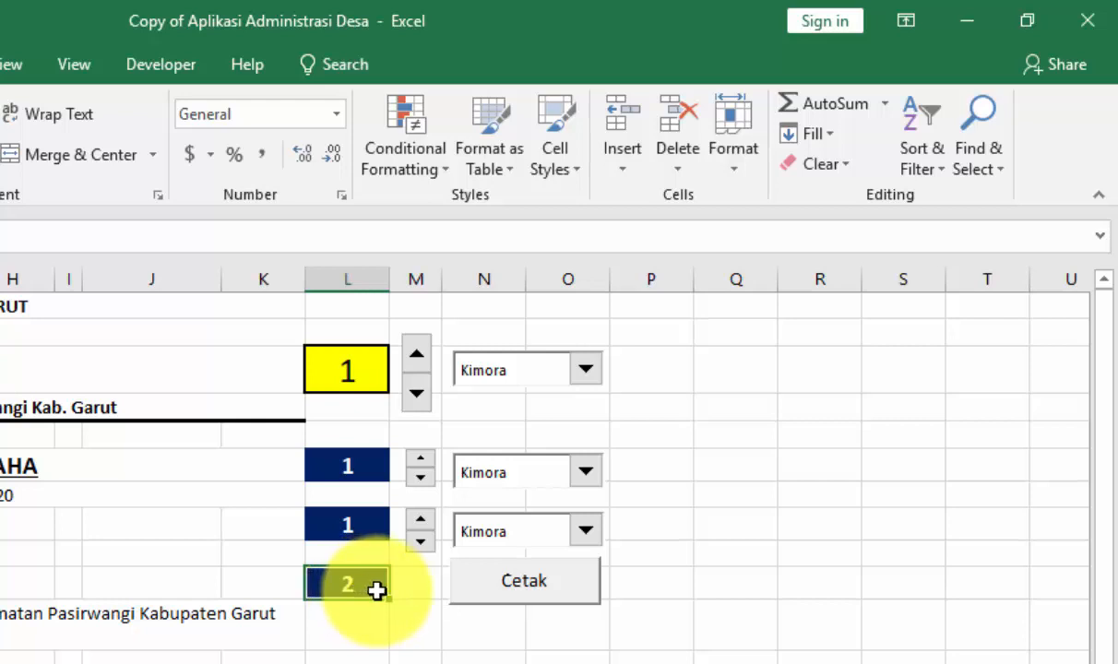
{"action": "type", "text": "100"}
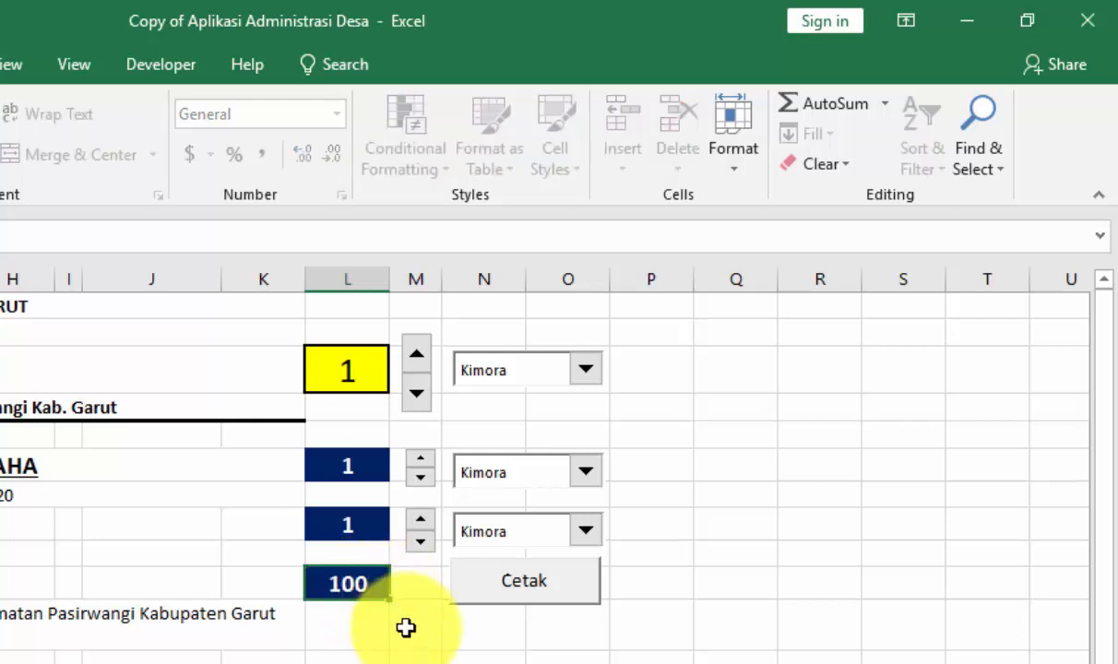
{"action": "left_click", "coordinate": [517, 604]}
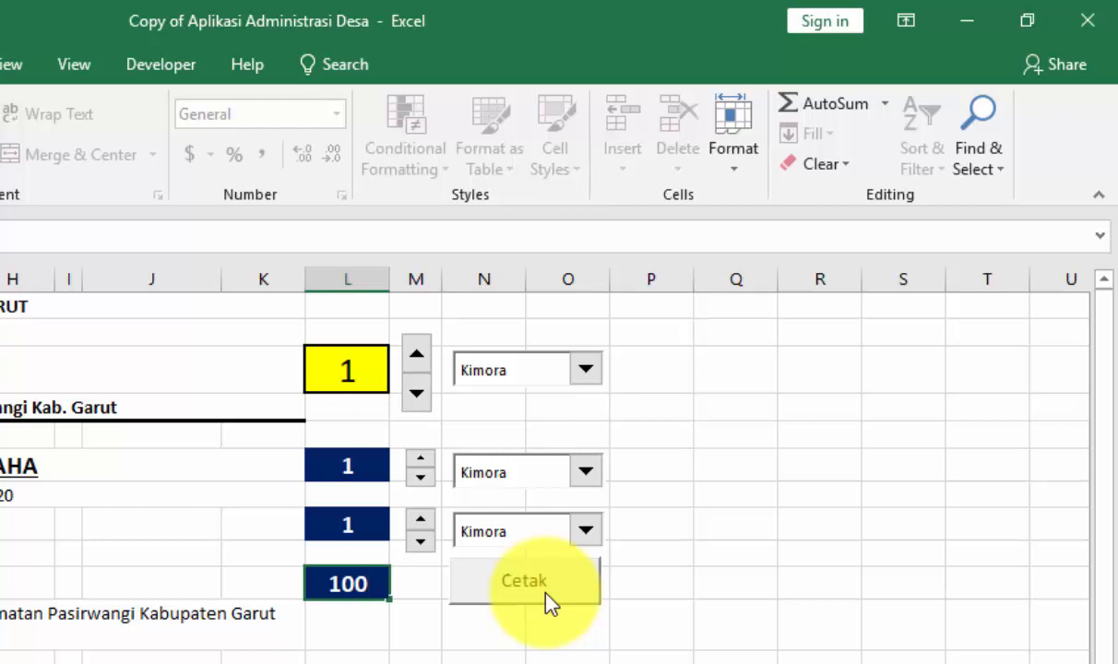
{"action": "left_click", "coordinate": [471, 620]}
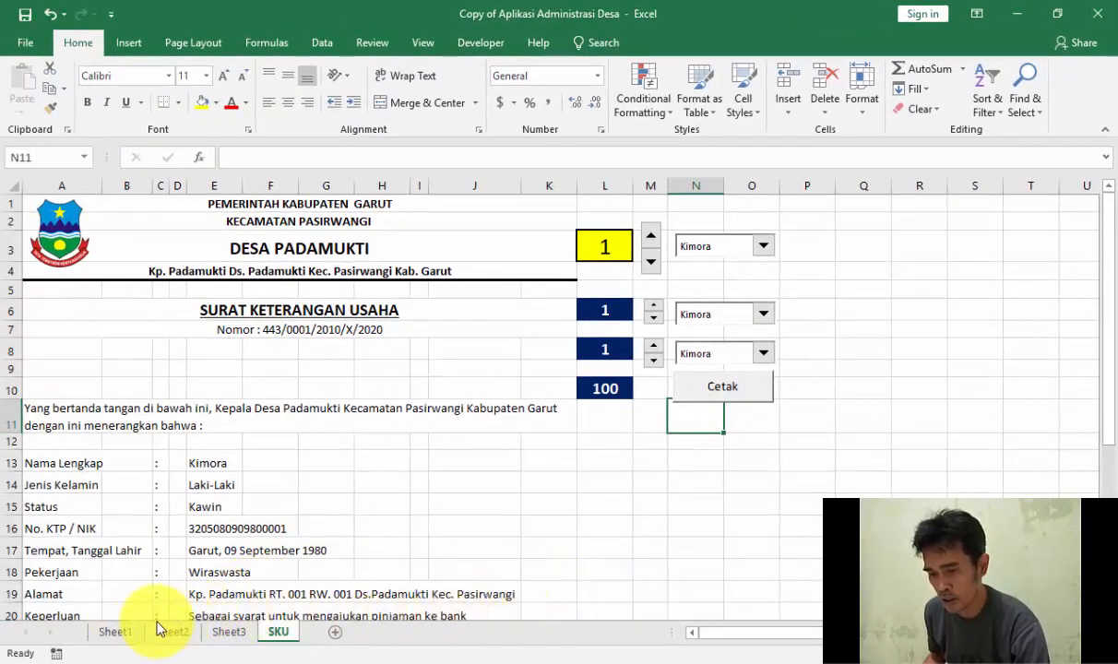
- View the village profile on Sheet1, insert a new worksheet after it and move the new sheet in front of Sheet1
{"action": "left_click", "coordinate": [115, 633]}
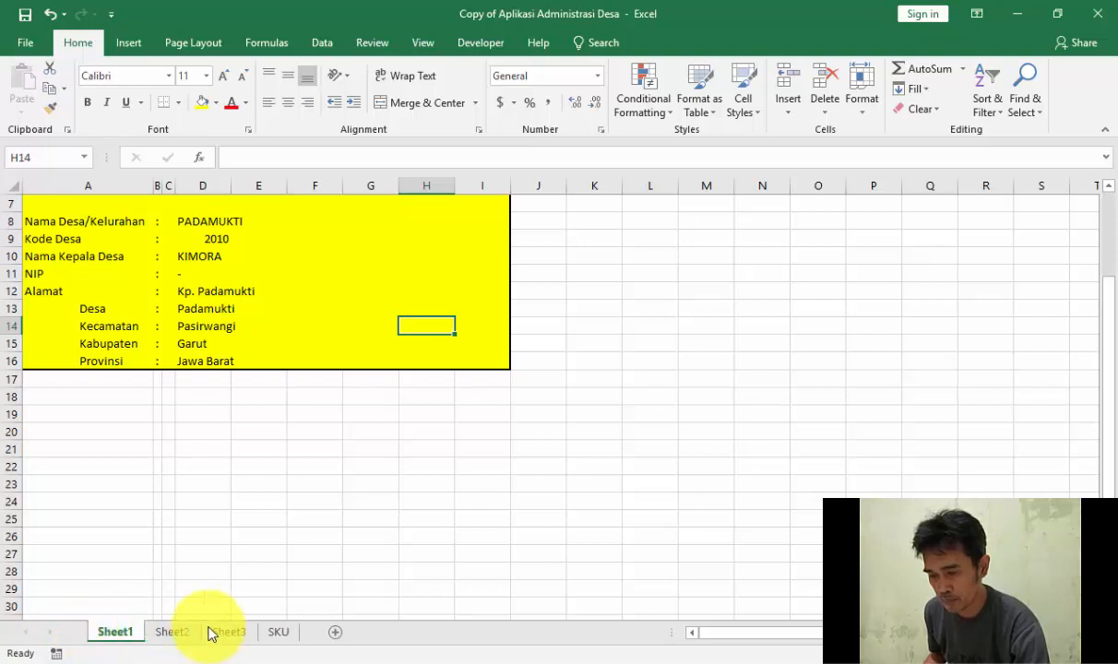
{"action": "scroll", "coordinate": [347, 549], "scroll_direction": "up", "scroll_amount": 2}
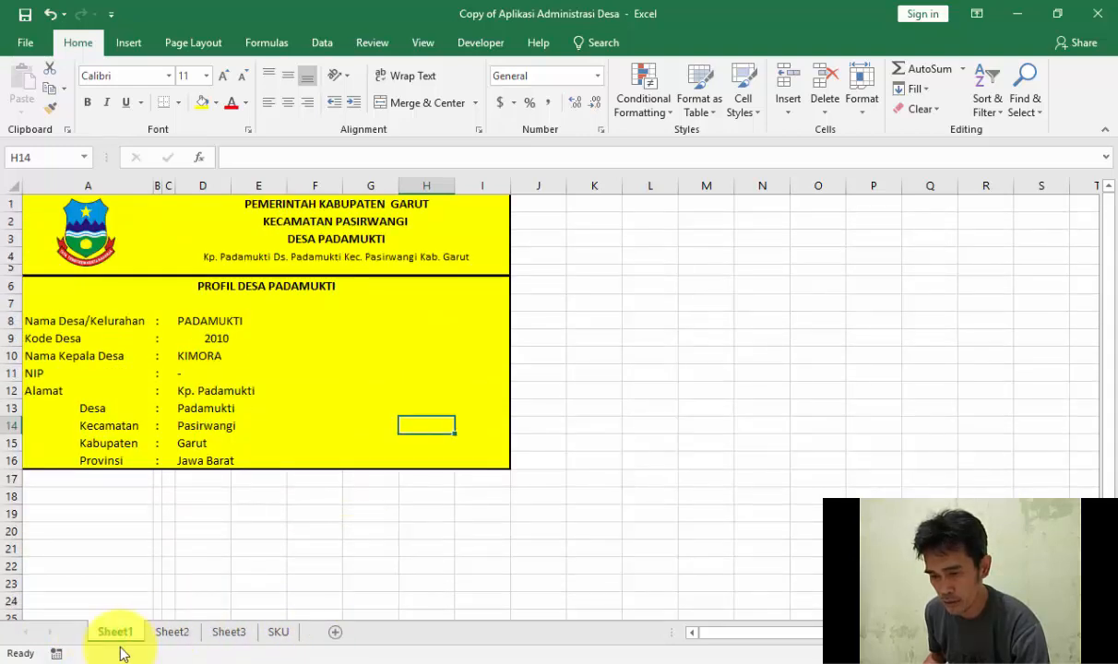
{"action": "left_click", "coordinate": [338, 632]}
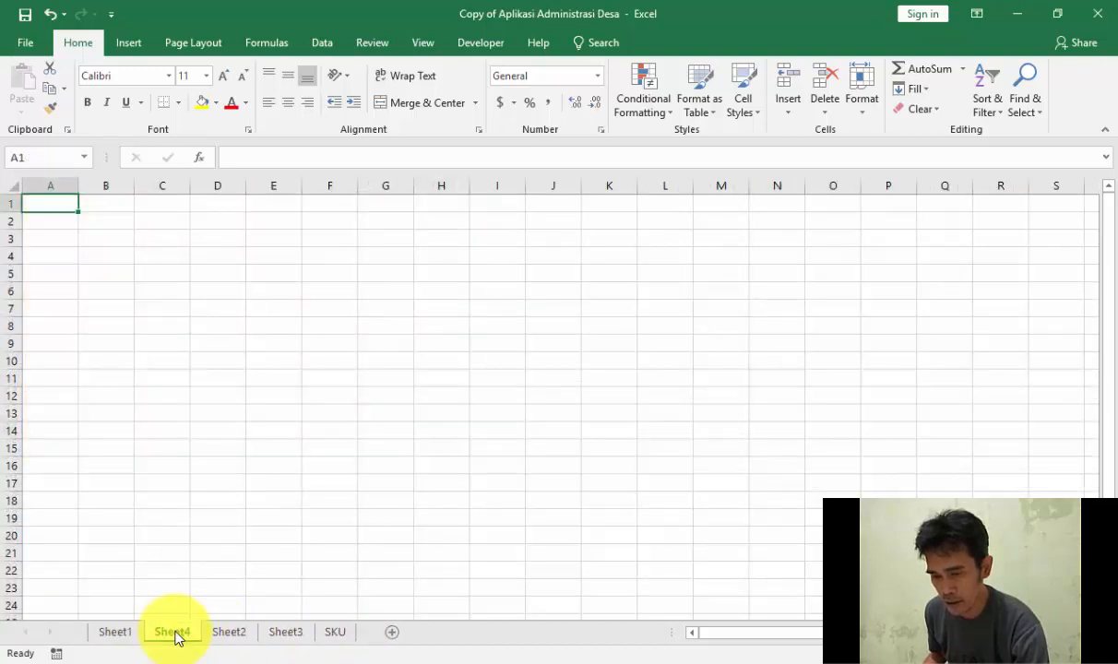
{"action": "left_click_drag", "start_coordinate": [178, 638], "coordinate": [118, 636]}
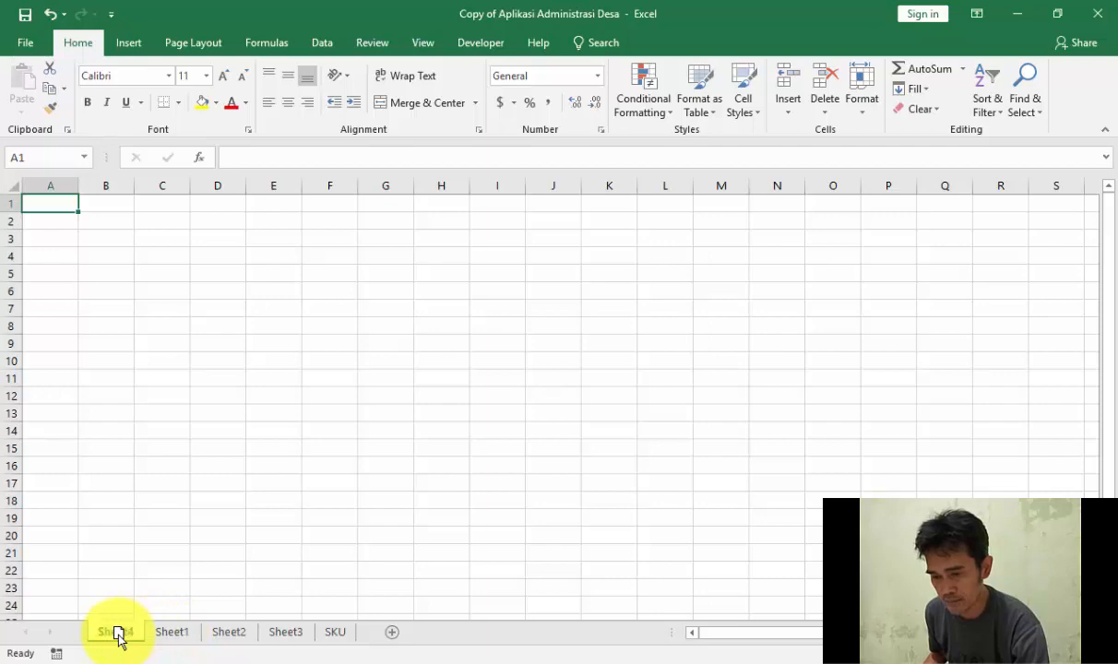
- Rename the new front worksheet as MENU
{"action": "right_click", "coordinate": [119, 637]}
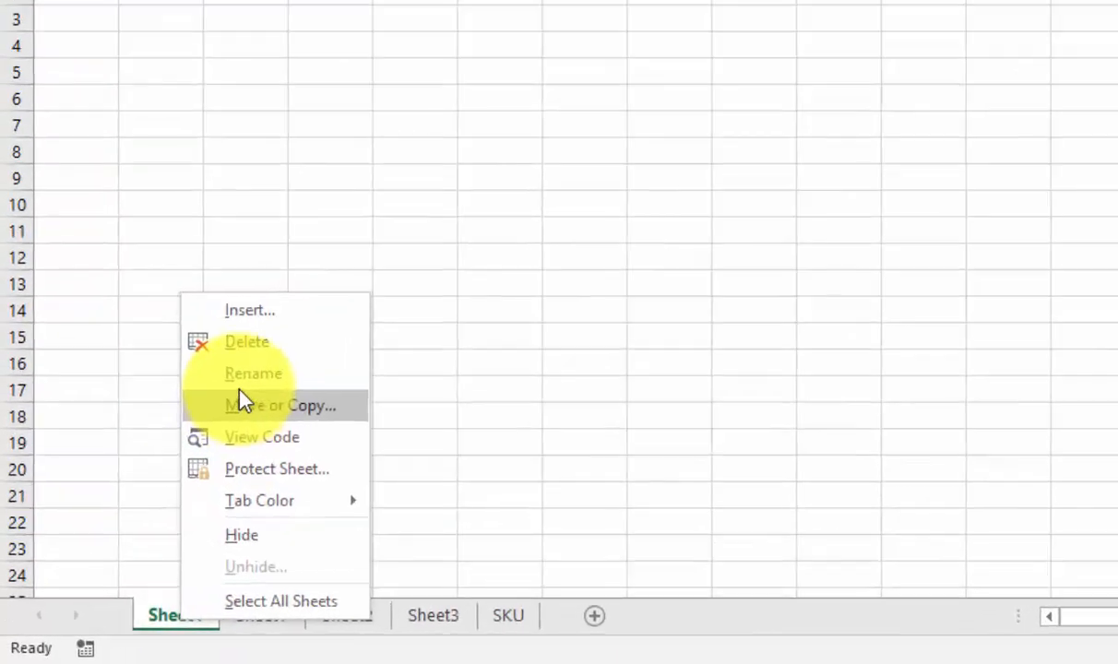
{"action": "left_click", "coordinate": [361, 237]}
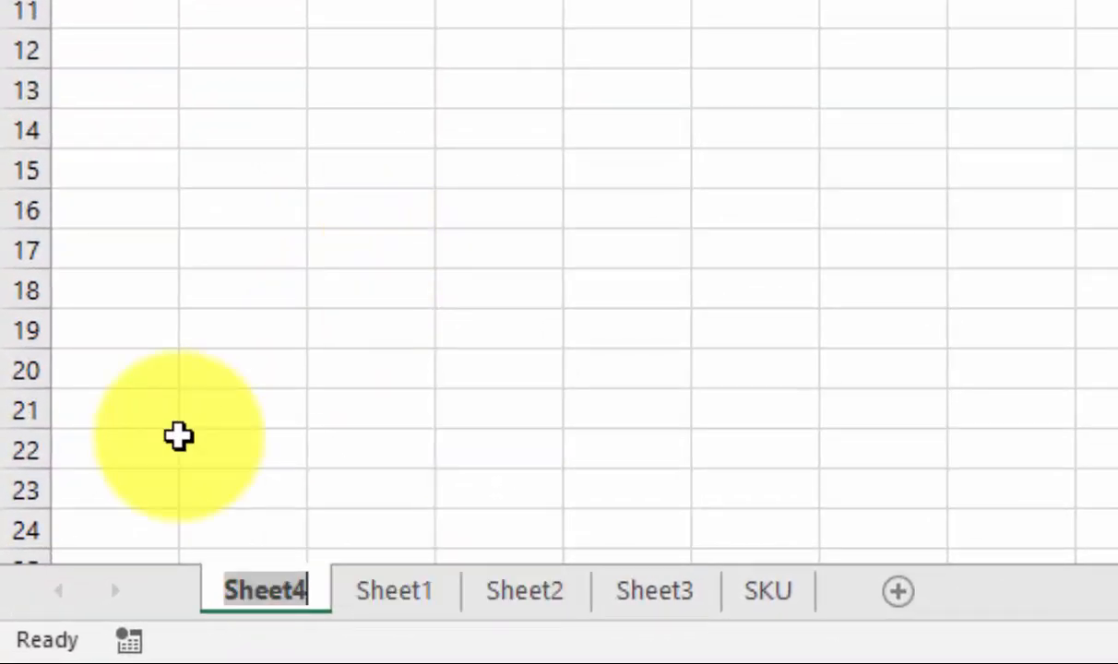
{"action": "type", "text": "MENU"}
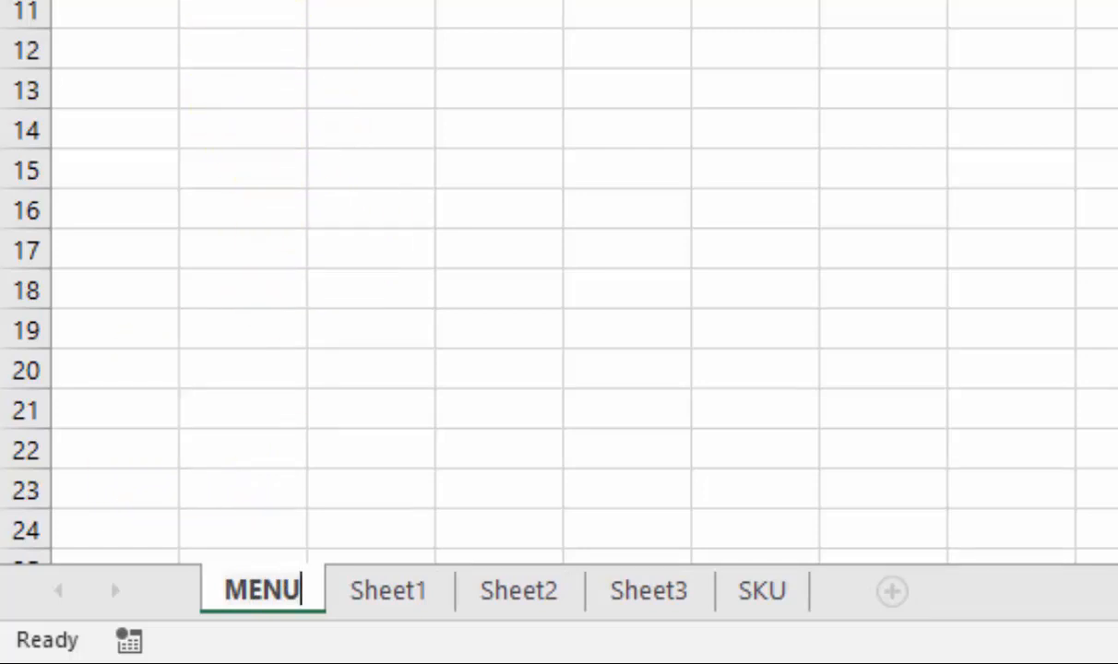
{"action": "key", "text": "Return"}
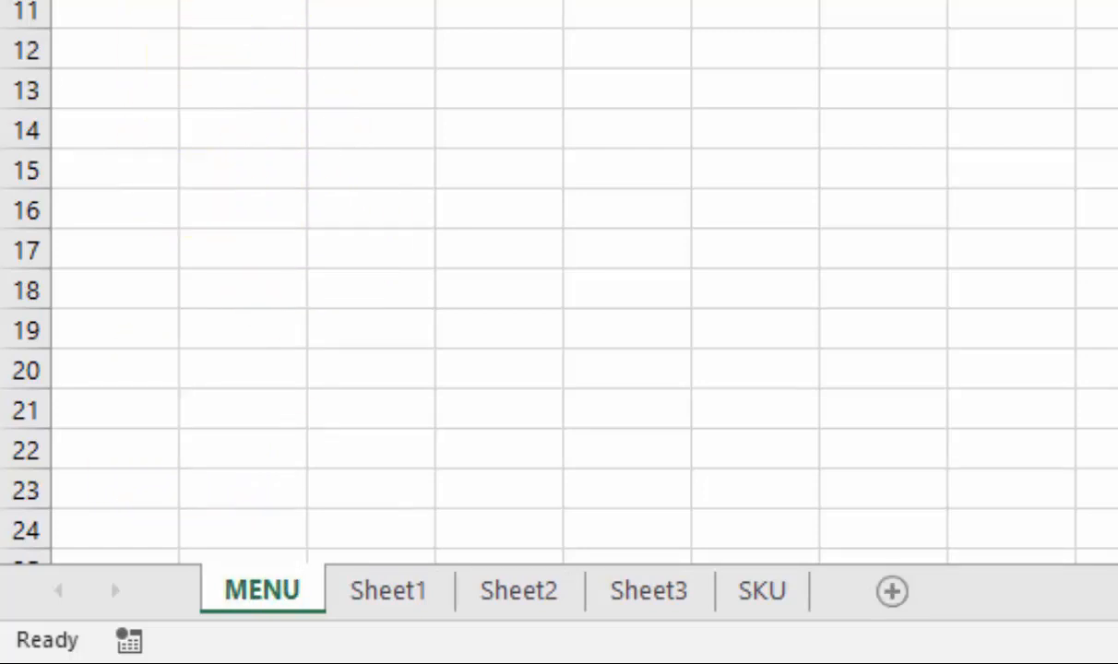
- Fill the range A1:I18 of the MENU sheet with White, Background 1, Darker 35%
{"action": "left_click_drag", "start_coordinate": [768, 10], "coordinate": [999, 178]}
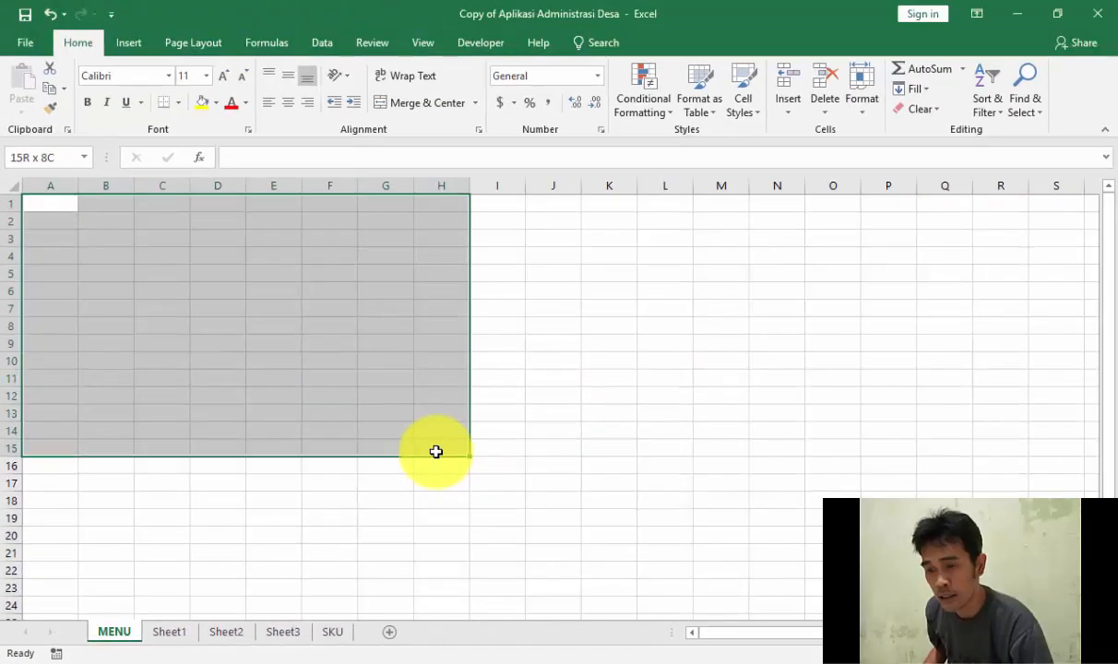
{"action": "left_click_drag", "start_coordinate": [439, 451], "coordinate": [487, 497]}
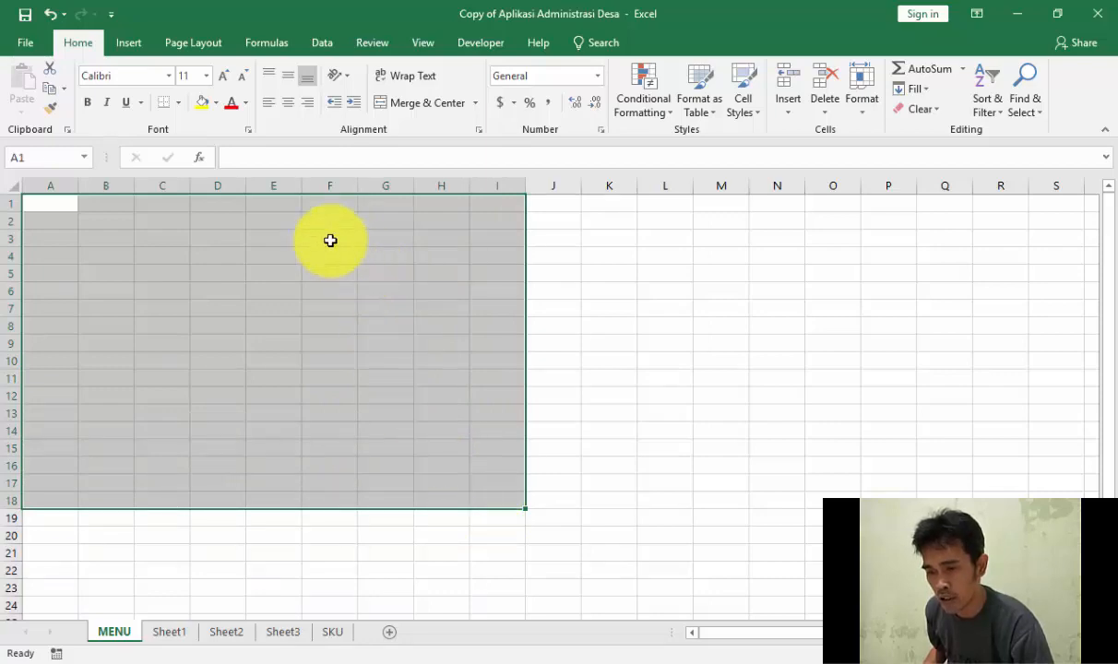
{"action": "left_click", "coordinate": [215, 103]}
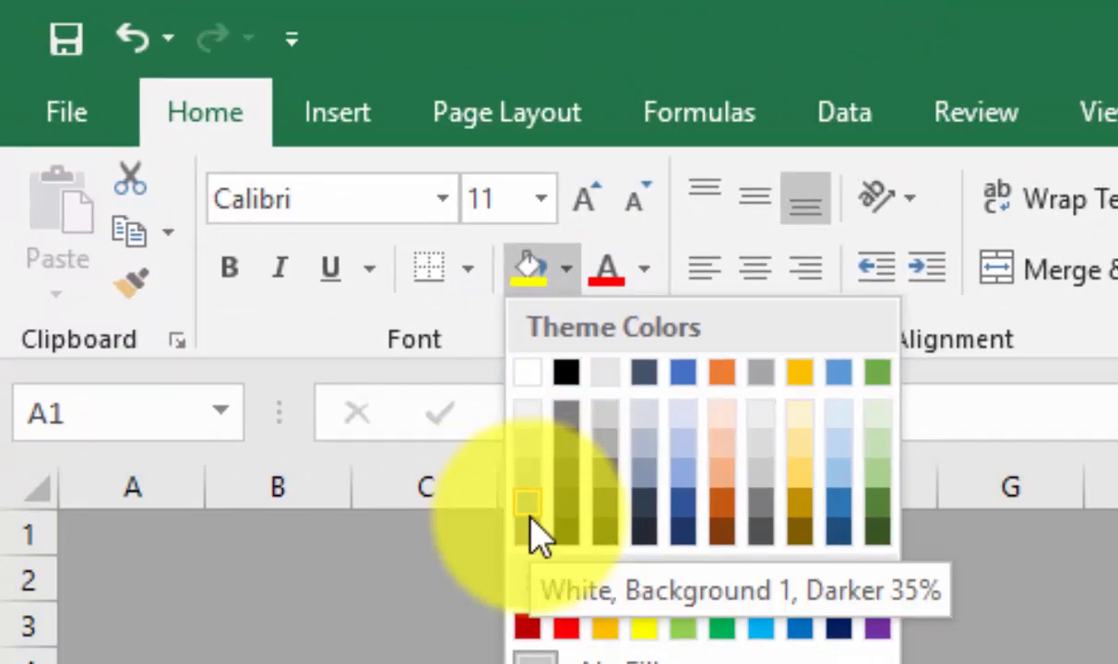
{"action": "left_click", "coordinate": [530, 516]}
{"action": "left_click", "coordinate": [187, 456]}
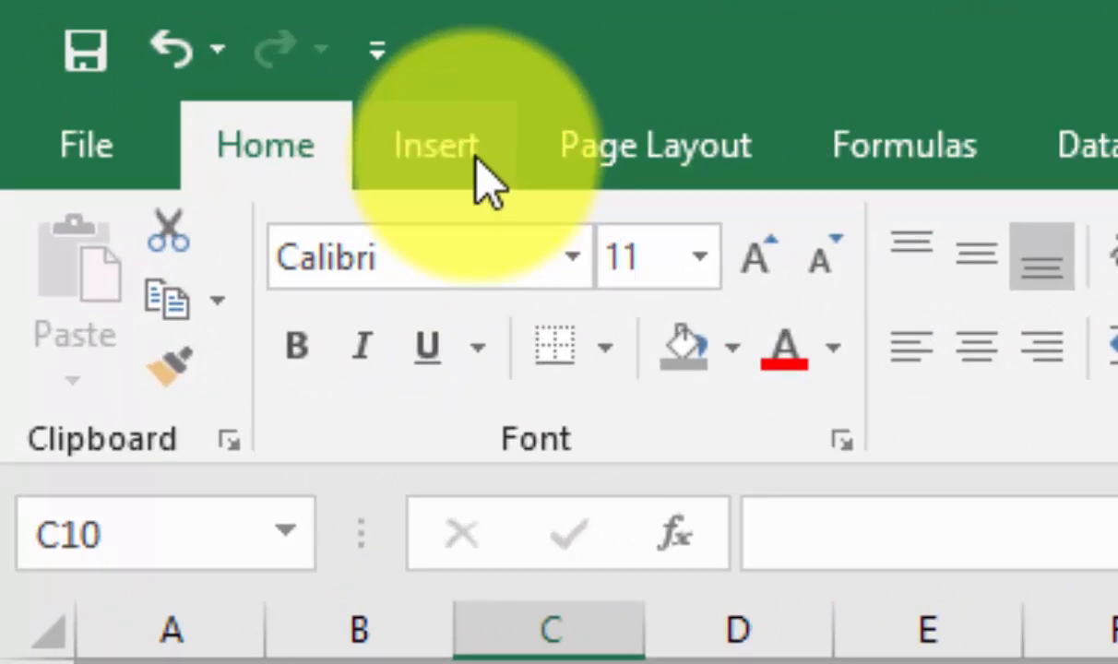
- Draw a rounded rectangle about 1.24" wide and 0.42" high over cells C7:D9 of the grey area
{"action": "left_click", "coordinate": [477, 157]}
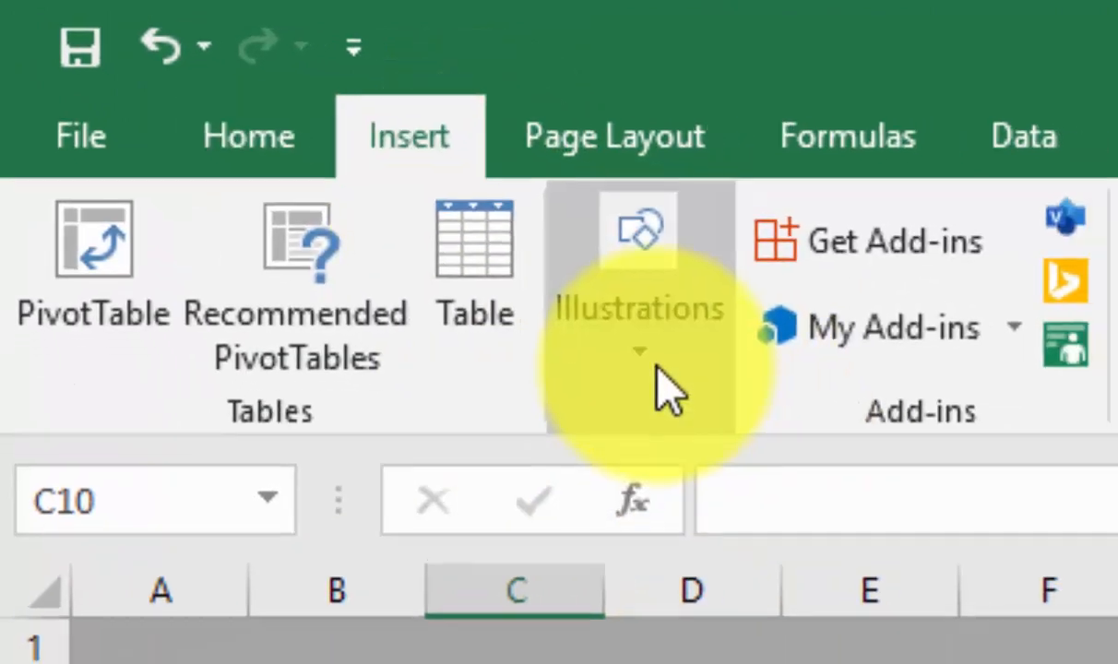
{"action": "left_click", "coordinate": [712, 413]}
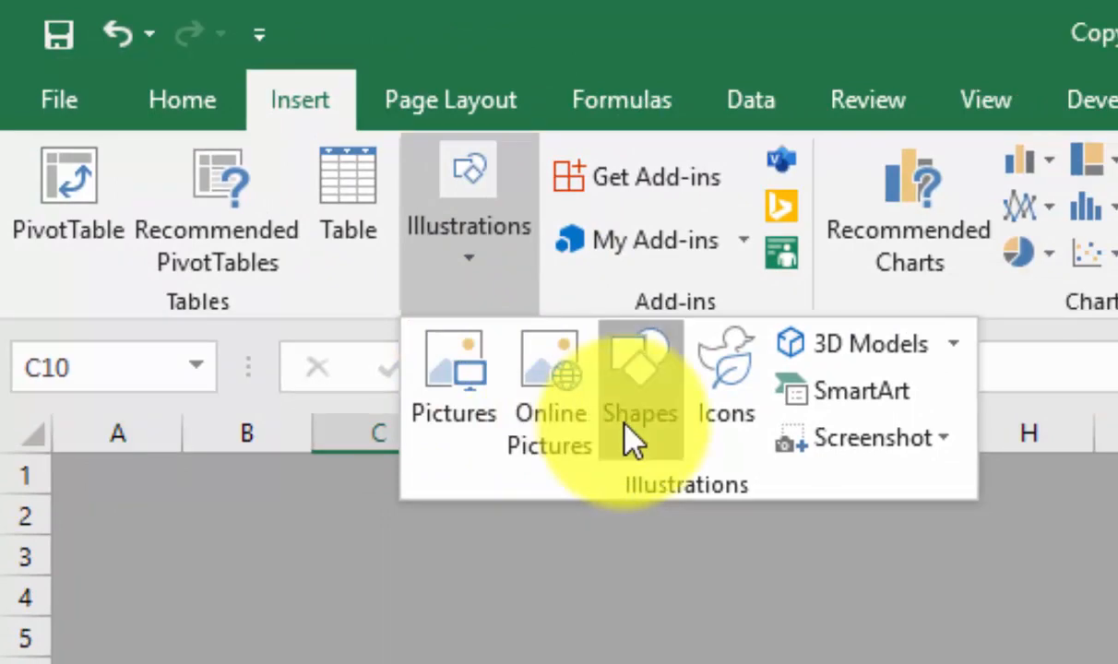
{"action": "left_click", "coordinate": [623, 426]}
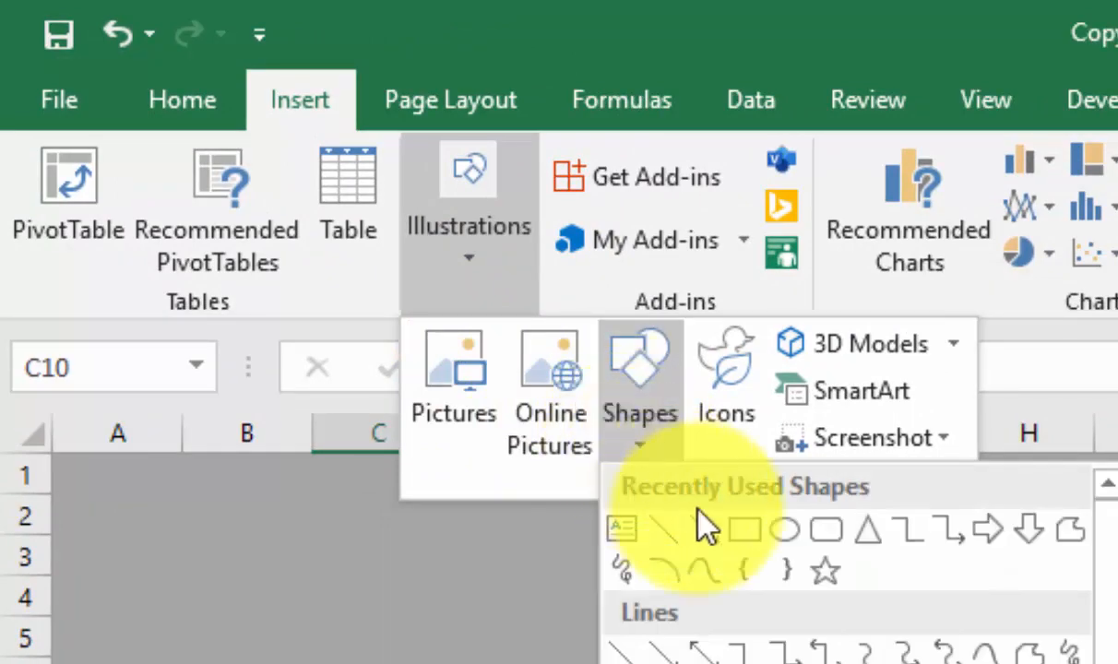
{"action": "left_click", "coordinate": [812, 533]}
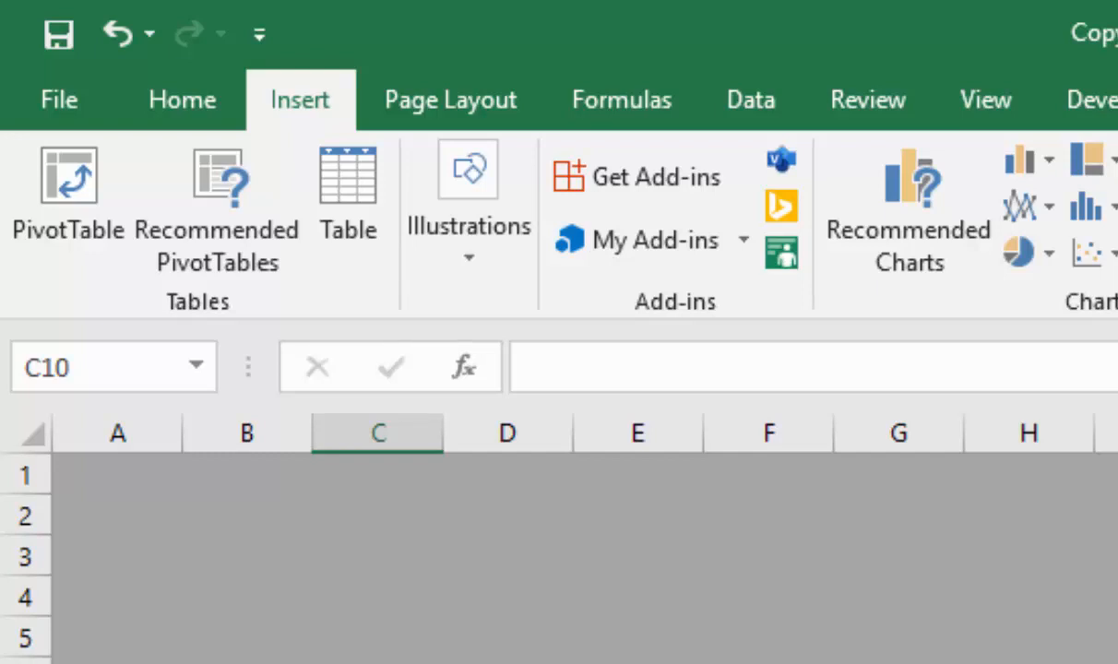
{"action": "left_click_drag", "start_coordinate": [359, 663], "coordinate": [504, 663]}
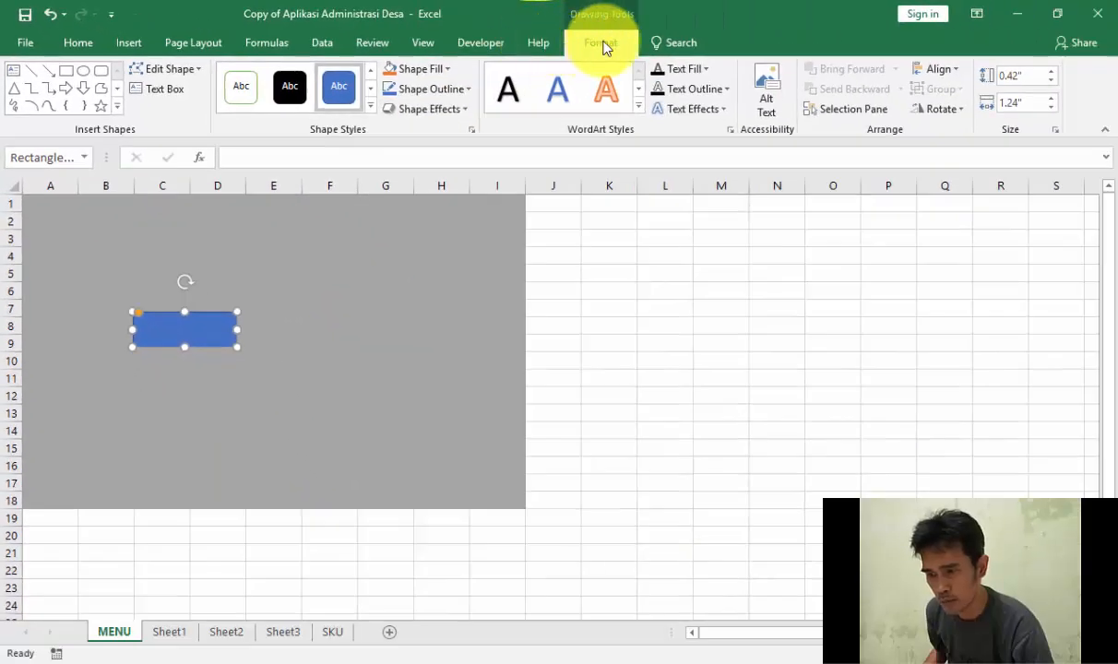
- Examine the theme styles, fill, outline and effect options available for the rounded rectangle
{"action": "left_click", "coordinate": [369, 107]}
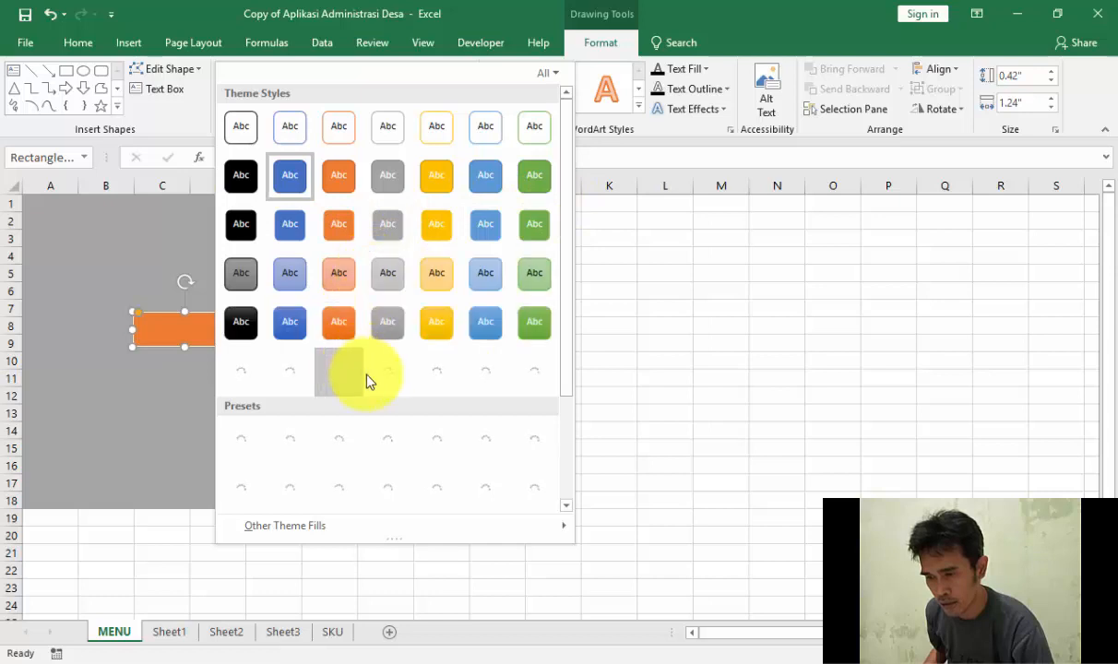
{"action": "left_click", "coordinate": [561, 79]}
{"action": "left_click", "coordinate": [562, 80]}
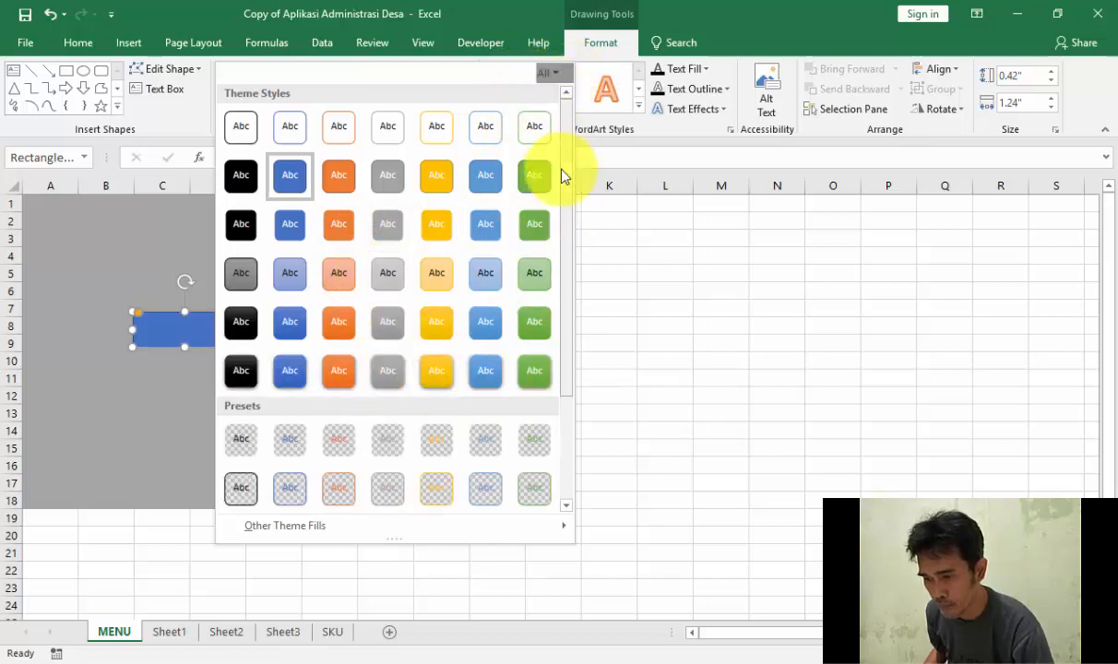
{"action": "left_click", "coordinate": [605, 457]}
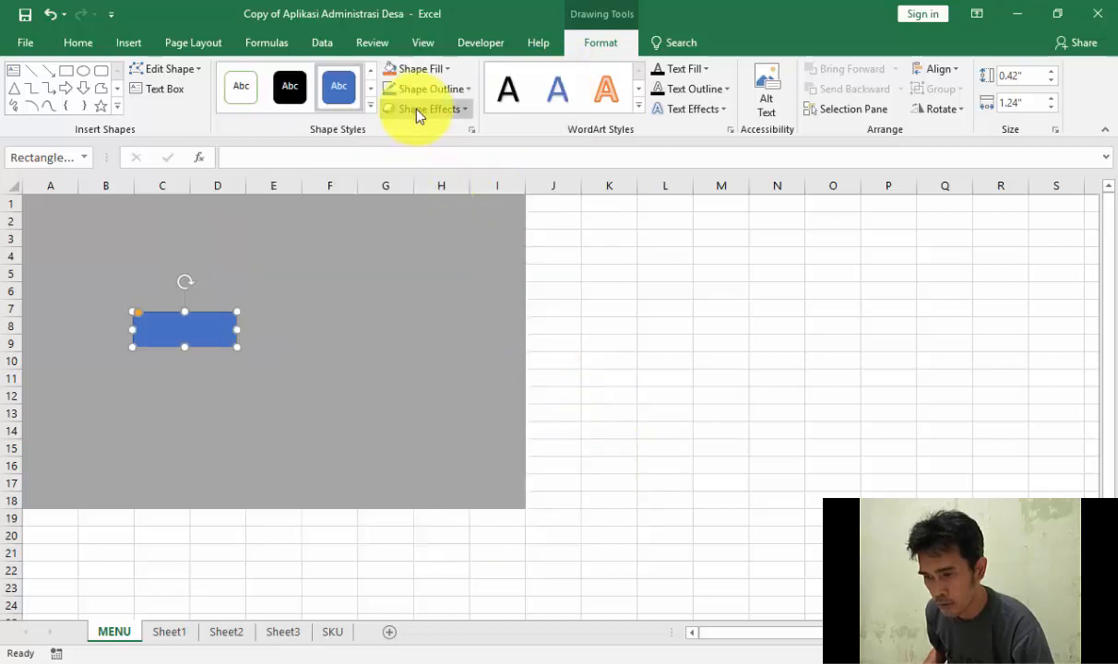
{"action": "left_click", "coordinate": [451, 73]}
{"action": "left_click", "coordinate": [451, 74]}
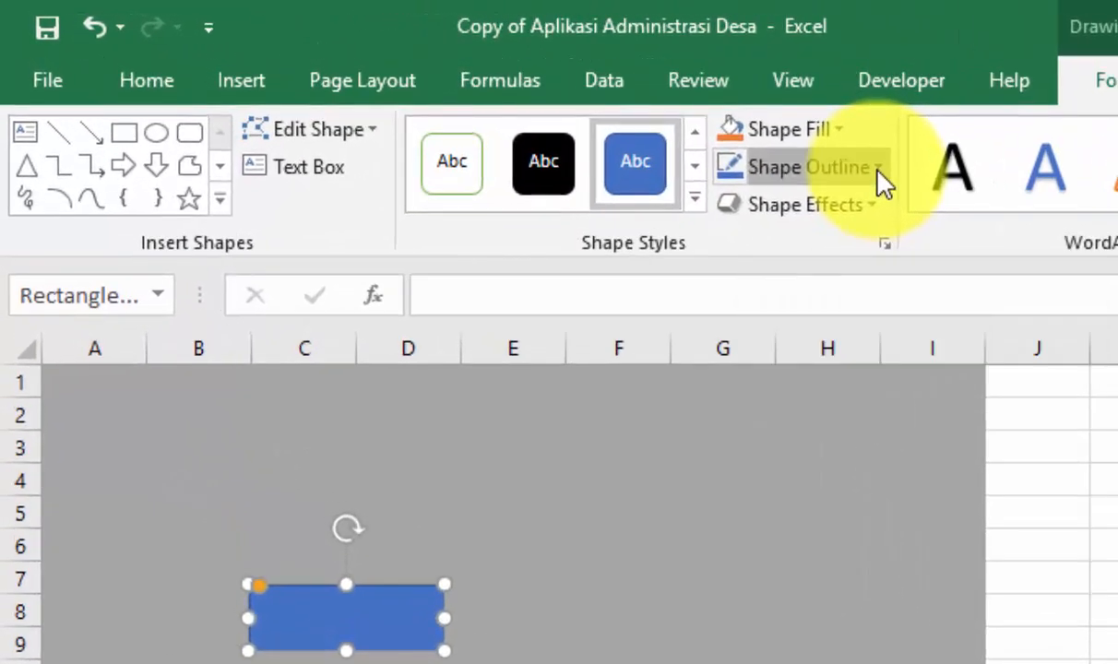
{"action": "left_click", "coordinate": [878, 170]}
{"action": "left_click", "coordinate": [874, 175]}
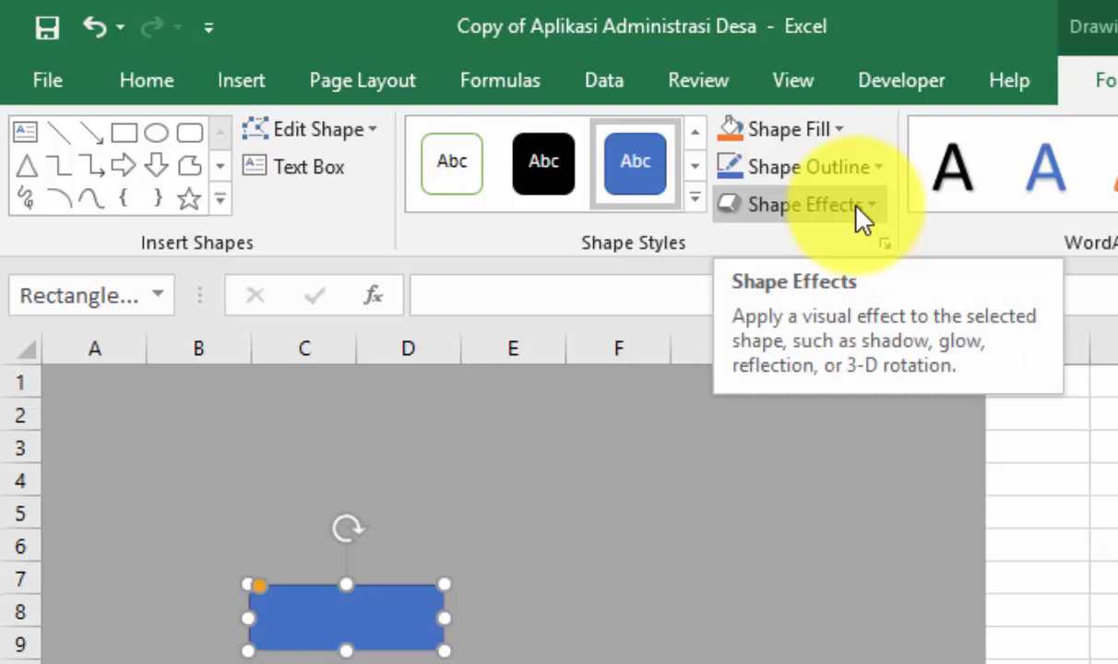
{"action": "left_click", "coordinate": [856, 207]}
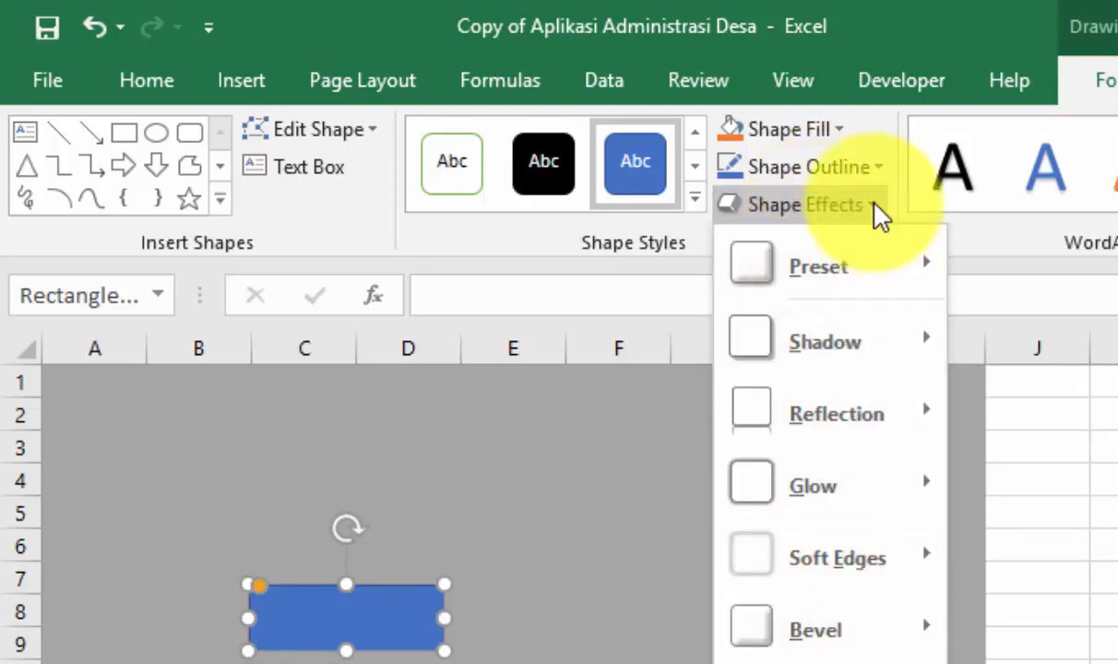
{"action": "left_click", "coordinate": [876, 214]}
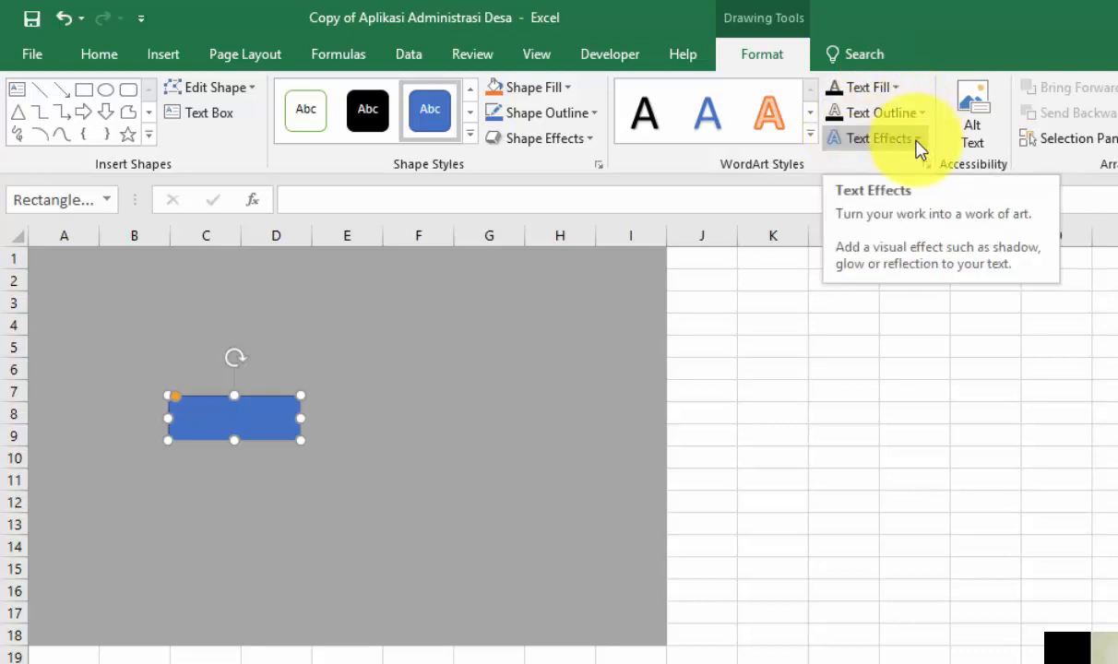
- Label the rounded rectangle S K U with centred text, spaced letters and an enlarged font size
{"action": "right_click", "coordinate": [262, 426]}
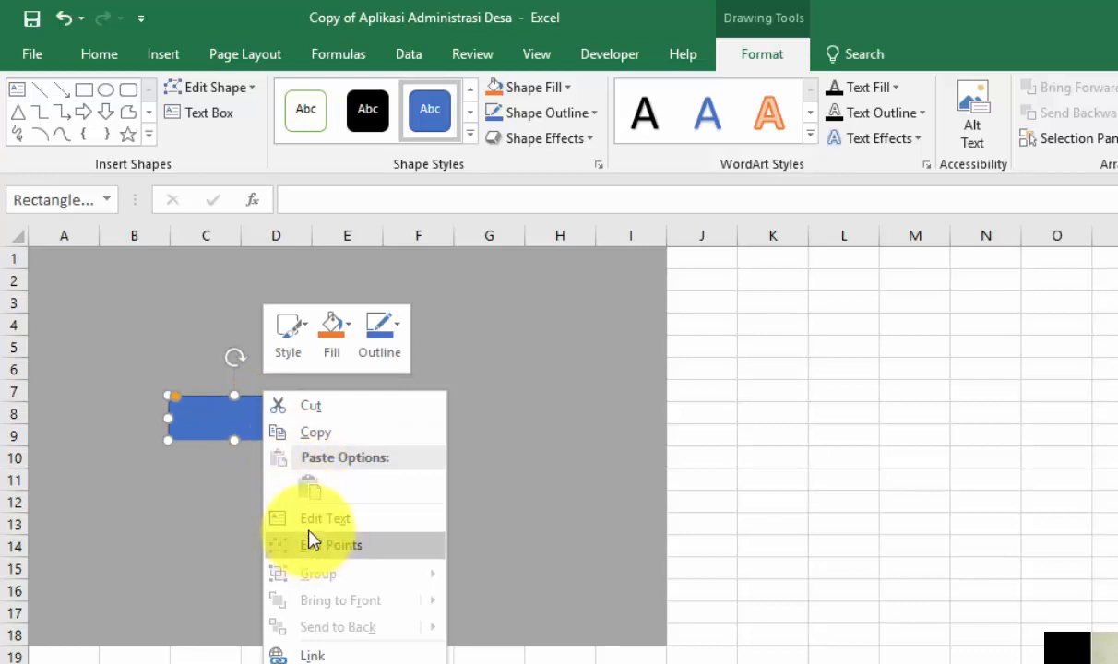
{"action": "left_click", "coordinate": [310, 519]}
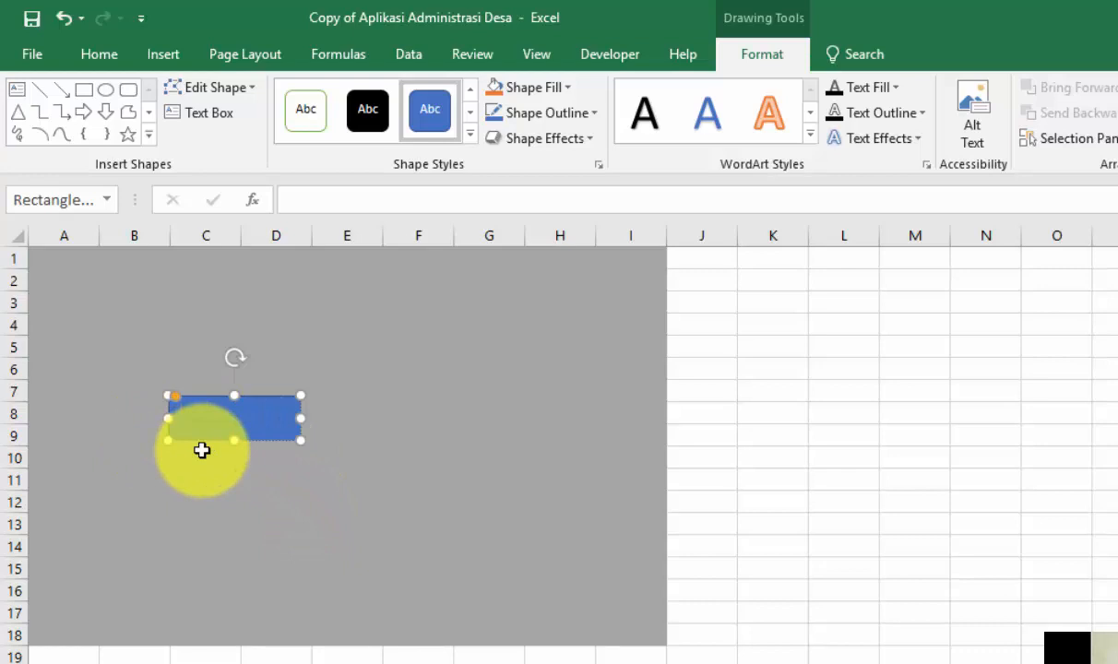
{"action": "key", "text": "ctrl+e"}
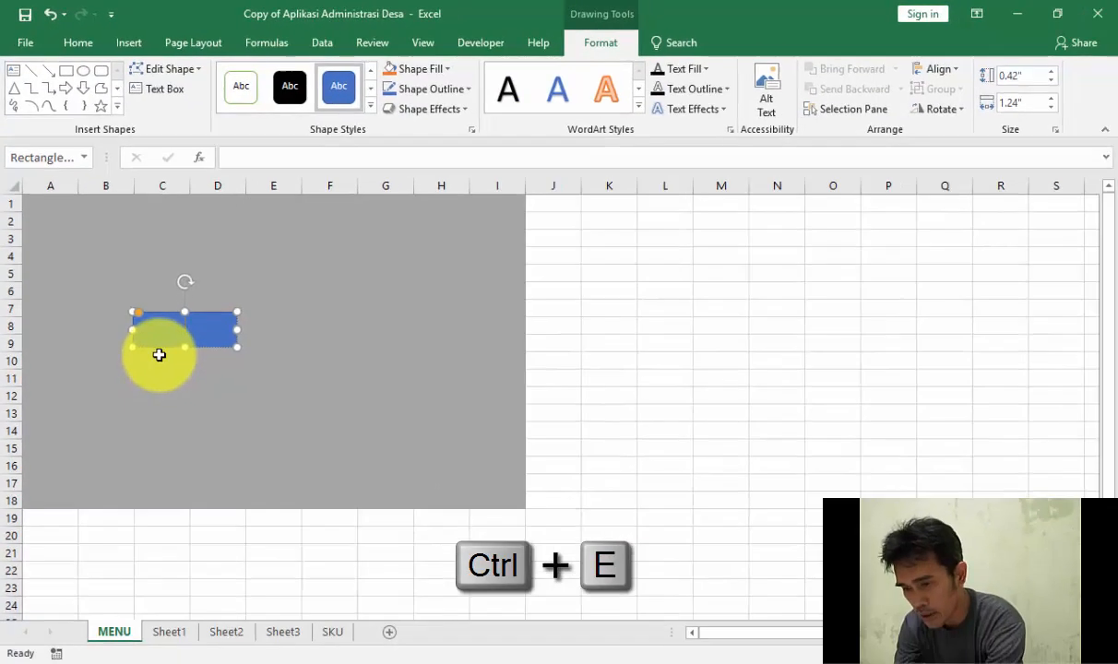
{"action": "type", "text": "SKU"}
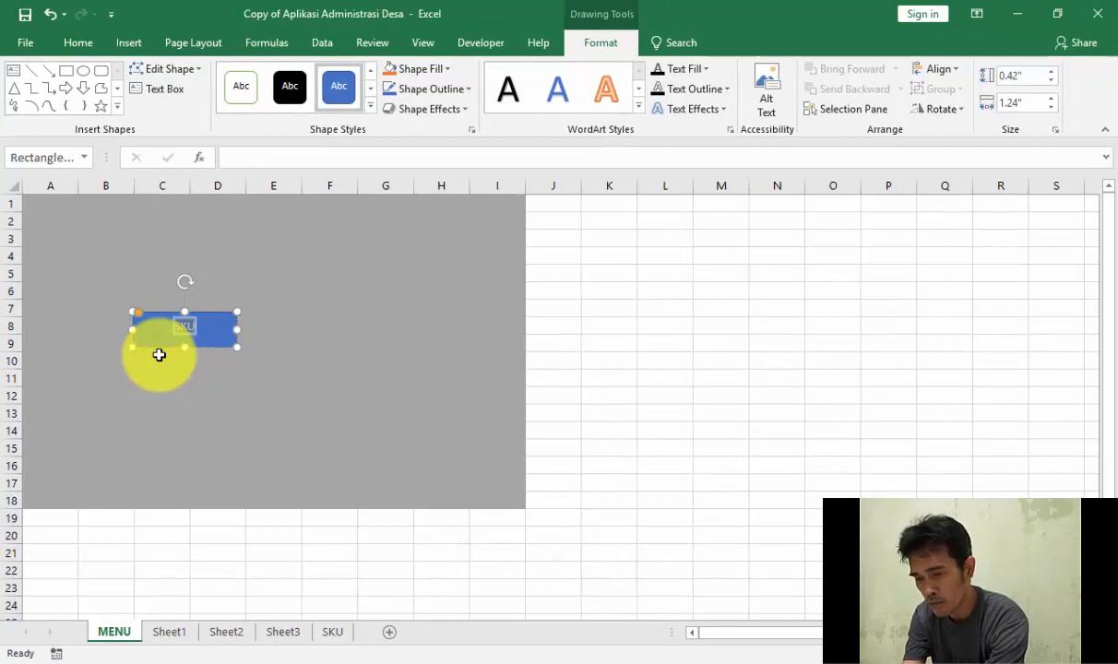
{"action": "key", "text": "ctrl+shift+period"}
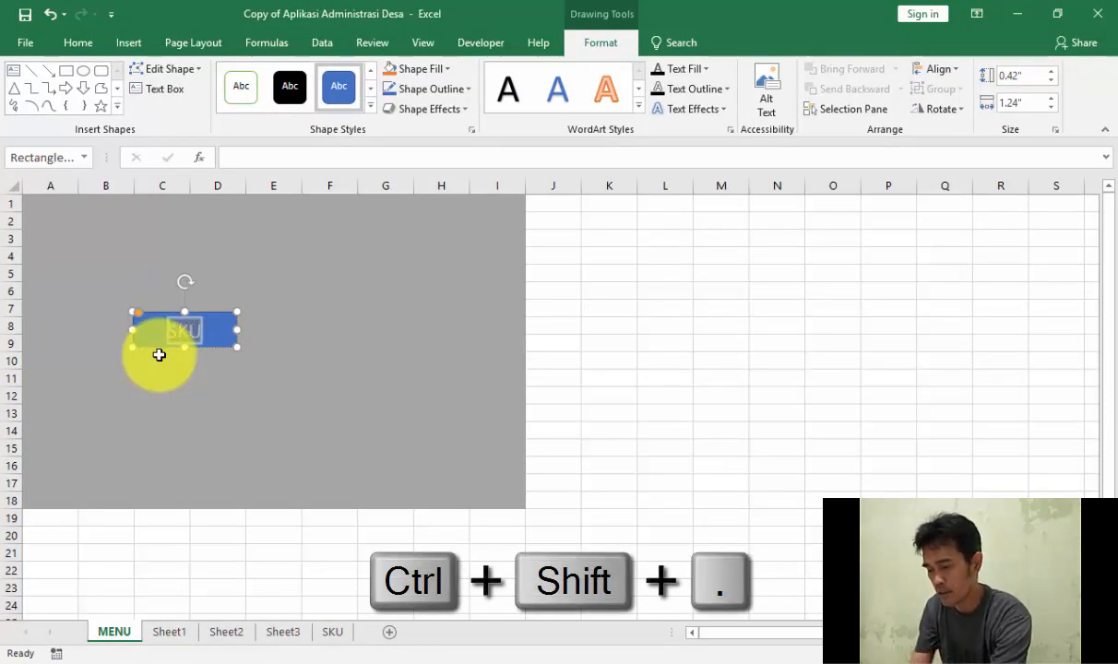
{"action": "key", "text": "ctrl+shift+period"}
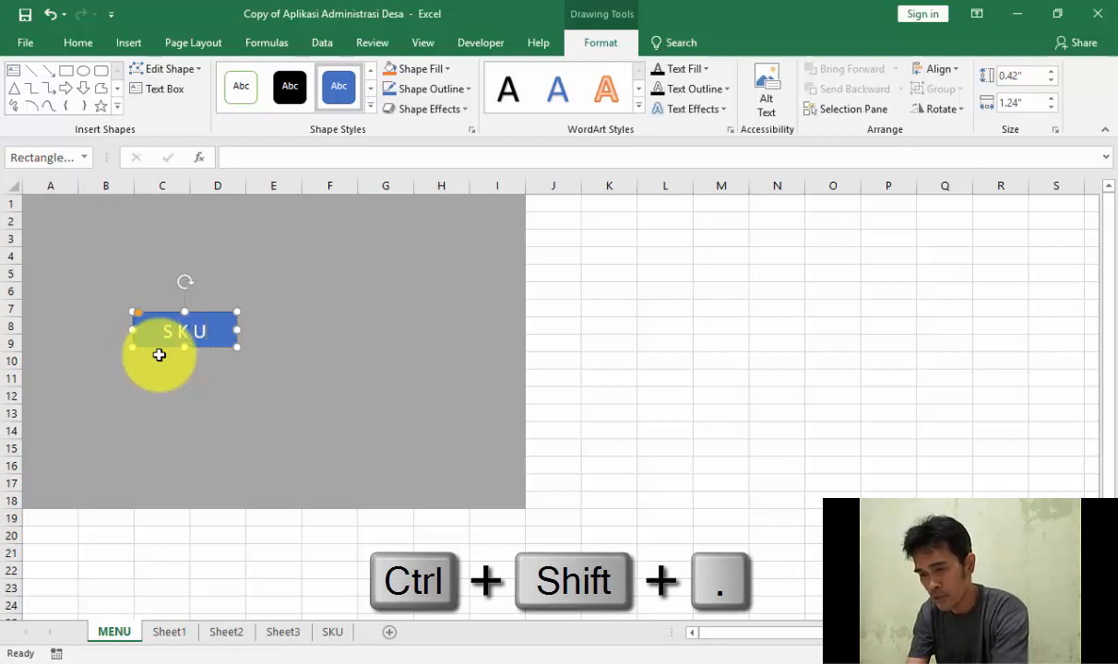
{"action": "left_click", "coordinate": [322, 362]}
{"action": "left_click", "coordinate": [221, 343]}
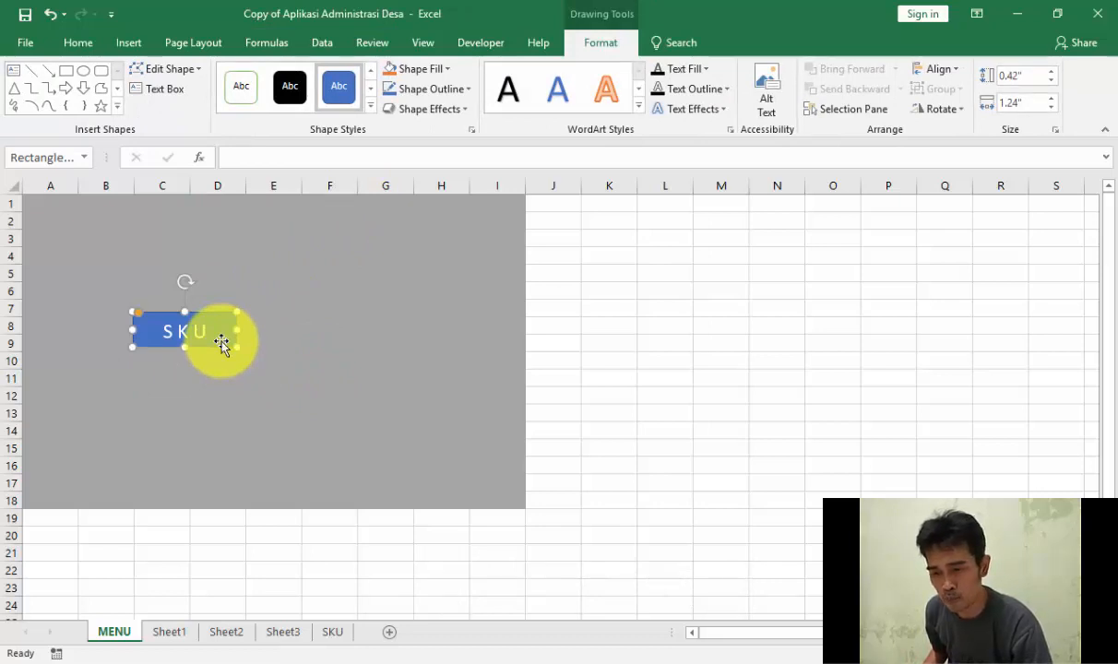
- Move the S K U shape slightly down and to the left within the grey area
{"action": "left_click_drag", "start_coordinate": [221, 343], "coordinate": [211, 360]}
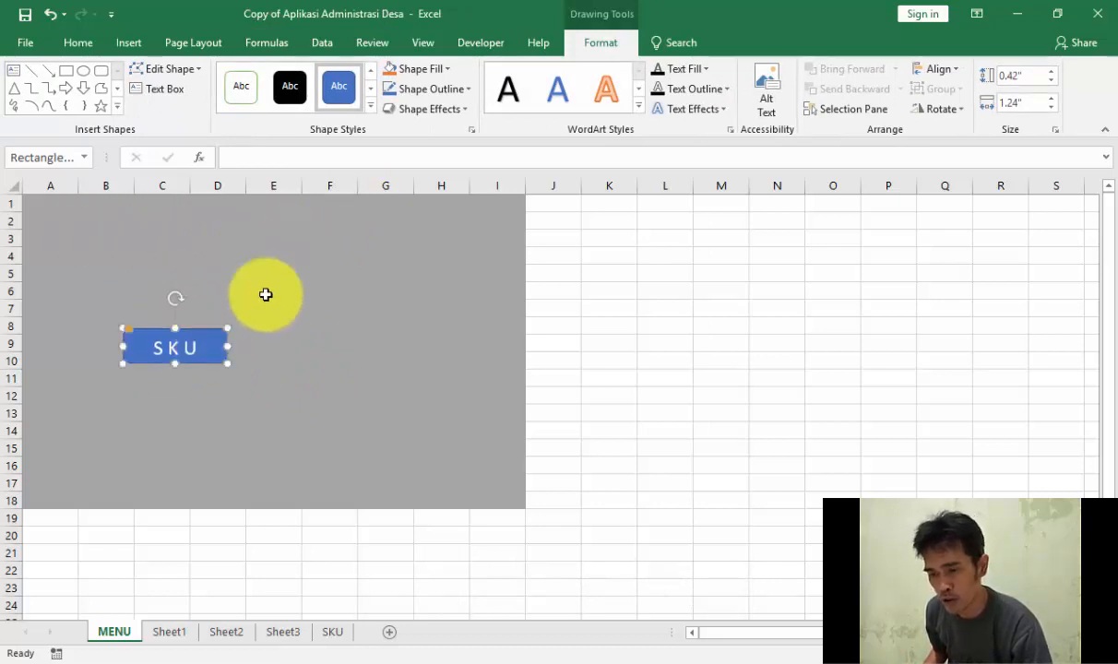
{"action": "mouse_move", "coordinate": [200, 367]}
{"action": "left_mouse_down"}
{"action": "mouse_move", "coordinate": [184, 359]}
{"action": "mouse_move", "coordinate": [196, 355]}
{"action": "left_mouse_up"}
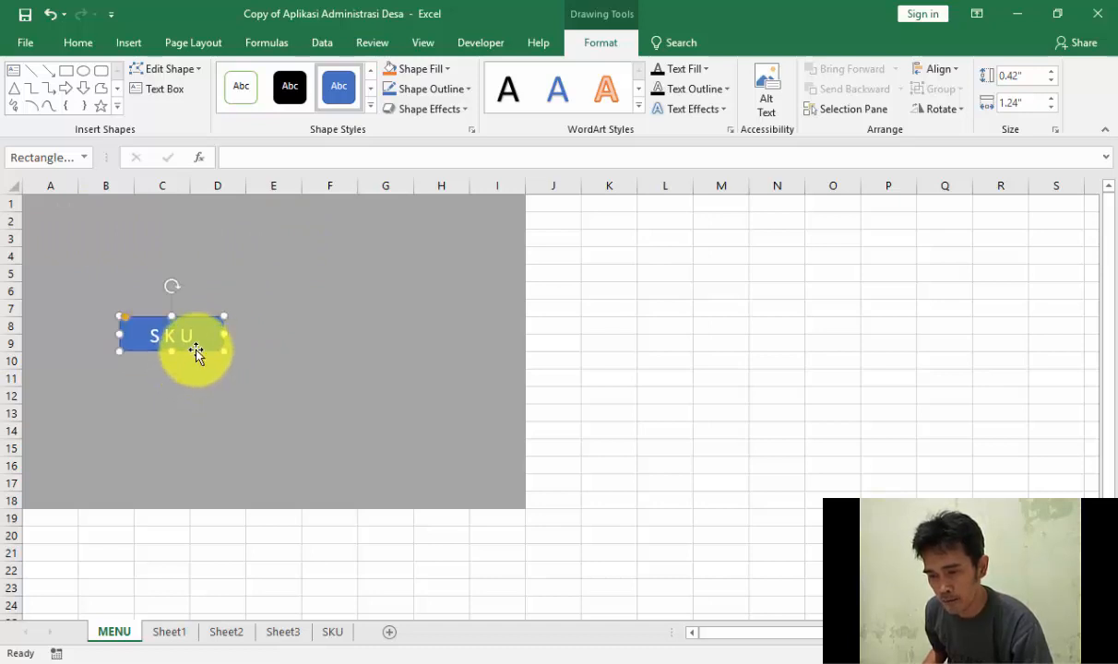
{"action": "right_click", "coordinate": [197, 351]}
{"action": "left_click", "coordinate": [199, 340]}
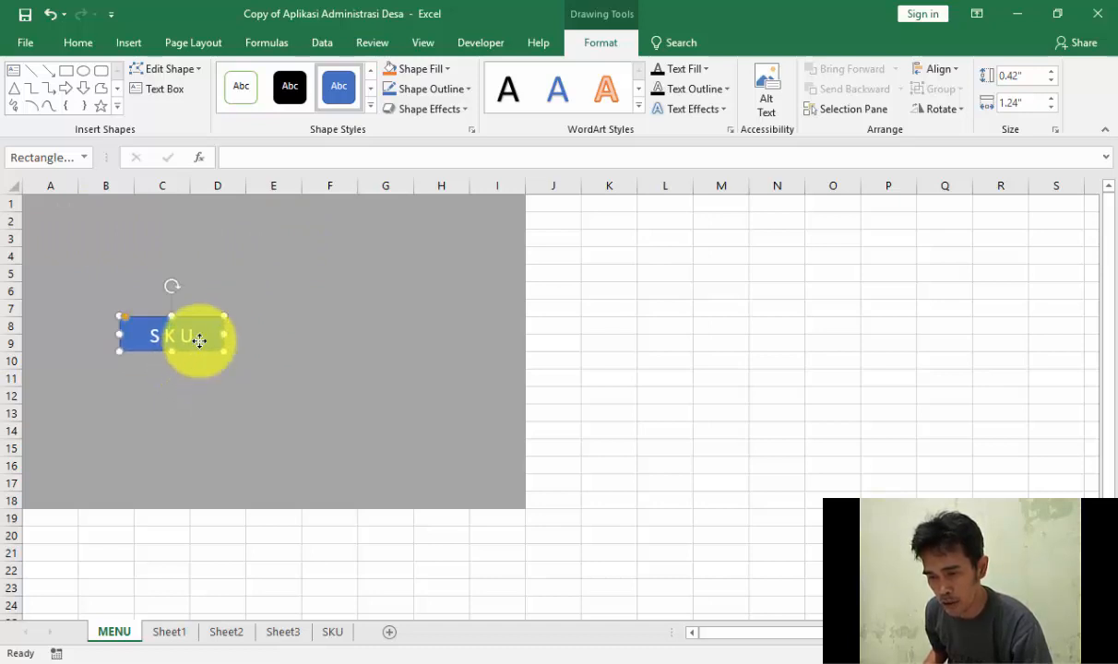
- Link the S K U shape to cell A1 of the SKU sheet in this workbook
{"action": "right_click", "coordinate": [199, 340]}
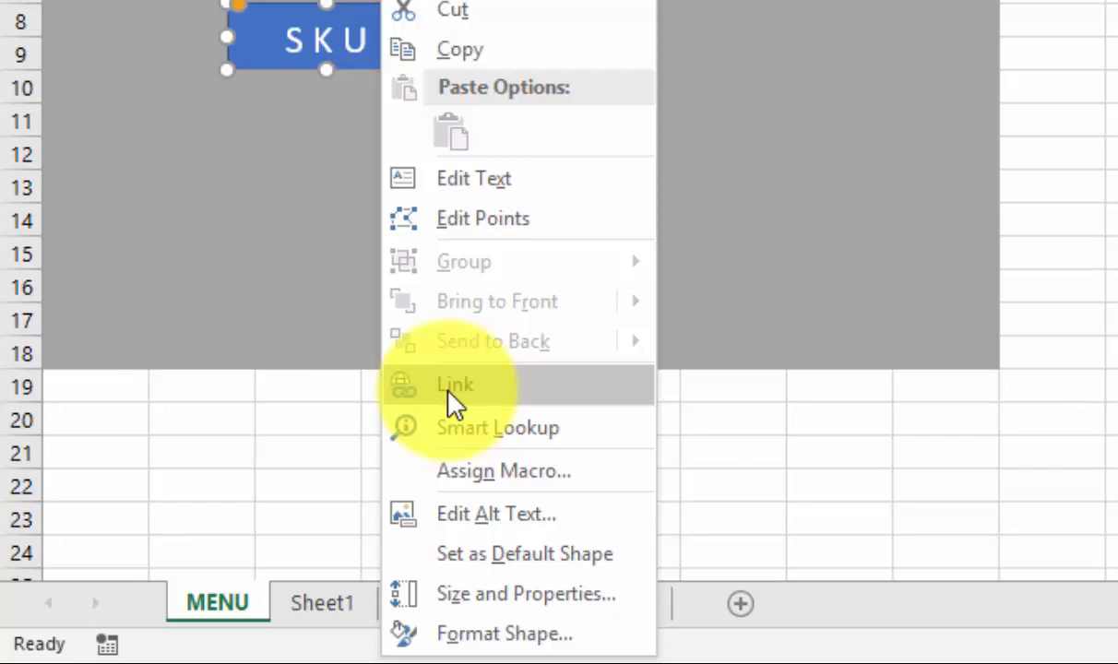
{"action": "left_click", "coordinate": [455, 400]}
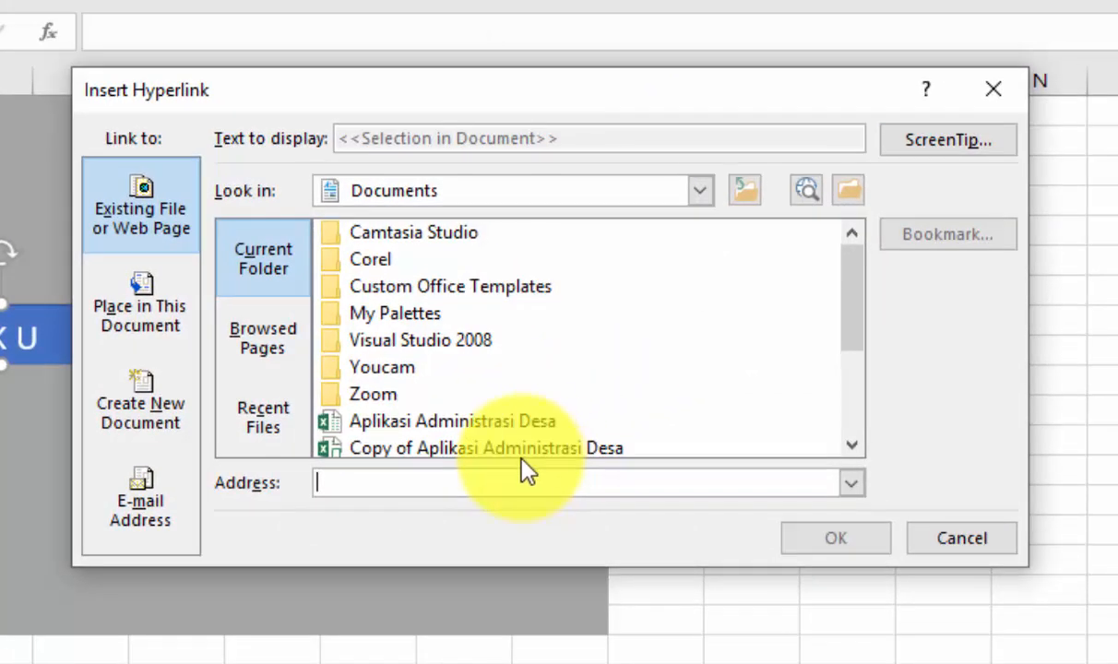
{"action": "left_click", "coordinate": [113, 323]}
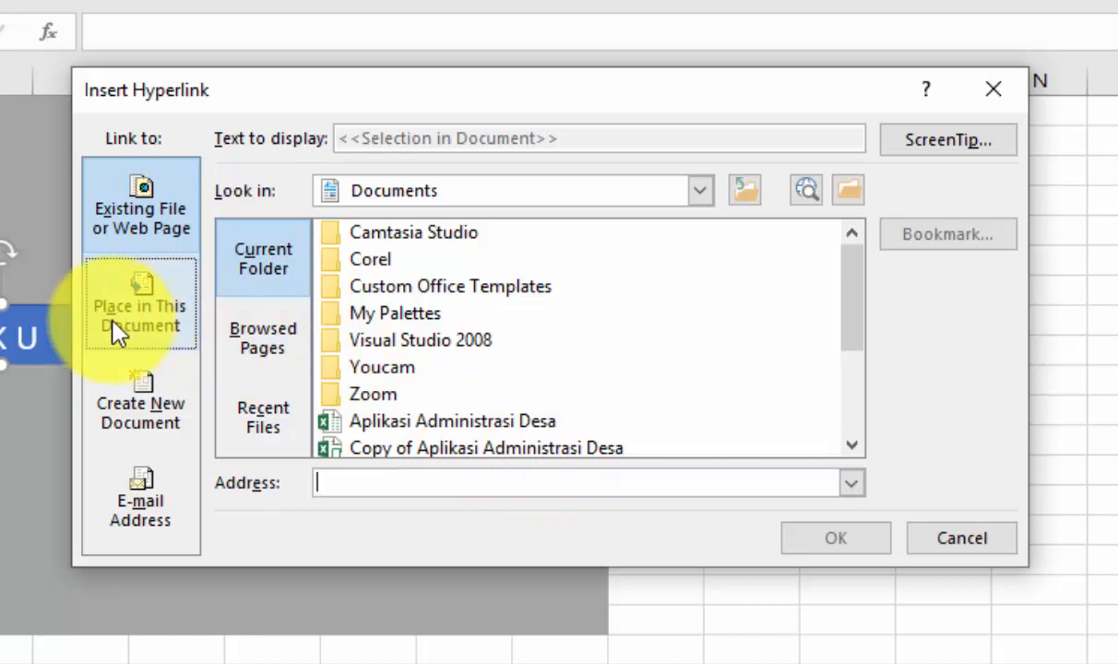
{"action": "left_click", "coordinate": [124, 323]}
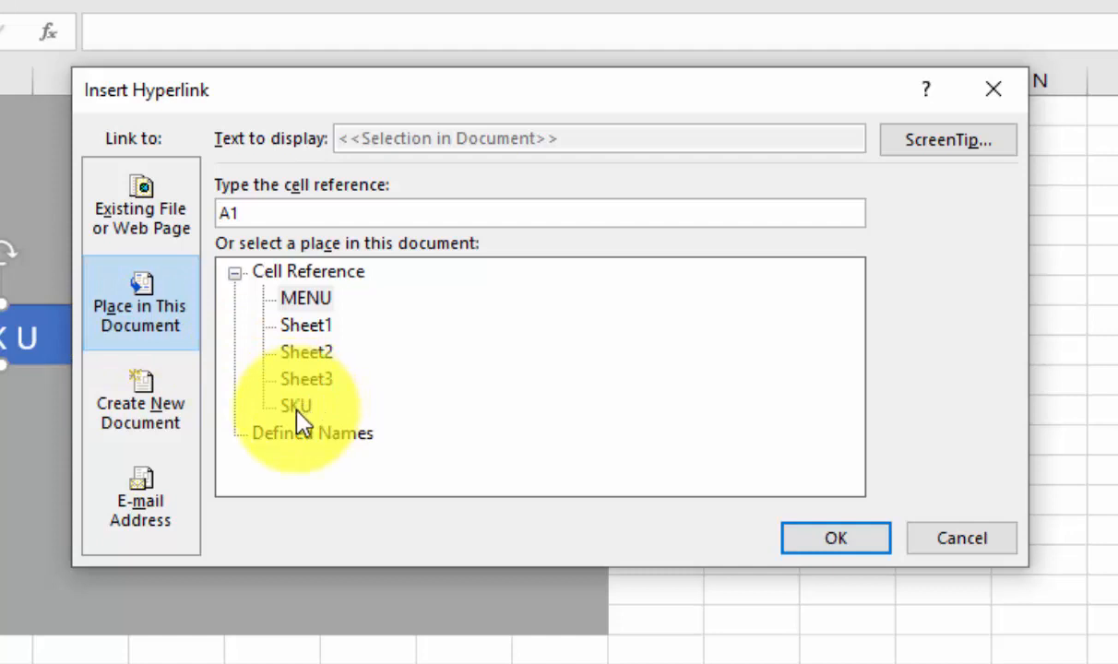
{"action": "left_click", "coordinate": [297, 413]}
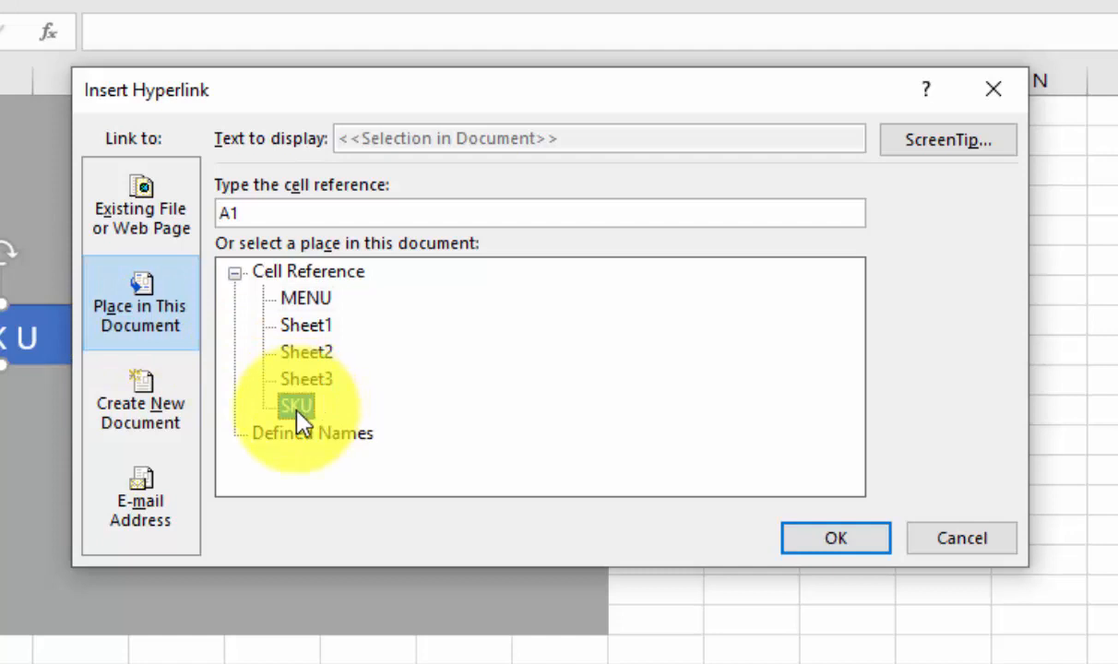
{"action": "left_click", "coordinate": [833, 546]}
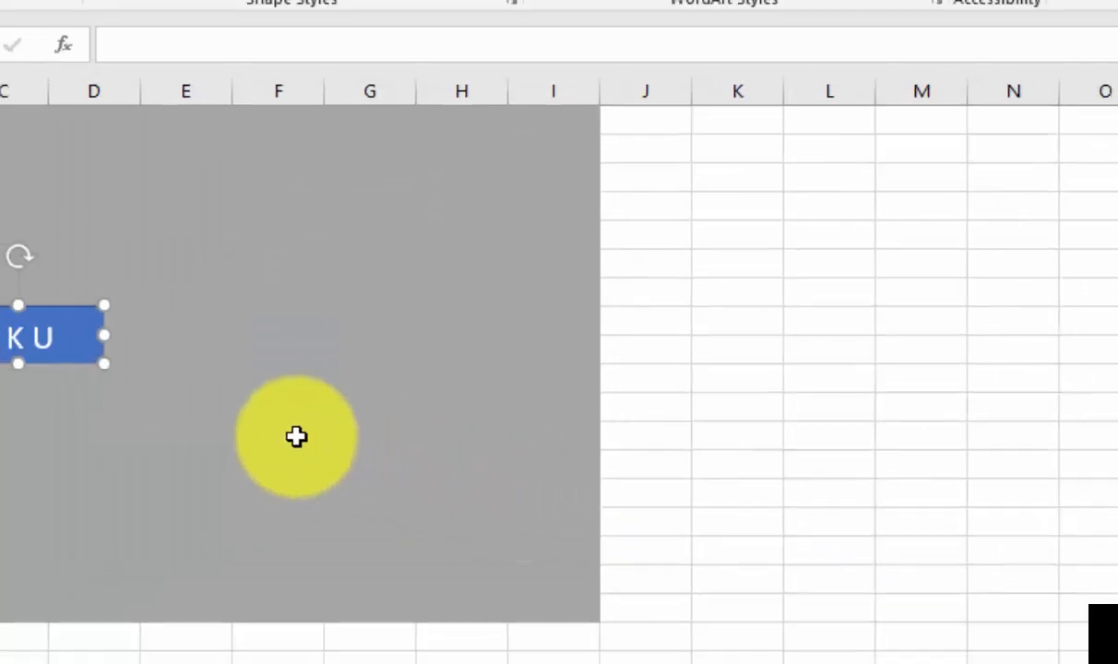
{"action": "left_click", "coordinate": [298, 437]}
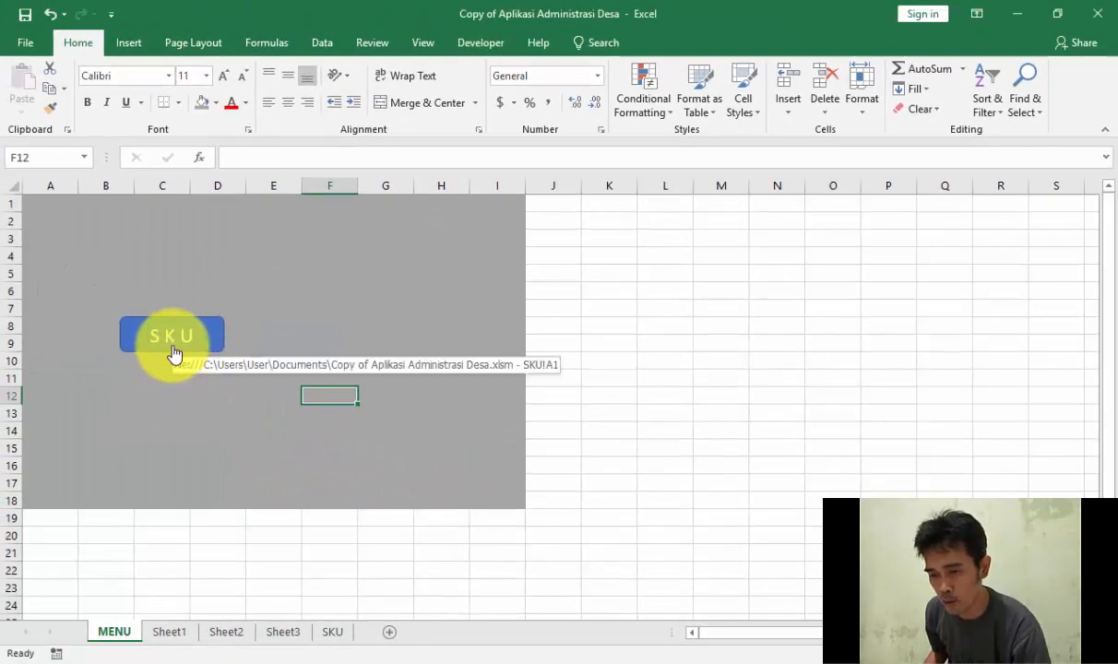
- Test the S K U shape's link to the SKU sheet and return to the MENU sheet
{"action": "left_click", "coordinate": [173, 353]}
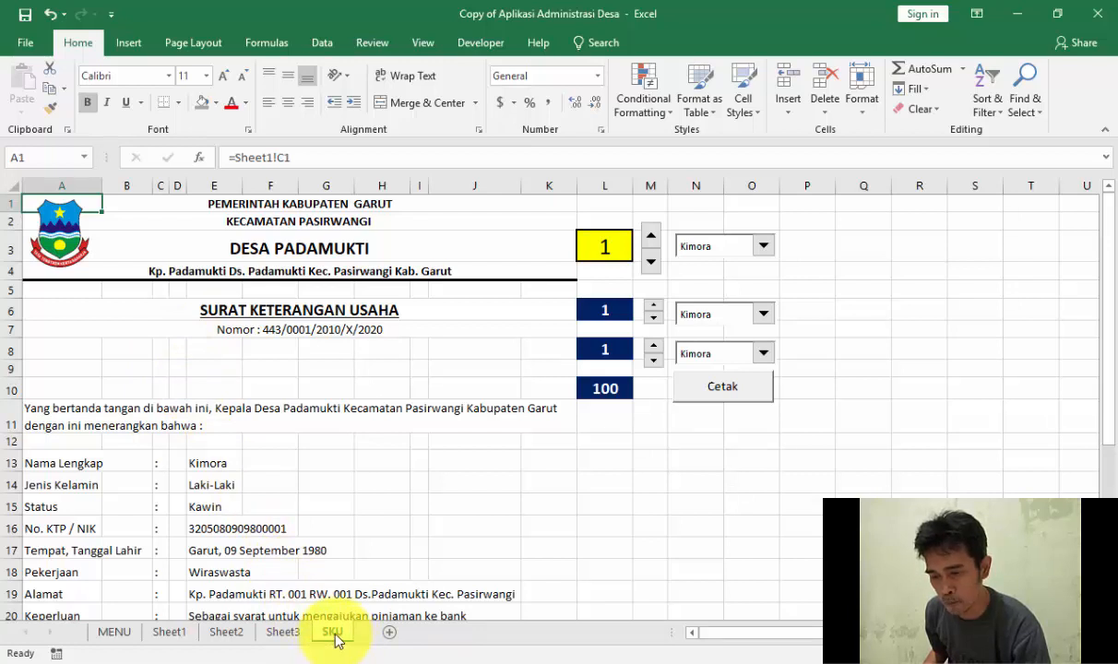
{"action": "left_click", "coordinate": [116, 634]}
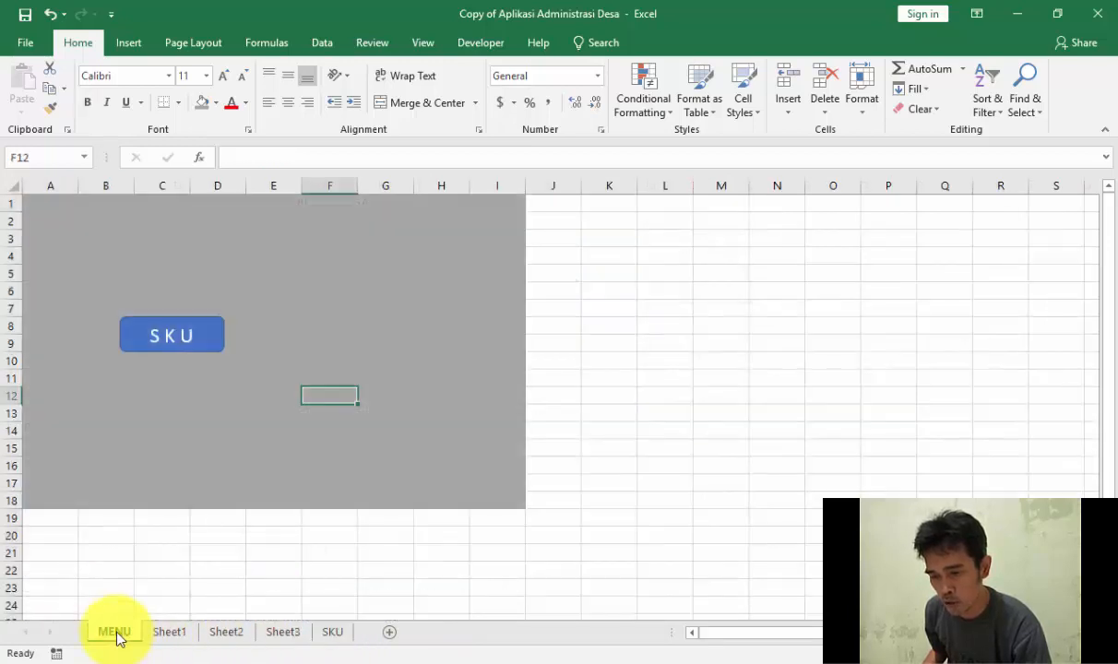
{"action": "left_click", "coordinate": [145, 395]}
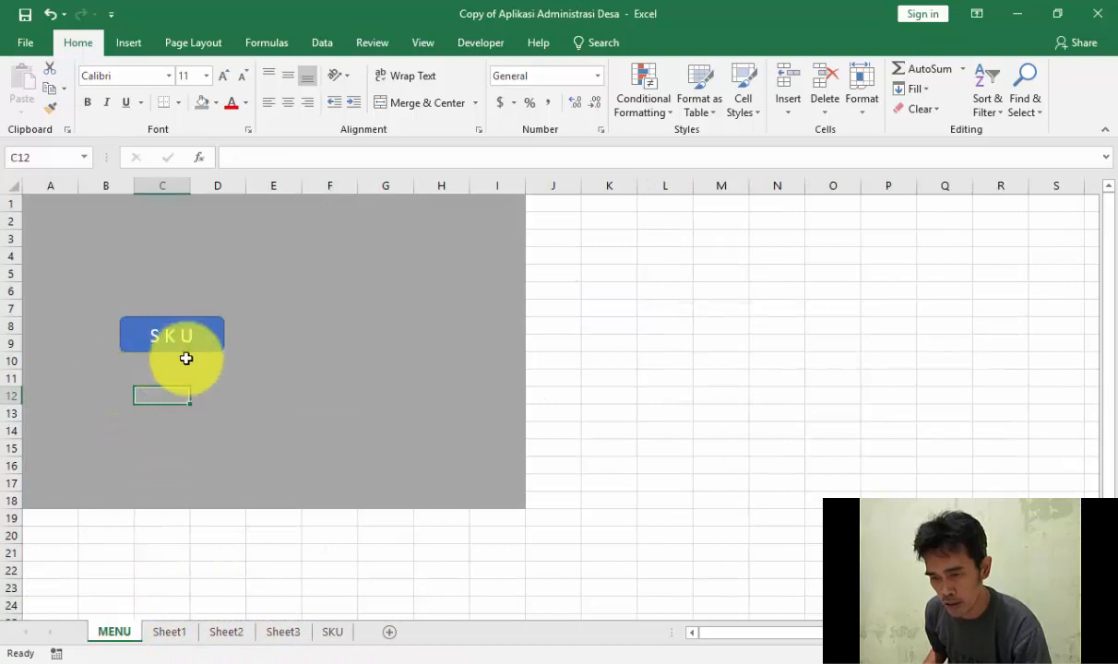
- Set the MENU sheet's tab colour to the standard dark red
{"action": "right_click", "coordinate": [125, 636]}
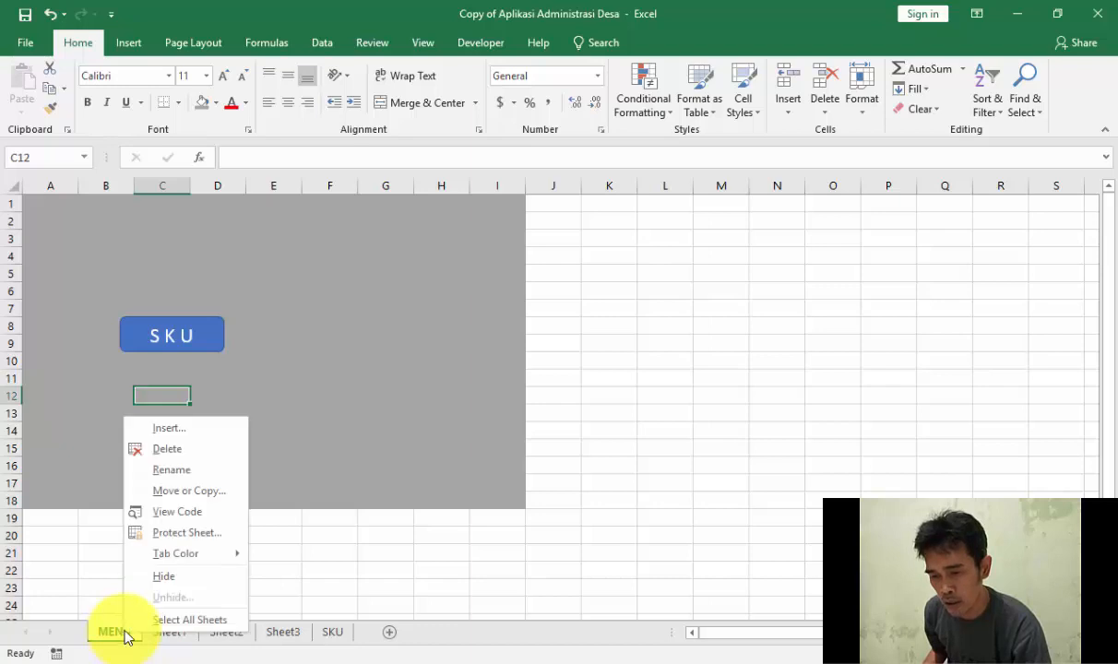
{"action": "mouse_move", "coordinate": [199, 557]}
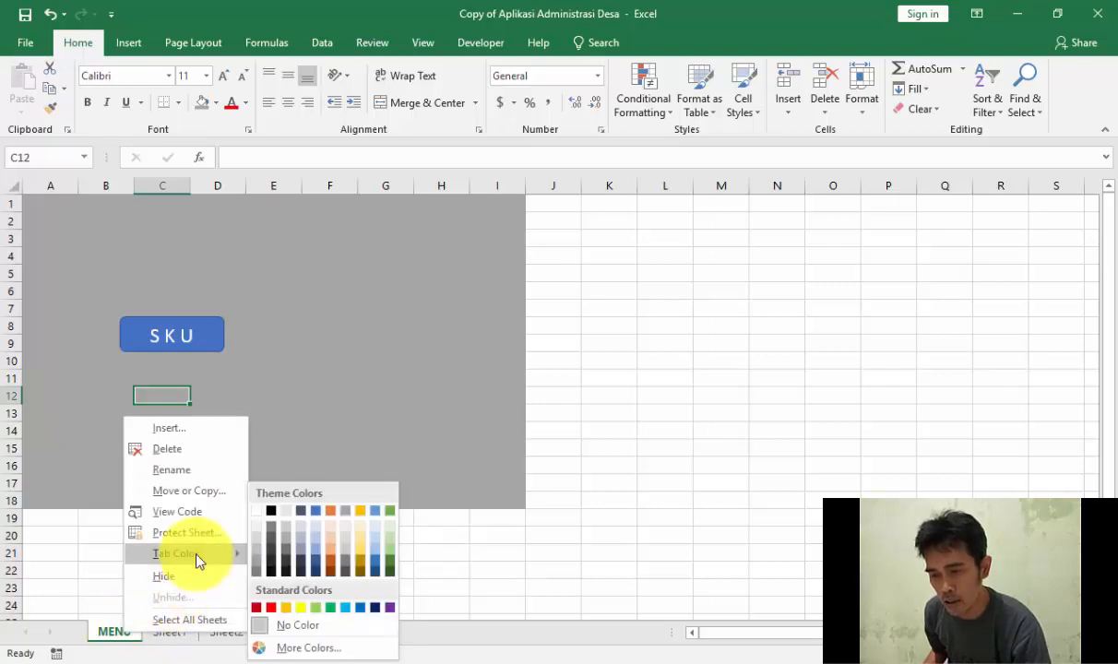
{"action": "left_click", "coordinate": [258, 608]}
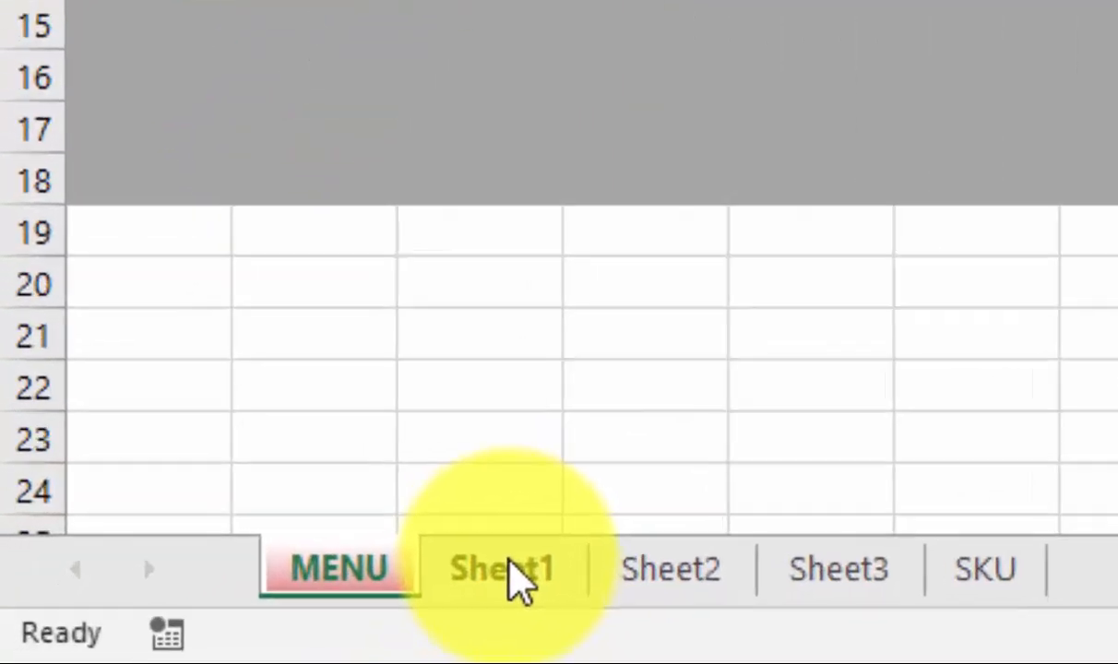
{"action": "left_click", "coordinate": [172, 634]}
{"action": "left_click", "coordinate": [336, 569]}
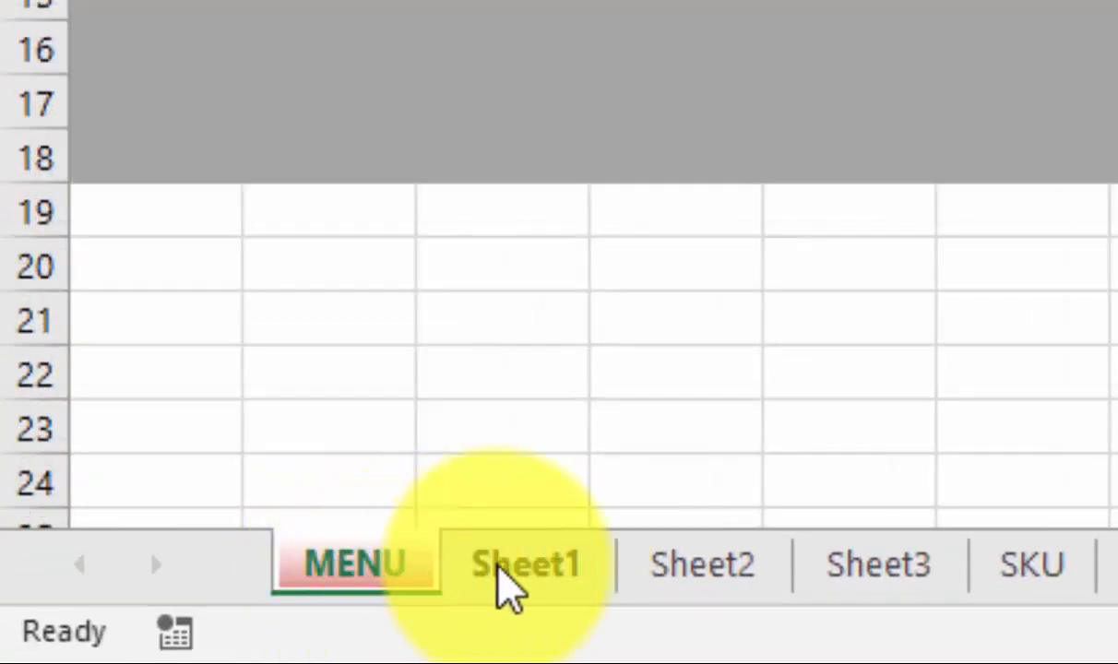
- Rename Sheet1, which holds the village details, as Profil
{"action": "left_click", "coordinate": [498, 565]}
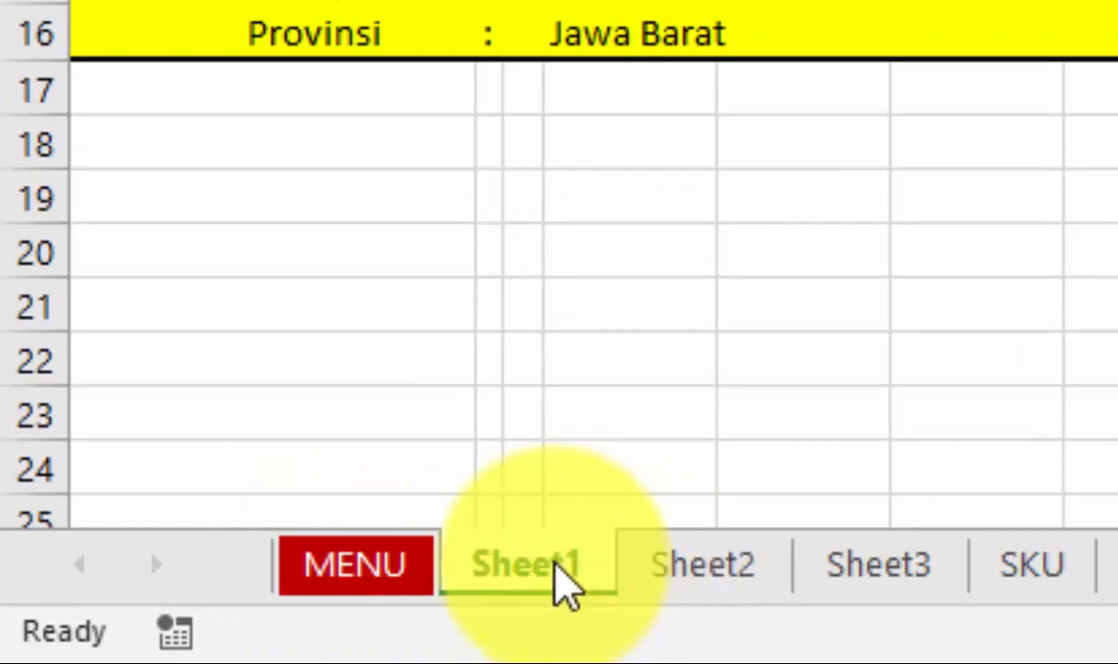
{"action": "right_click", "coordinate": [554, 563]}
{"action": "left_click", "coordinate": [692, 81]}
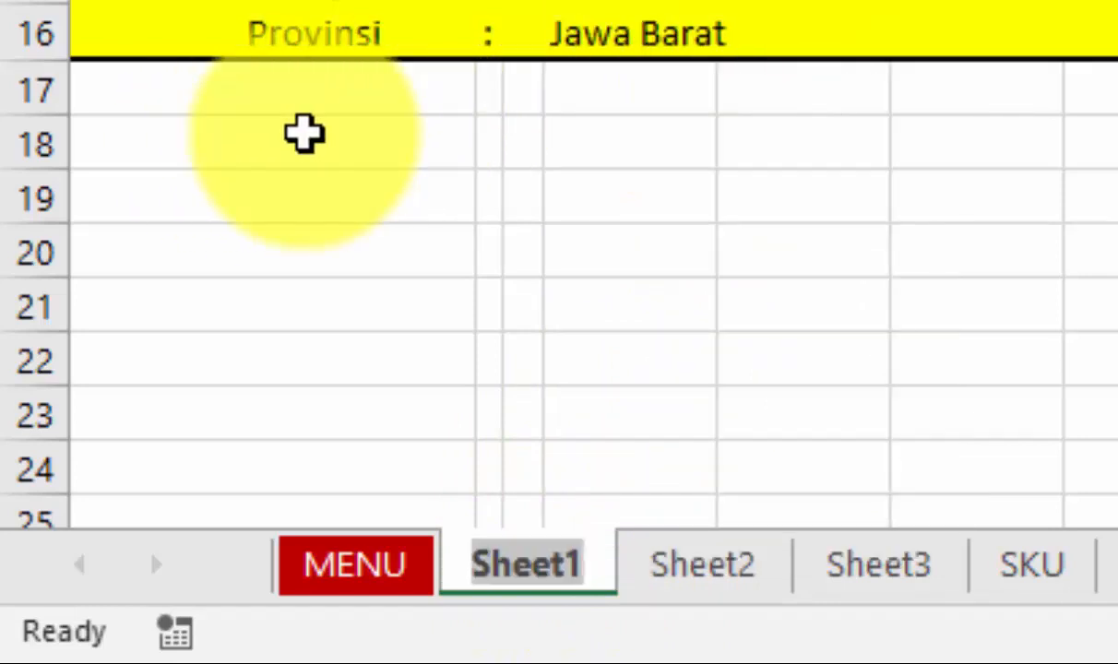
{"action": "type", "text": "Profil"}
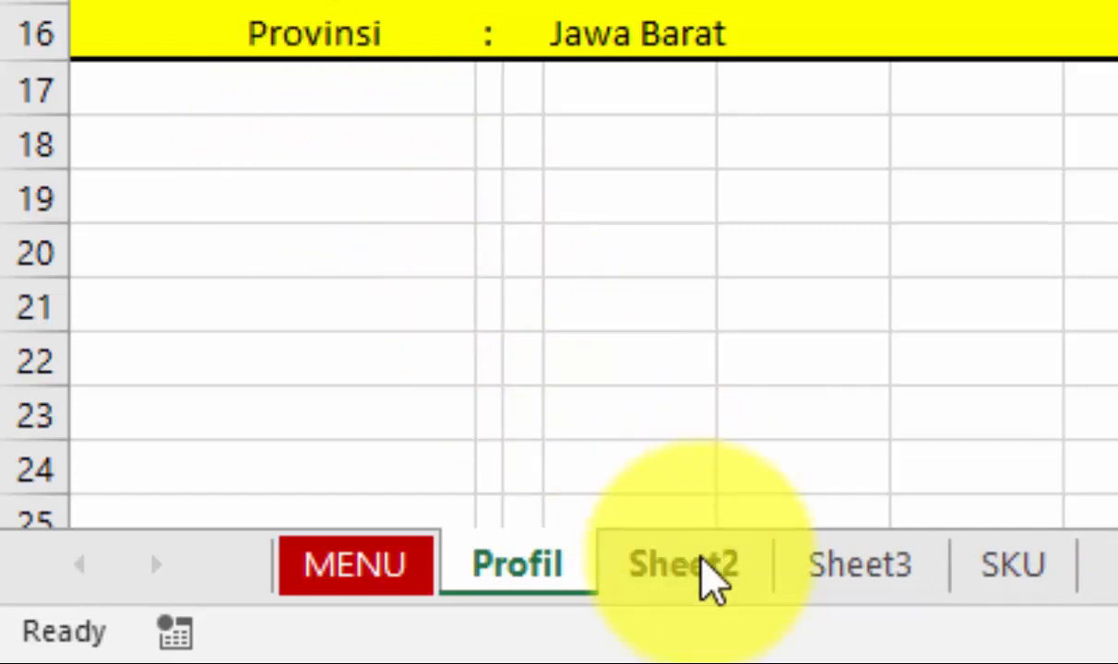
- Set the Profil sheet's tab colour to the standard orange
{"action": "left_click", "coordinate": [705, 570]}
{"action": "left_click", "coordinate": [513, 574]}
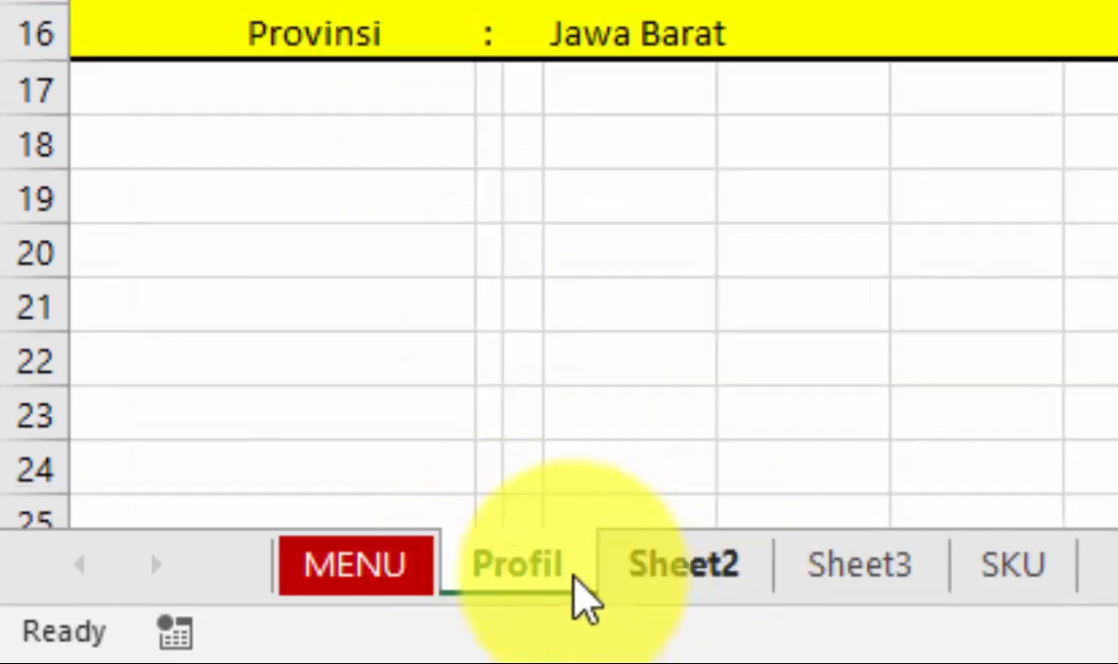
{"action": "right_click", "coordinate": [535, 578]}
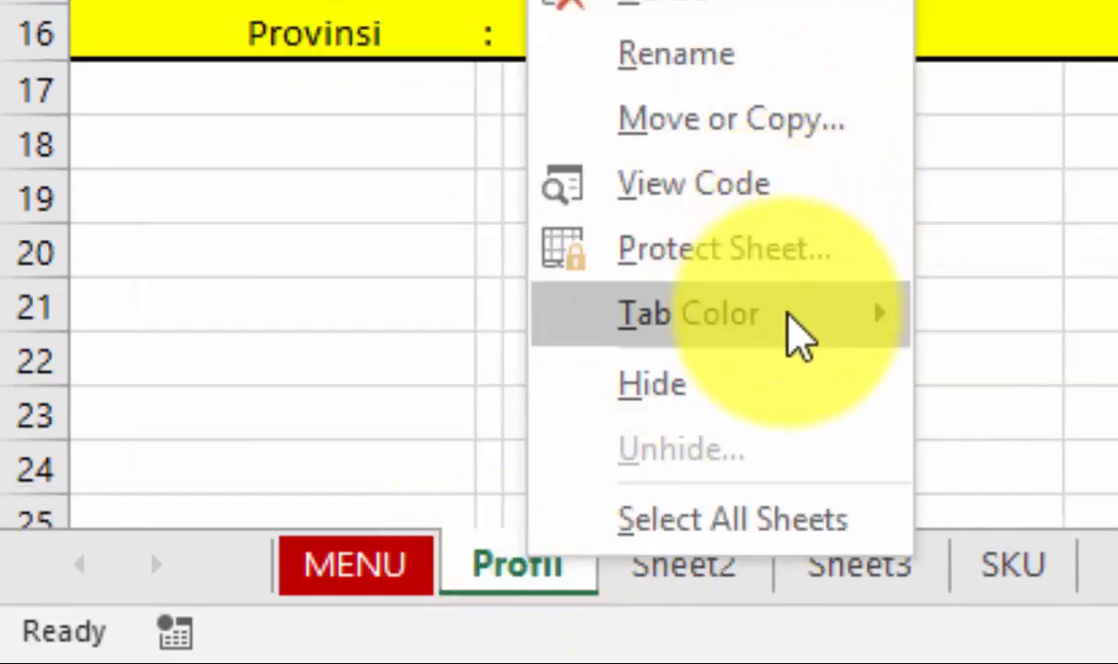
{"action": "mouse_move", "coordinate": [799, 332]}
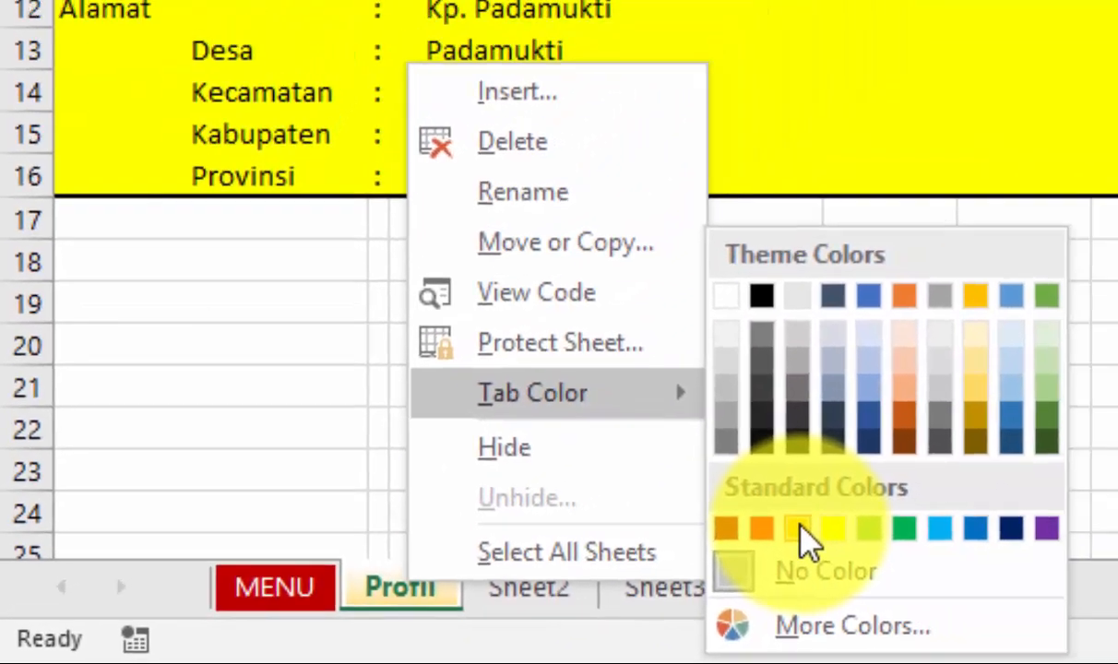
{"action": "left_click", "coordinate": [1030, 489]}
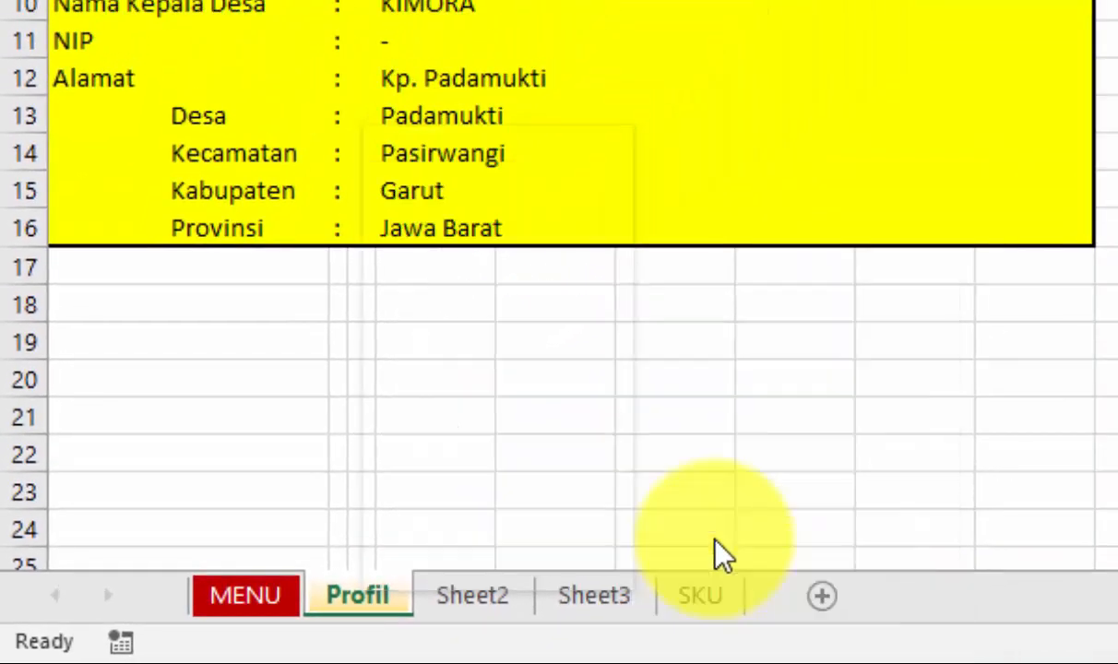
- Set Sheet2's tab colour to the standard light green
{"action": "left_click", "coordinate": [475, 599]}
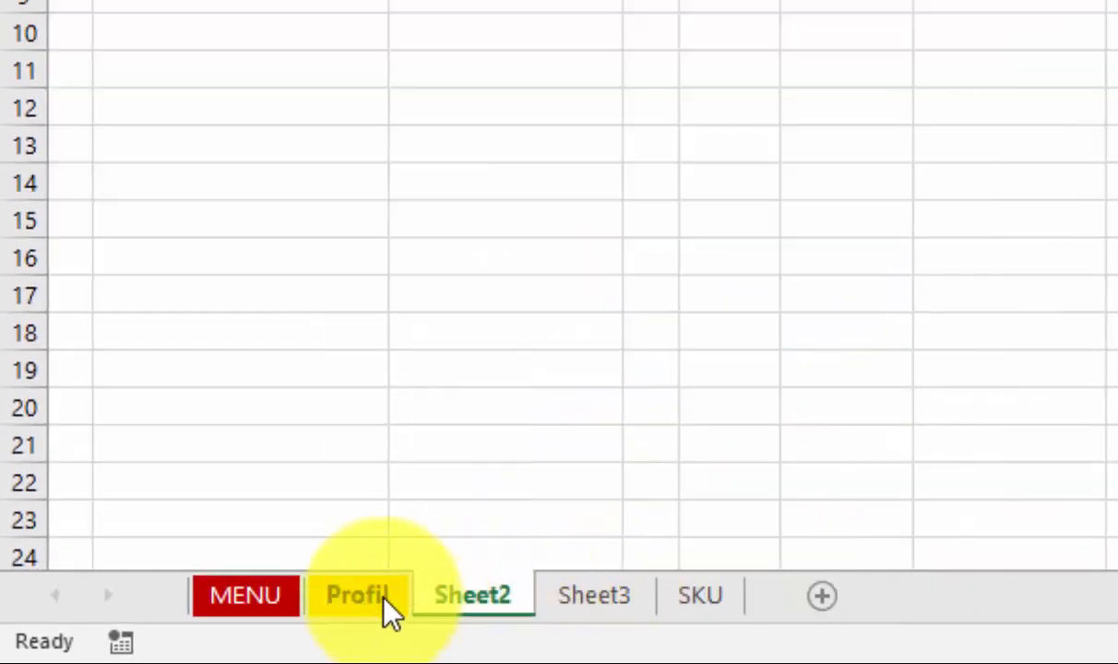
{"action": "right_click", "coordinate": [499, 601]}
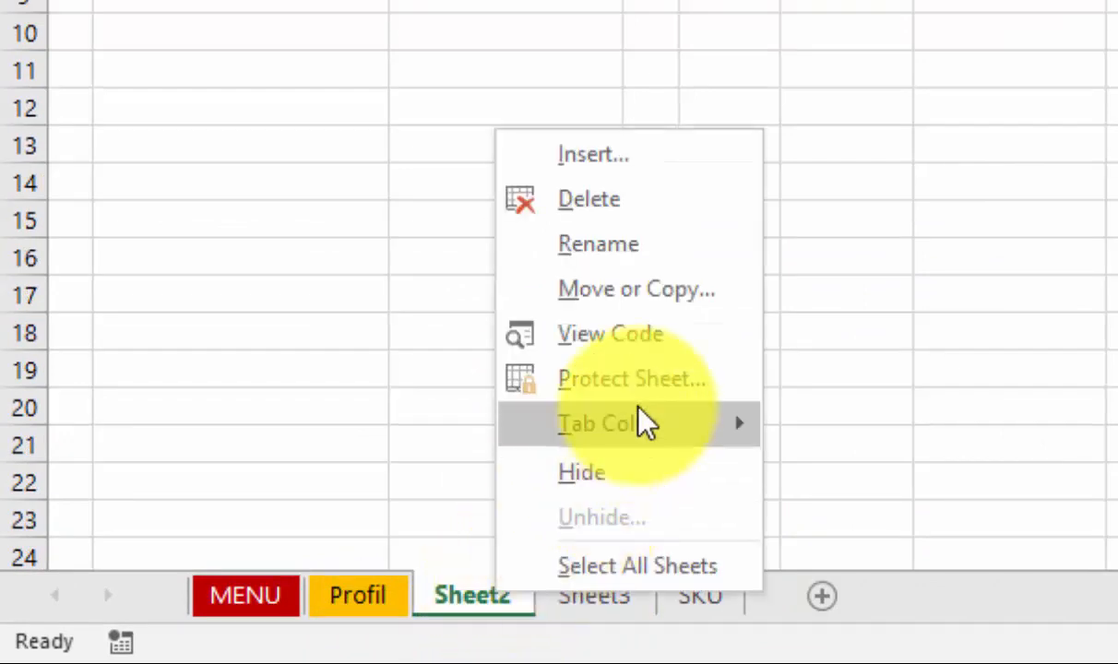
{"action": "mouse_move", "coordinate": [643, 421]}
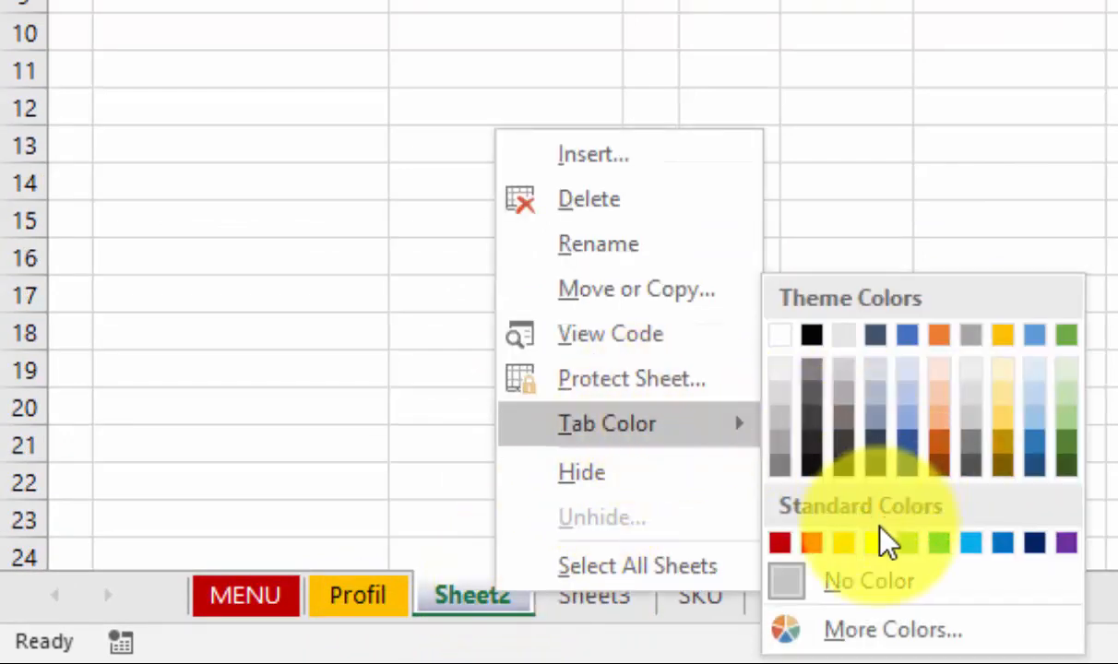
{"action": "left_click", "coordinate": [913, 544]}
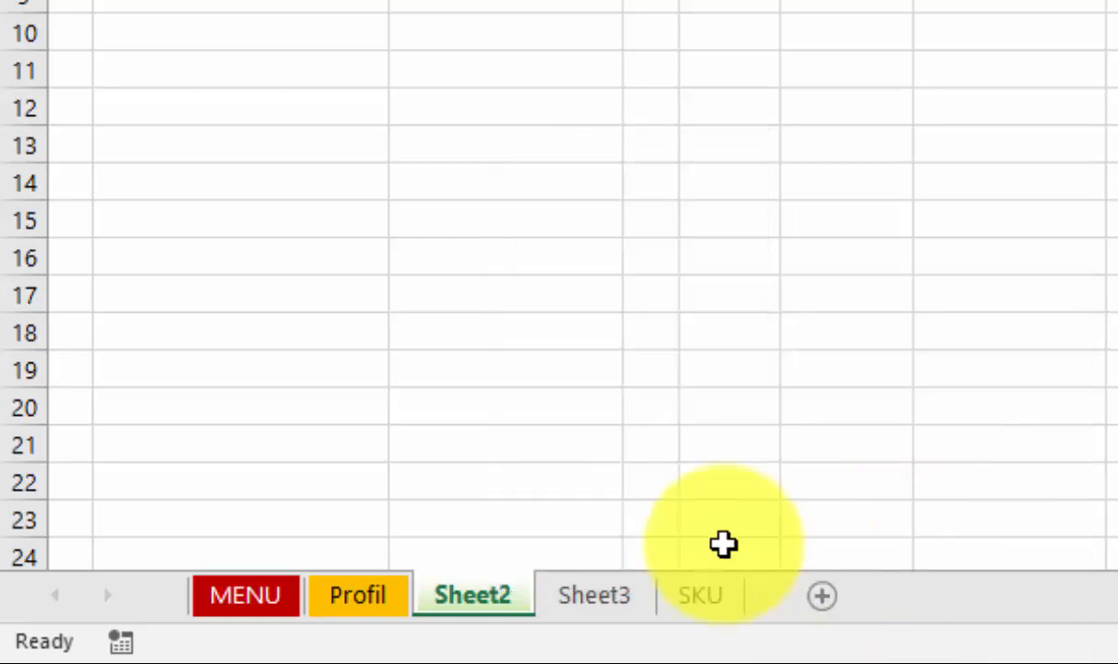
- Rename Sheet2 as DataPdd
{"action": "right_click", "coordinate": [507, 604]}
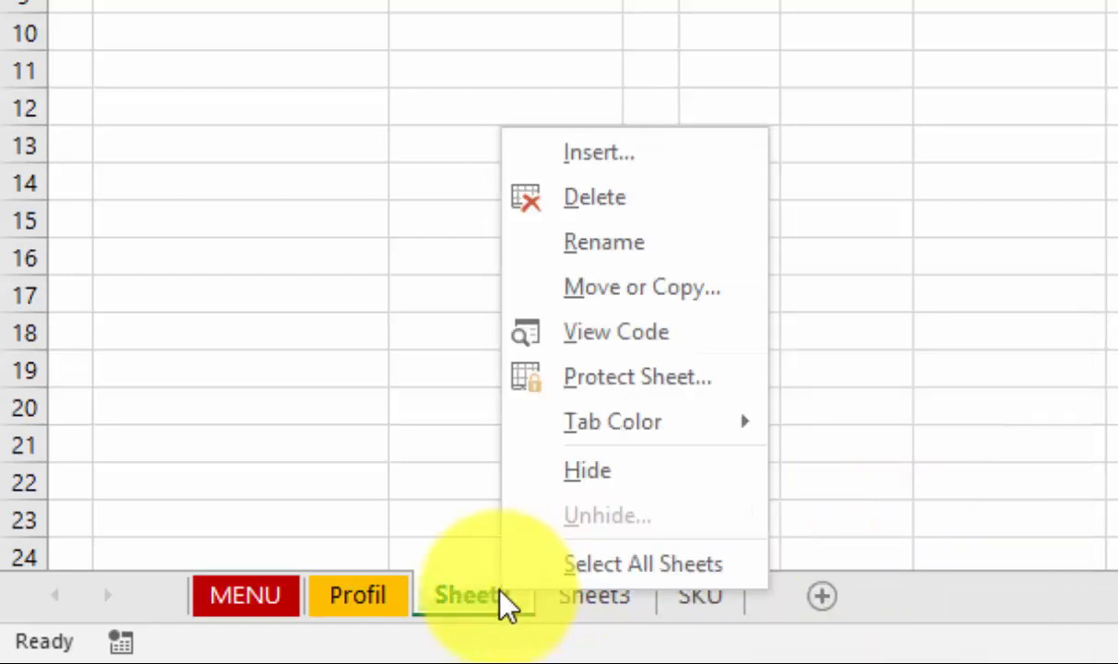
{"action": "left_click", "coordinate": [589, 251]}
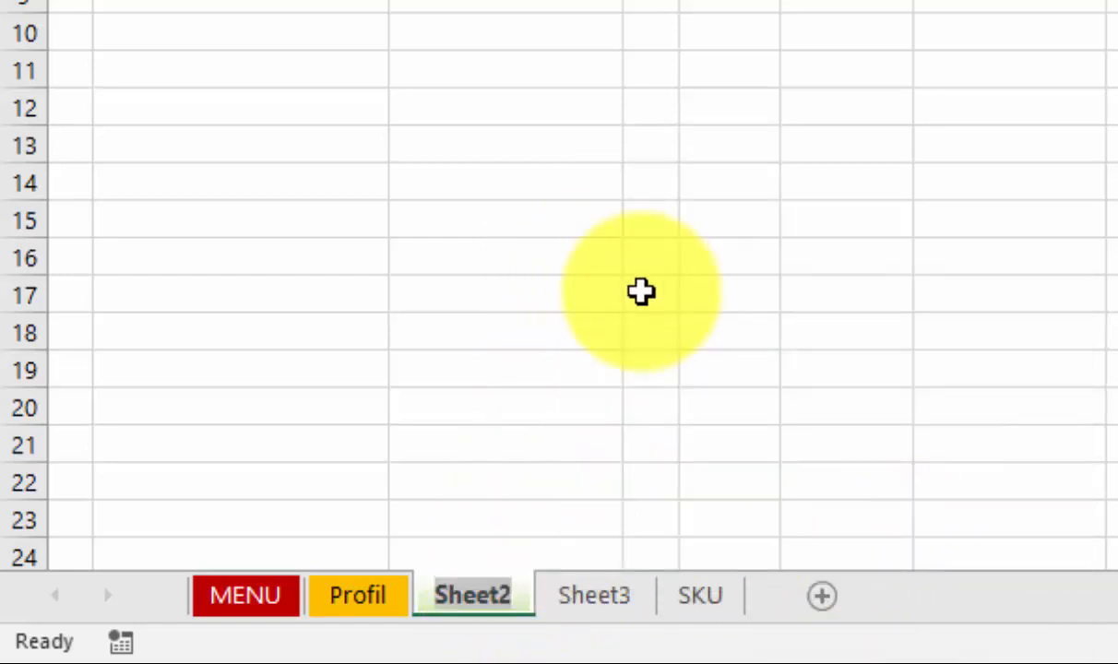
{"action": "type", "text": "DA"}
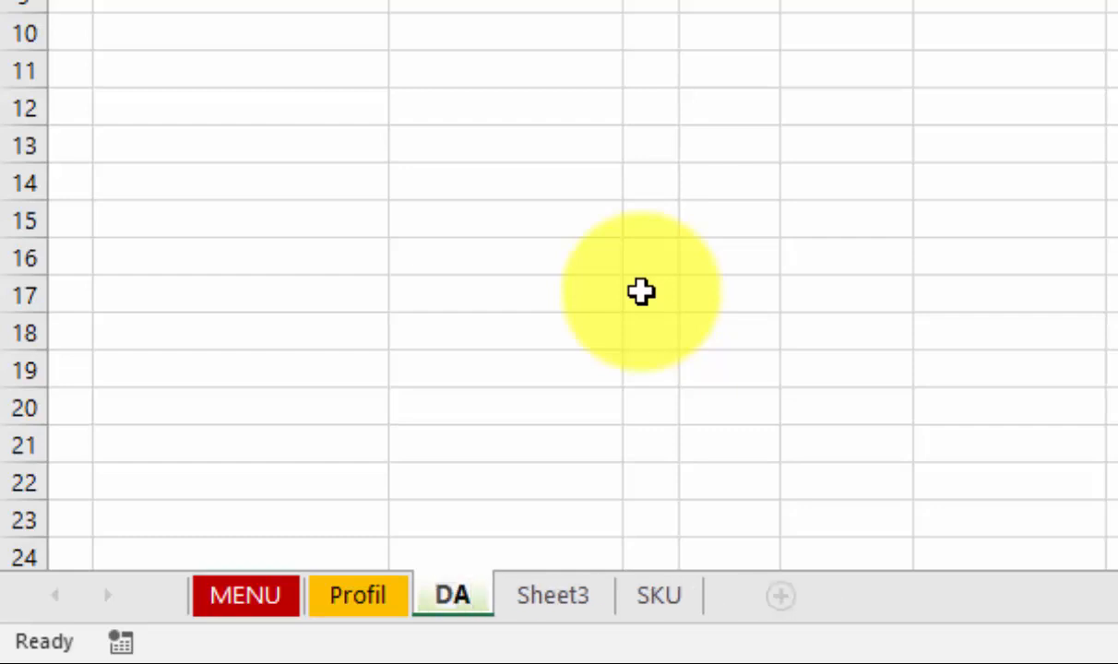
{"action": "key", "text": "BackSpace"}
{"action": "type", "text": "ataPdd"}
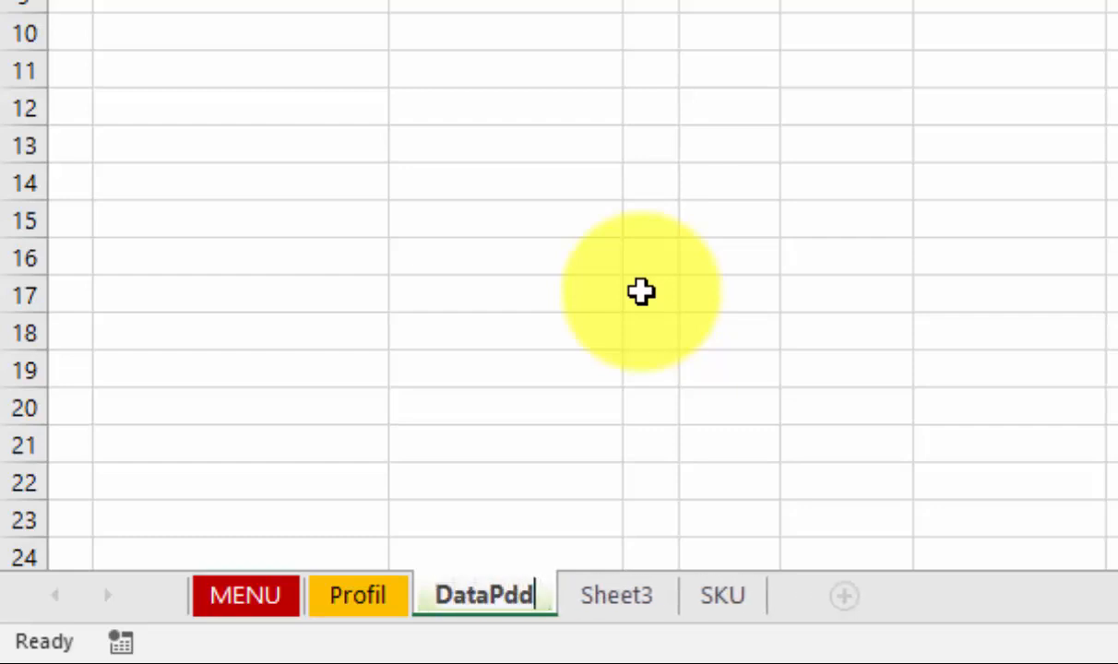
- Rename Sheet3, which holds the outgoing letter records, as Surat Keluar
{"action": "left_click", "coordinate": [649, 611]}
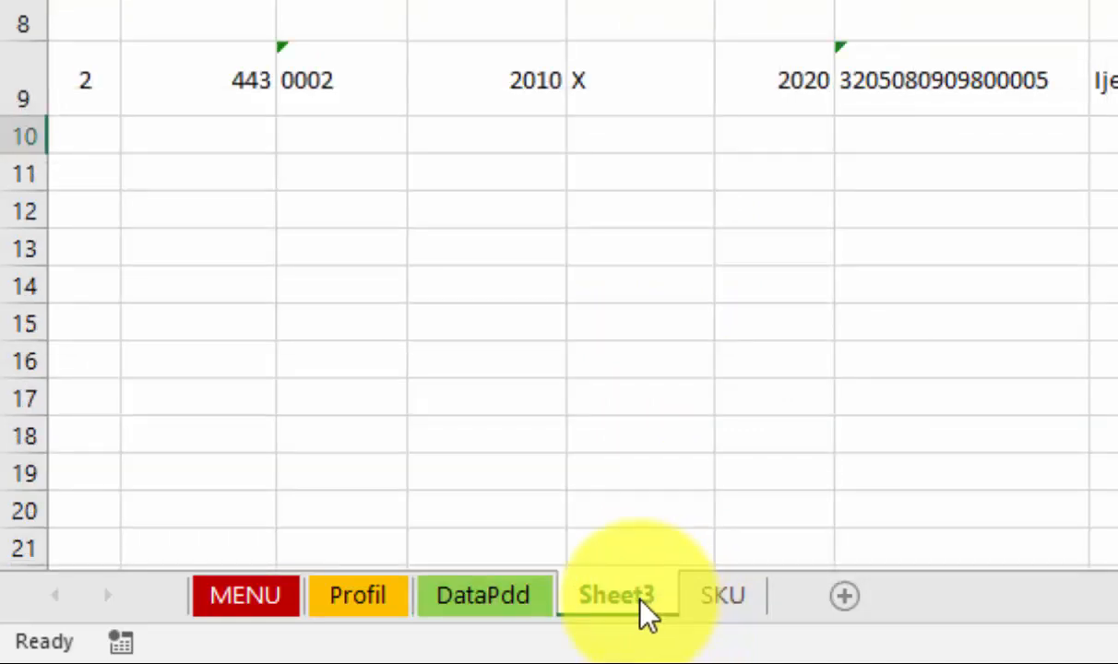
{"action": "right_click", "coordinate": [641, 599]}
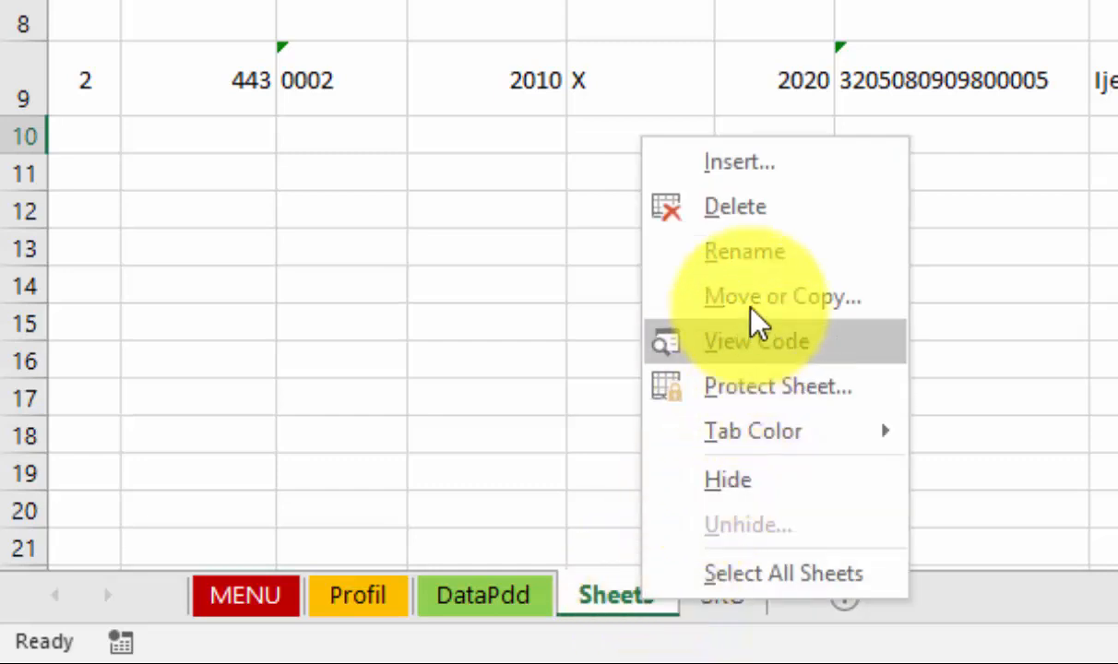
{"action": "left_click", "coordinate": [765, 264]}
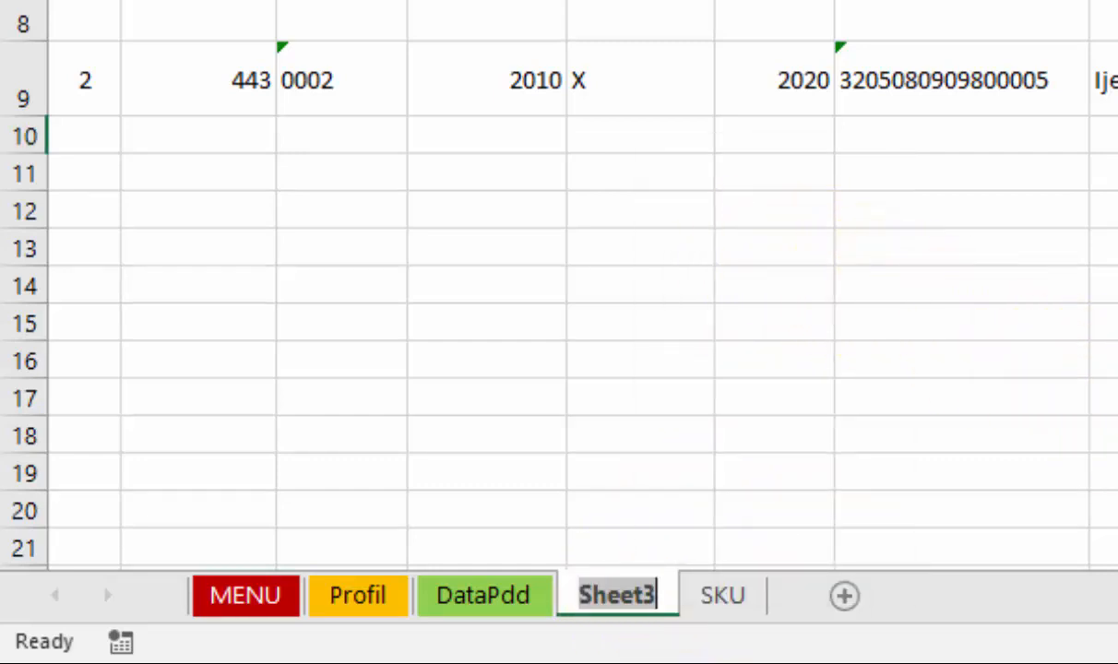
{"action": "type", "text": "Surat Keluar"}
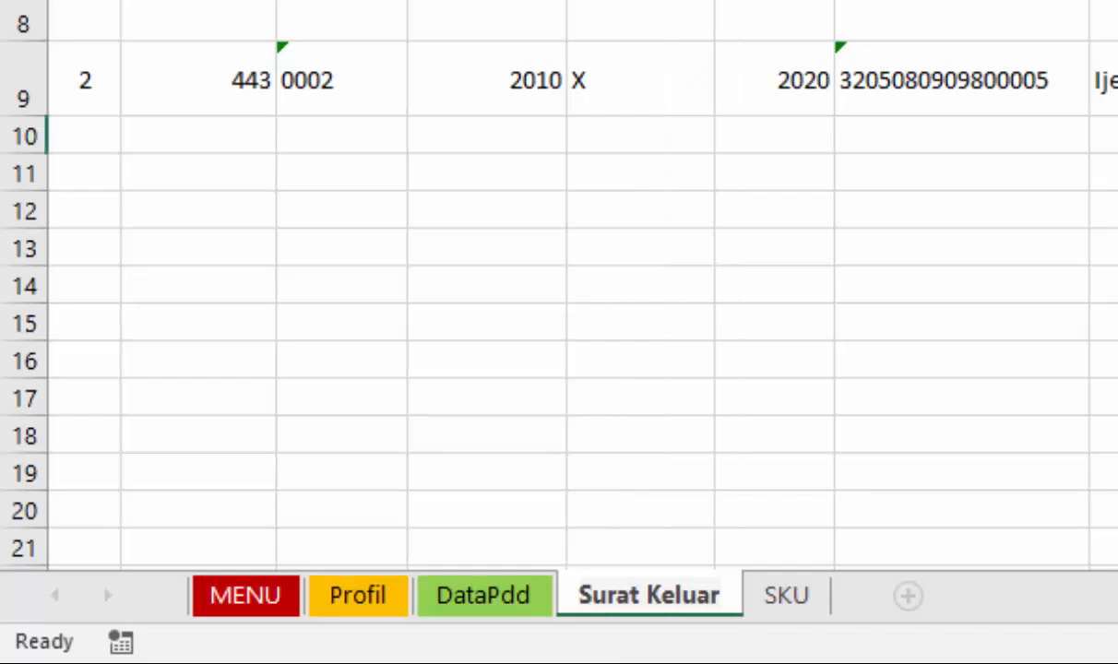
{"action": "left_click", "coordinate": [795, 600]}
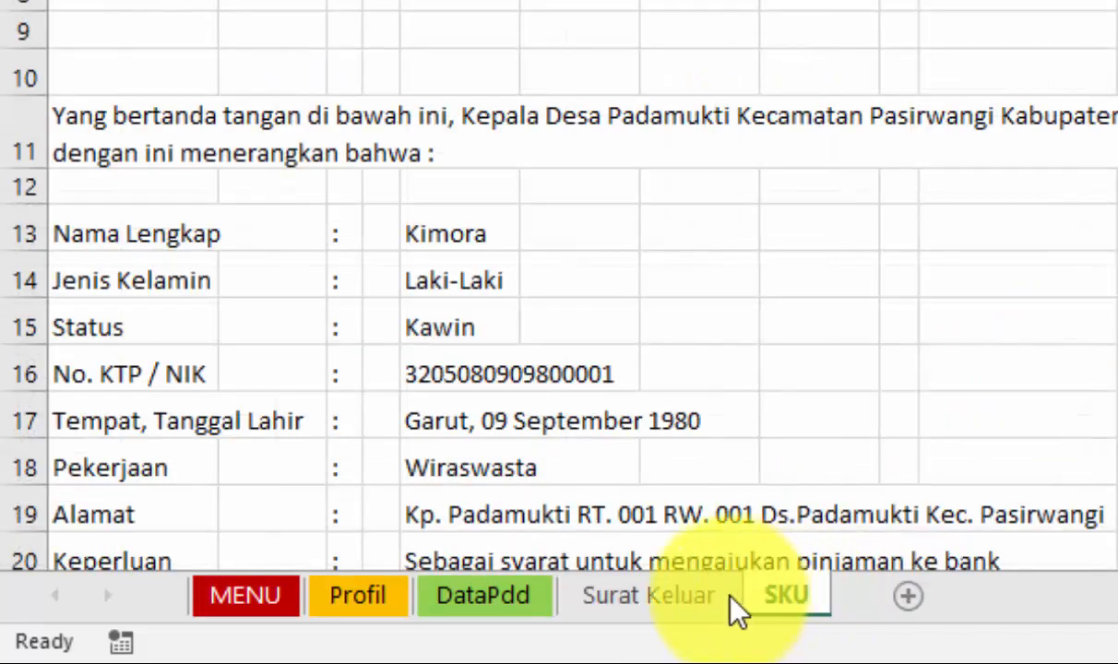
- Set the Surat Keluar sheet's tab colour to the black theme colour
{"action": "left_click", "coordinate": [661, 604]}
{"action": "right_click", "coordinate": [661, 604]}
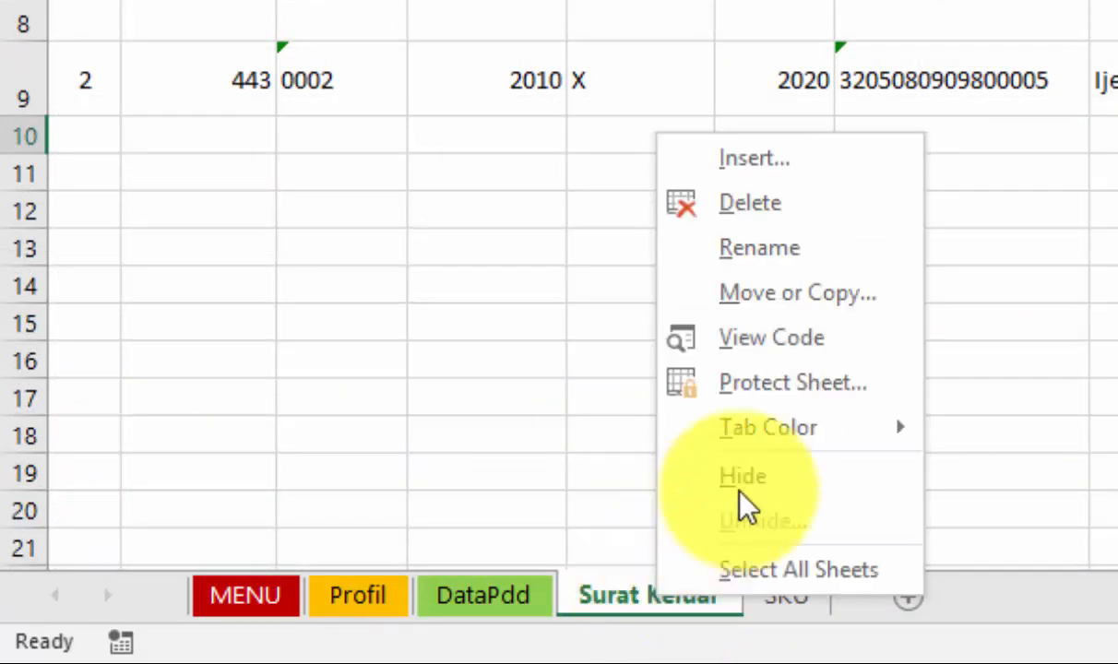
{"action": "mouse_move", "coordinate": [781, 450]}
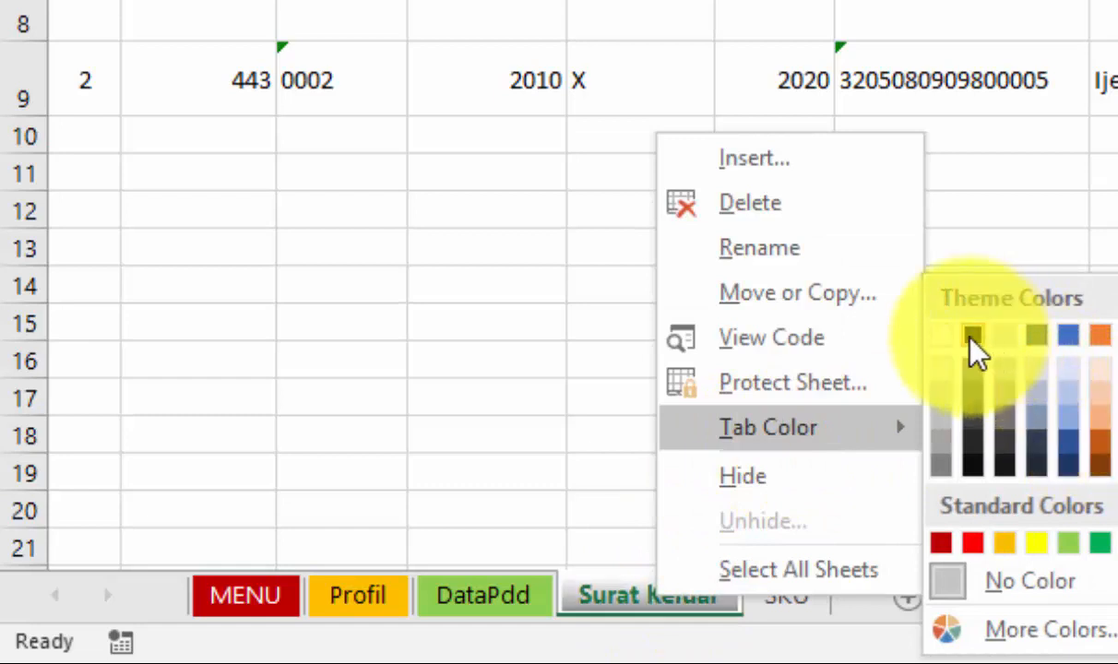
{"action": "left_click", "coordinate": [968, 349]}
{"action": "left_click", "coordinate": [758, 432]}
- Set the SKU sheet's tab colour to the standard light blue
{"action": "left_click", "coordinate": [788, 616]}
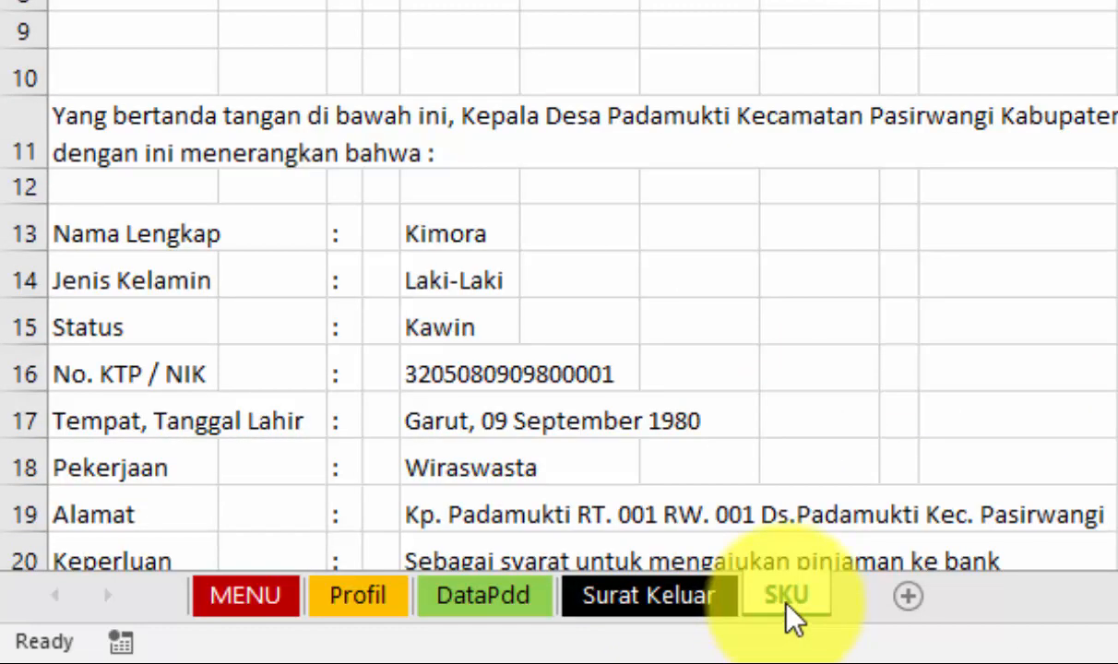
{"action": "right_click", "coordinate": [791, 616]}
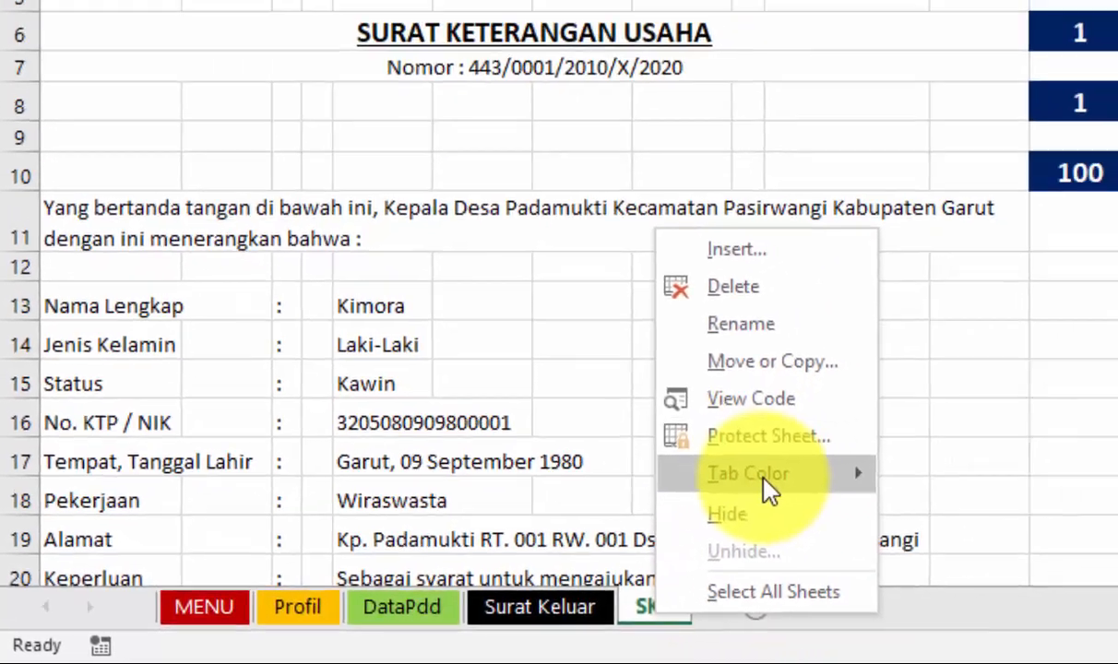
{"action": "mouse_move", "coordinate": [862, 434]}
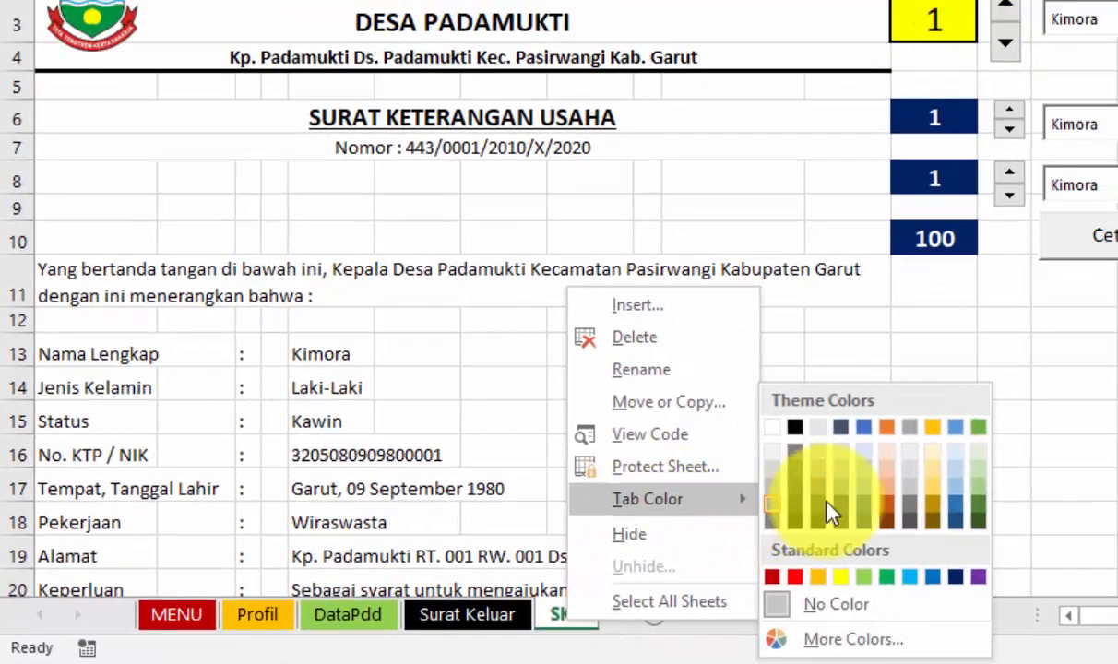
{"action": "left_click", "coordinate": [910, 579]}
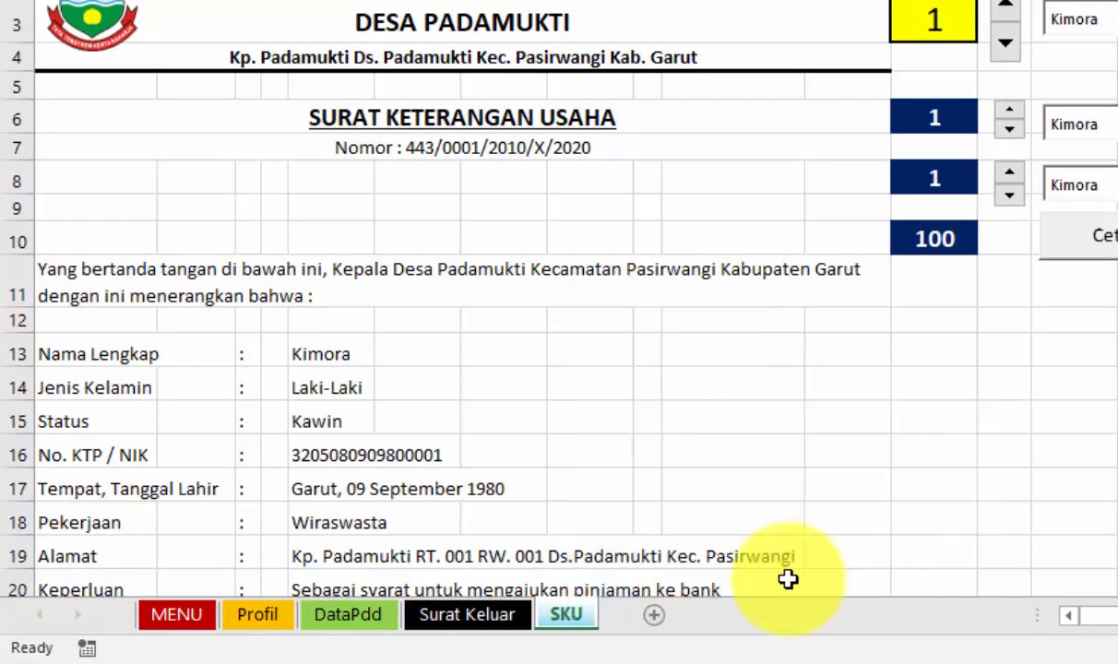
- Look through the coloured sheets and test the SKU shape's link on the MENU sheet
{"action": "left_click", "coordinate": [467, 618]}
{"action": "left_click", "coordinate": [546, 616]}
{"action": "left_click", "coordinate": [465, 617]}
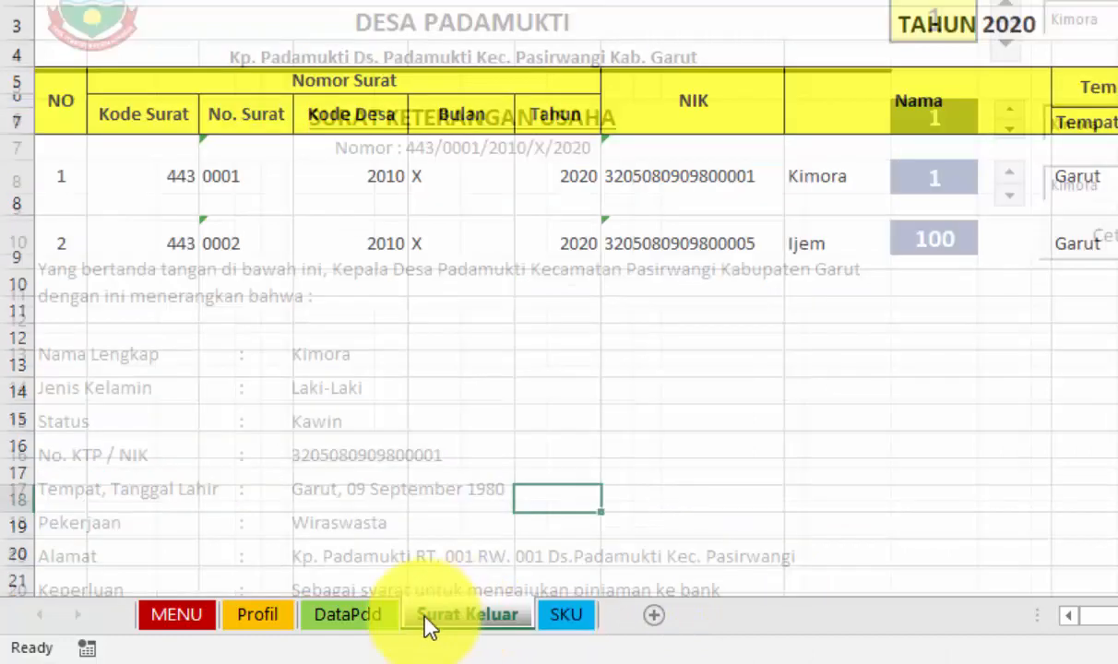
{"action": "left_click", "coordinate": [387, 617]}
{"action": "left_click", "coordinate": [469, 618]}
{"action": "left_click", "coordinate": [560, 618]}
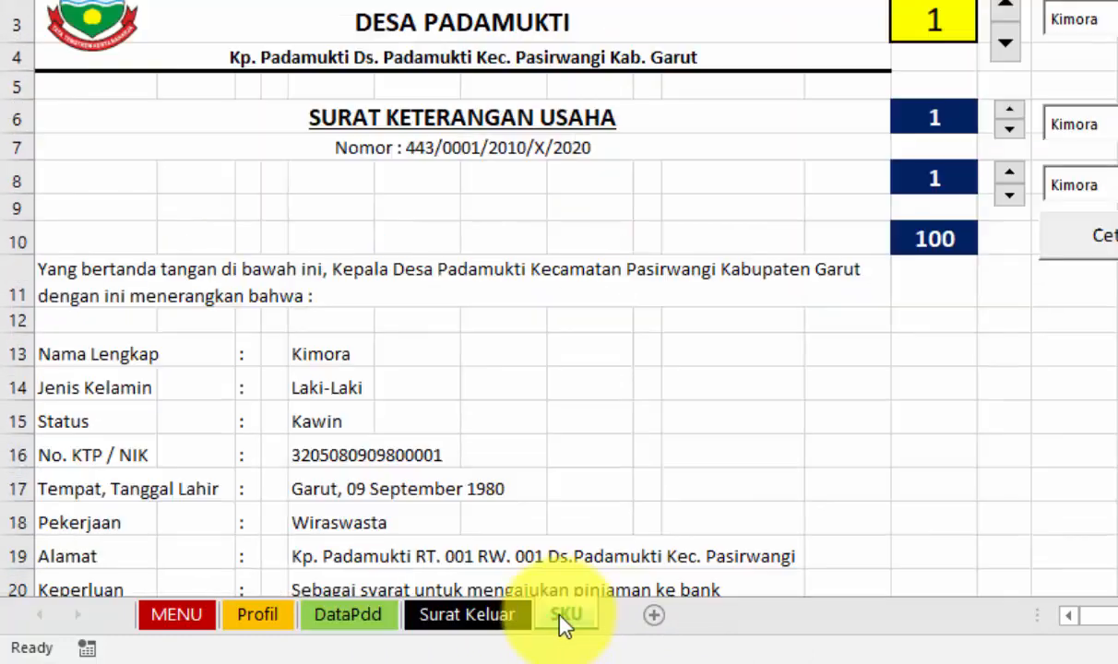
{"action": "left_click", "coordinate": [481, 618]}
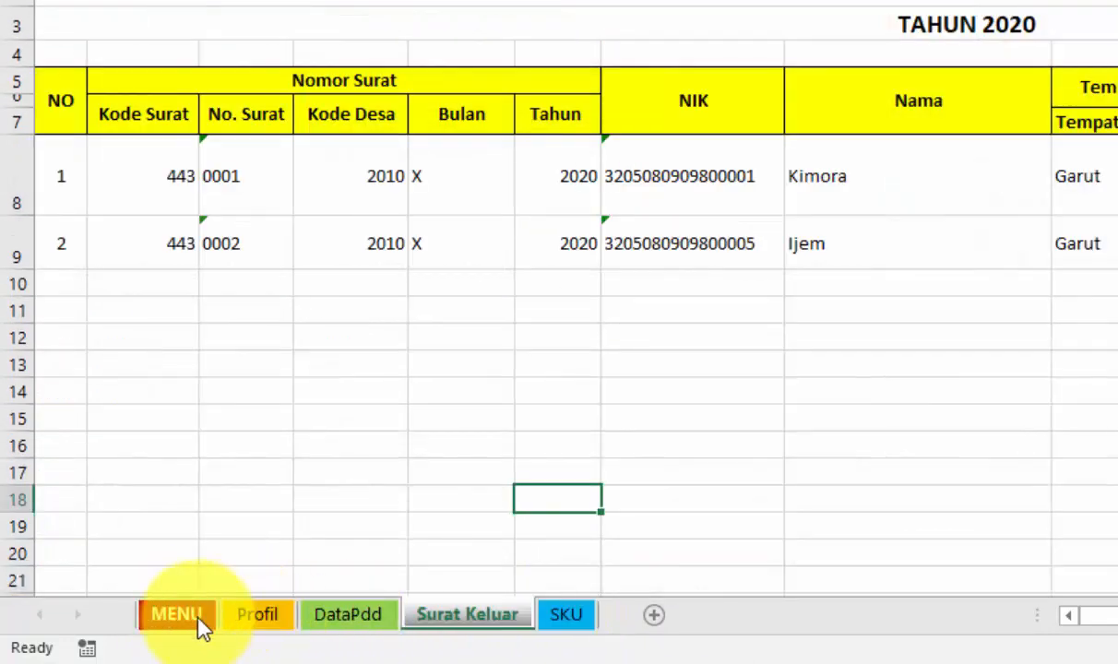
{"action": "left_click", "coordinate": [181, 616]}
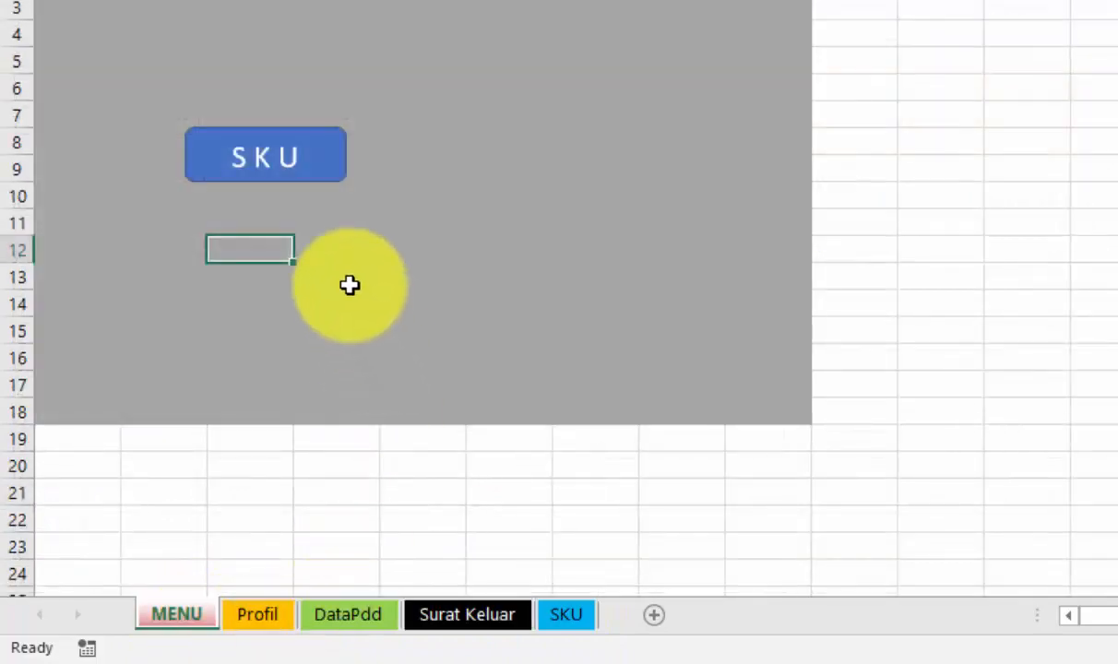
{"action": "left_click", "coordinate": [315, 183]}
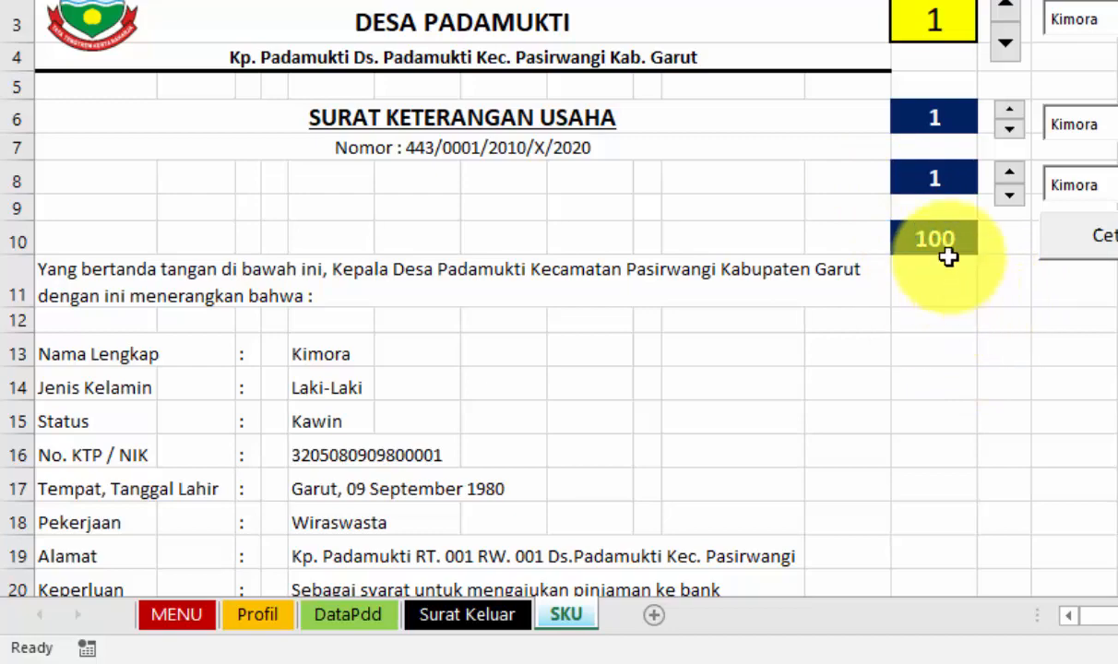
- Clear all contents and formatting from cells L6, L8 and L10 on the SKU sheet
{"action": "left_click", "coordinate": [940, 118]}
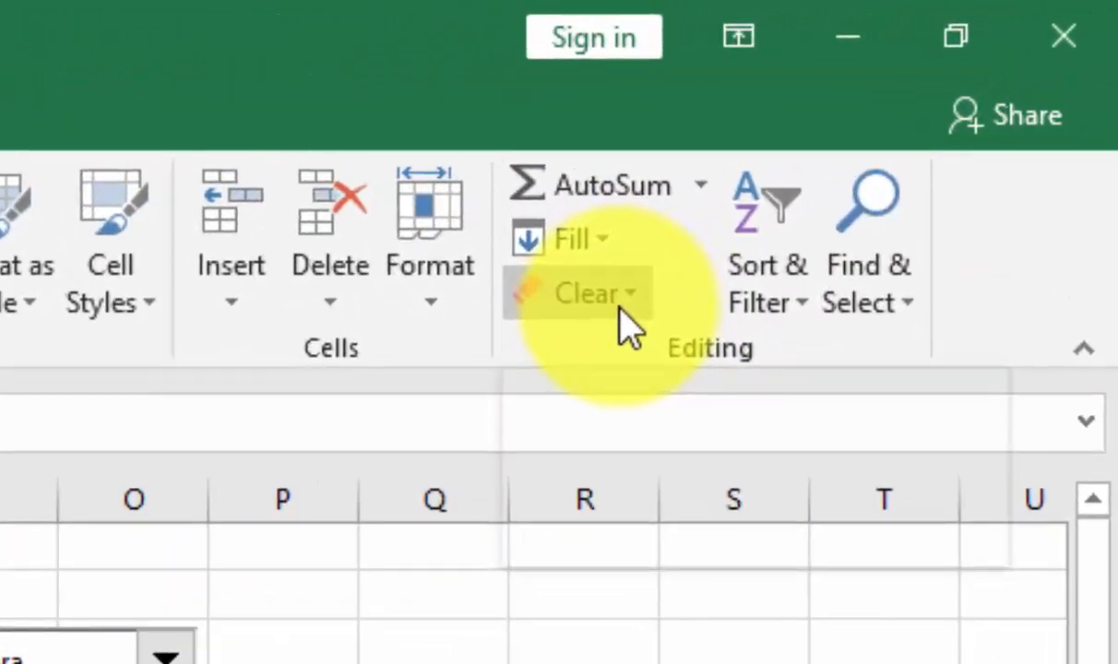
{"action": "left_click", "coordinate": [629, 324]}
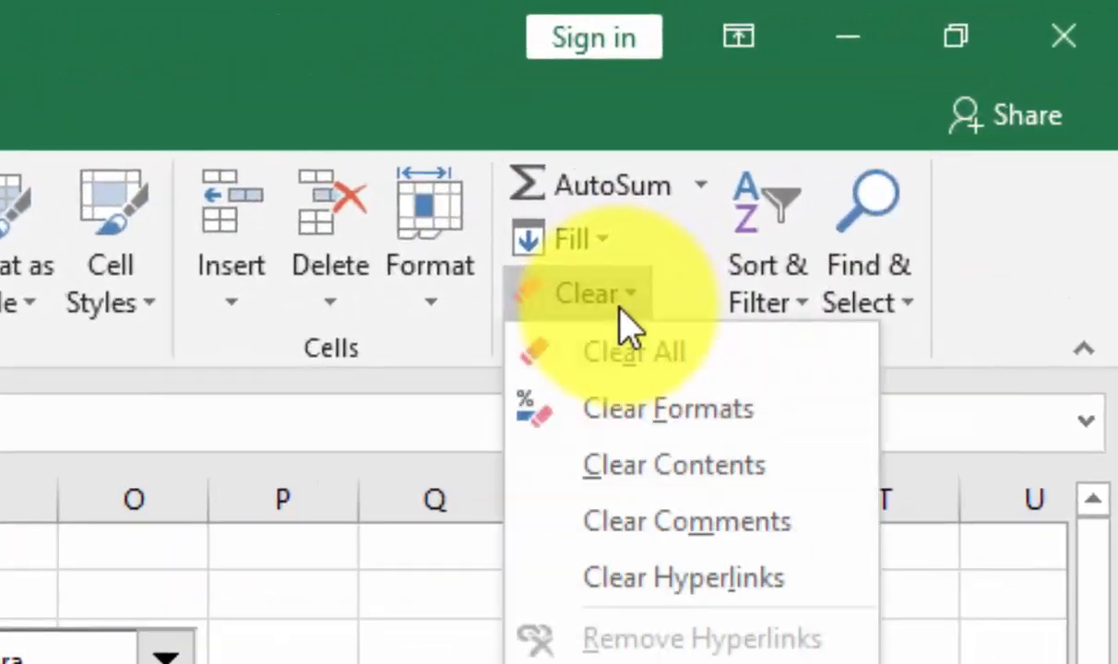
{"action": "left_click", "coordinate": [627, 378]}
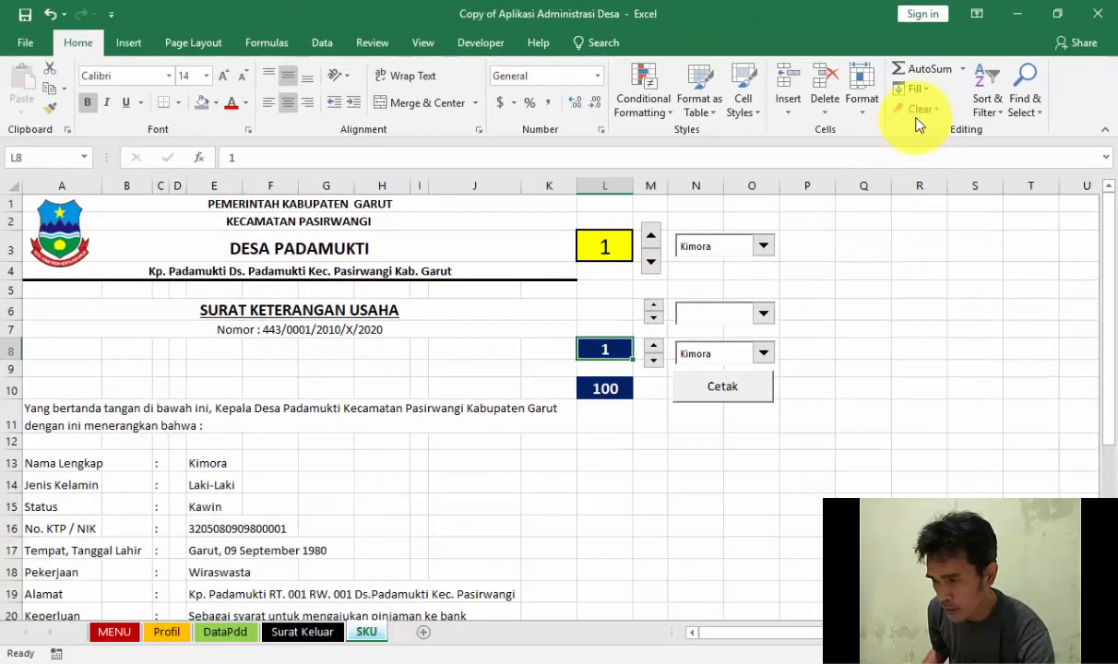
{"action": "left_click", "coordinate": [579, 305]}
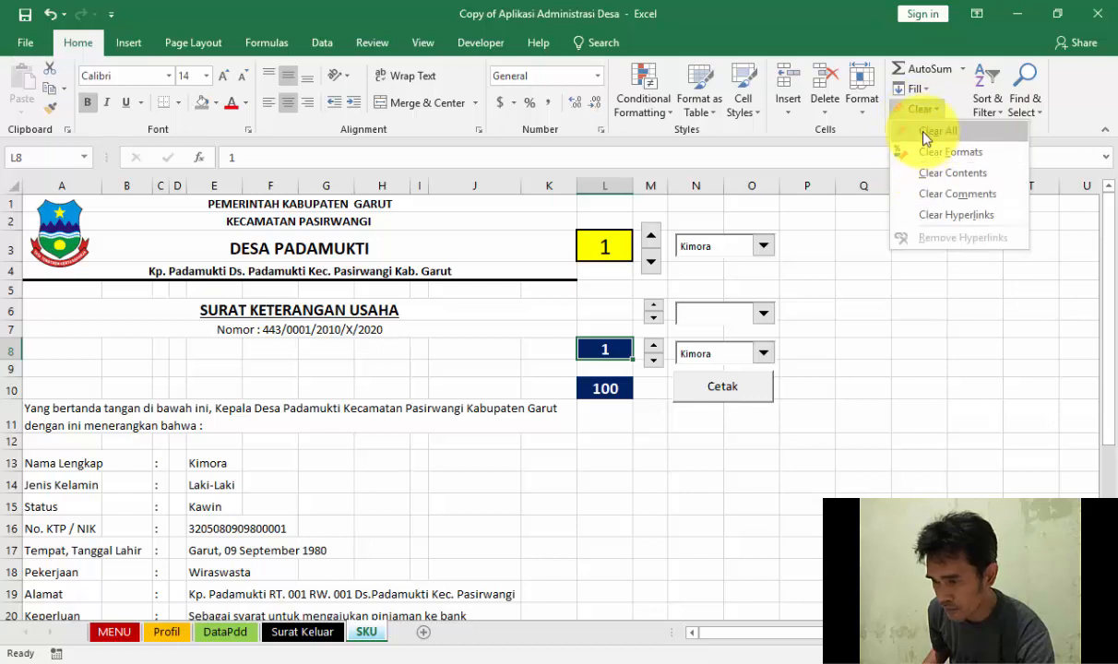
{"action": "left_click", "coordinate": [926, 135]}
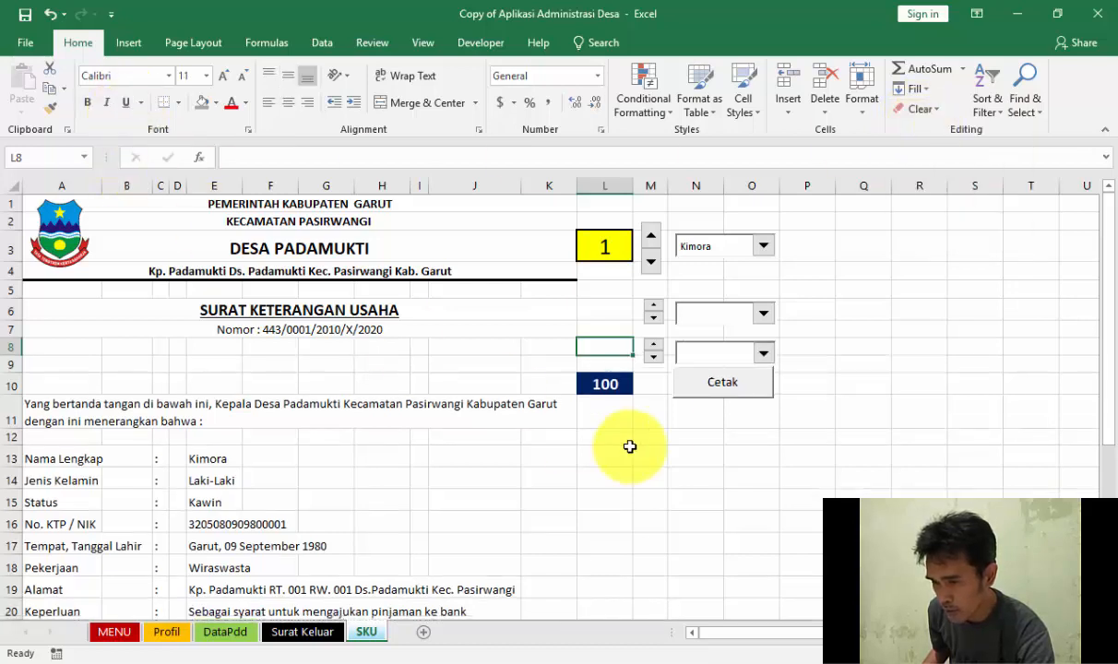
{"action": "left_click", "coordinate": [609, 386]}
{"action": "left_click", "coordinate": [913, 110]}
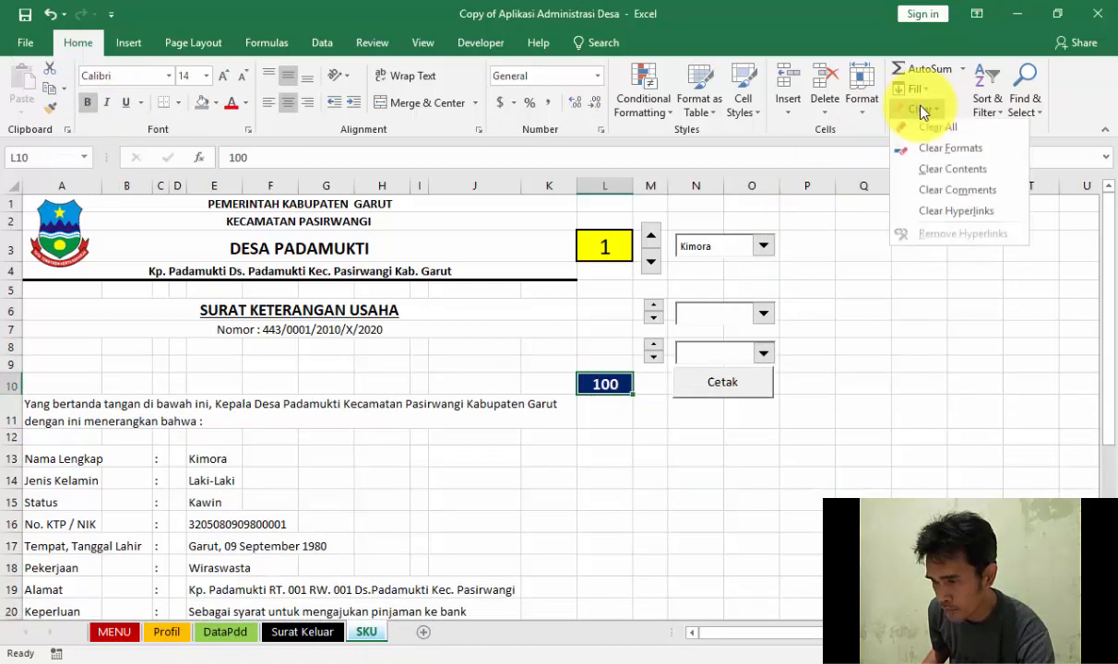
{"action": "left_click", "coordinate": [924, 132]}
{"action": "left_click", "coordinate": [692, 429]}
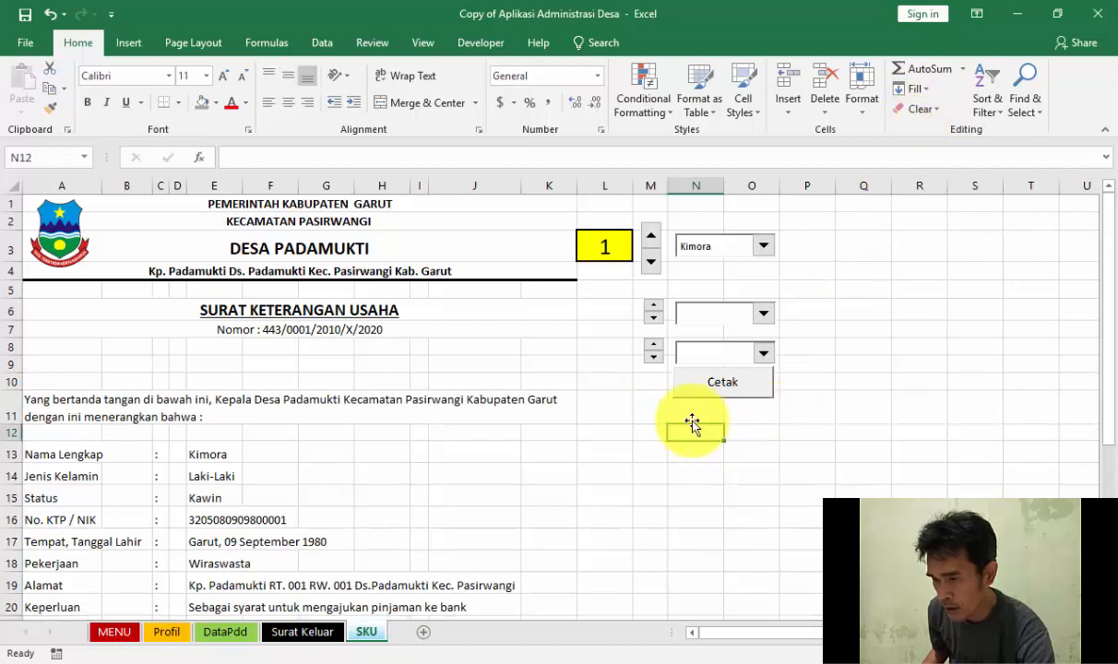
- Remove the two small spinners and the two empty drop-down lists beside rows 6 and 8
{"action": "right_click", "coordinate": [653, 314]}
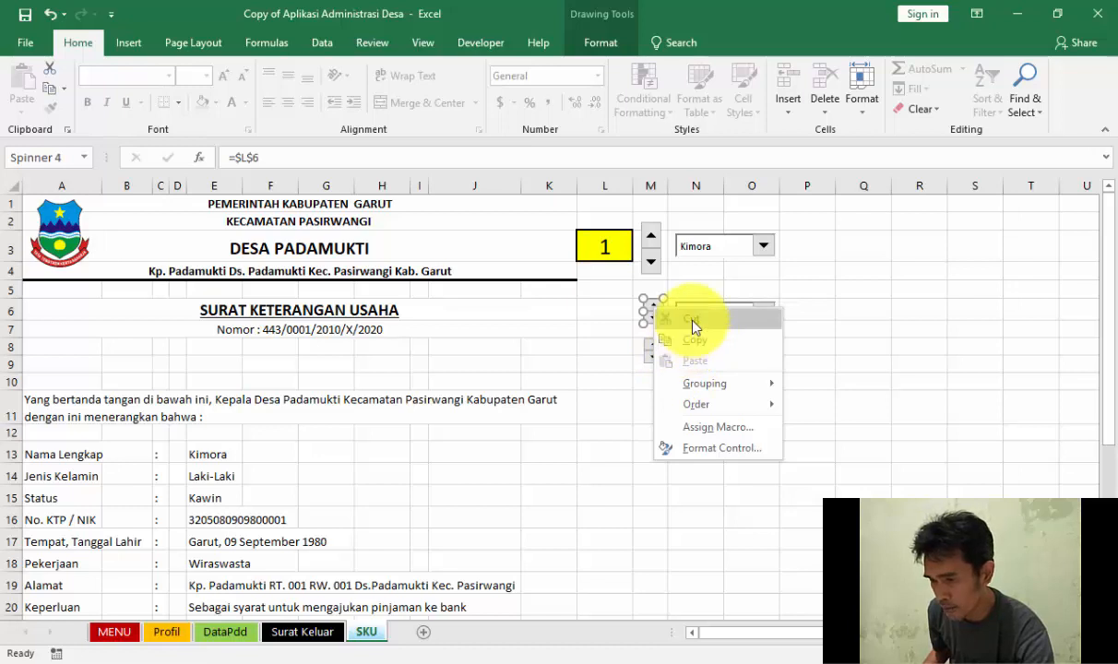
{"action": "key", "text": "Escape"}
{"action": "key", "text": "Escape"}
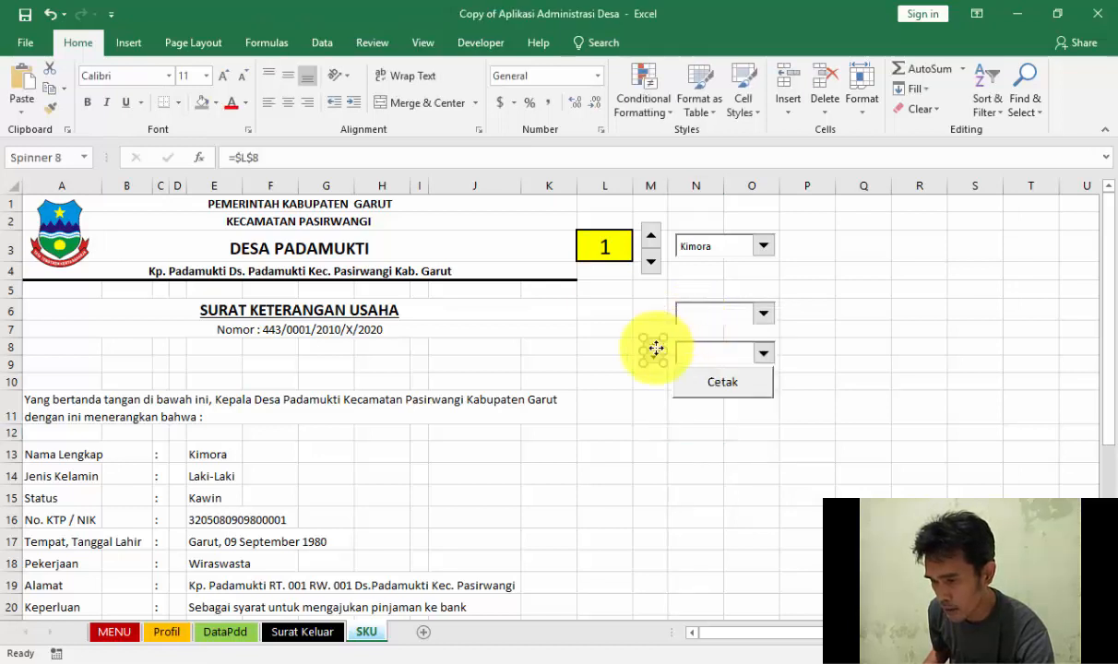
{"action": "right_click", "coordinate": [655, 348]}
{"action": "left_click", "coordinate": [671, 361]}
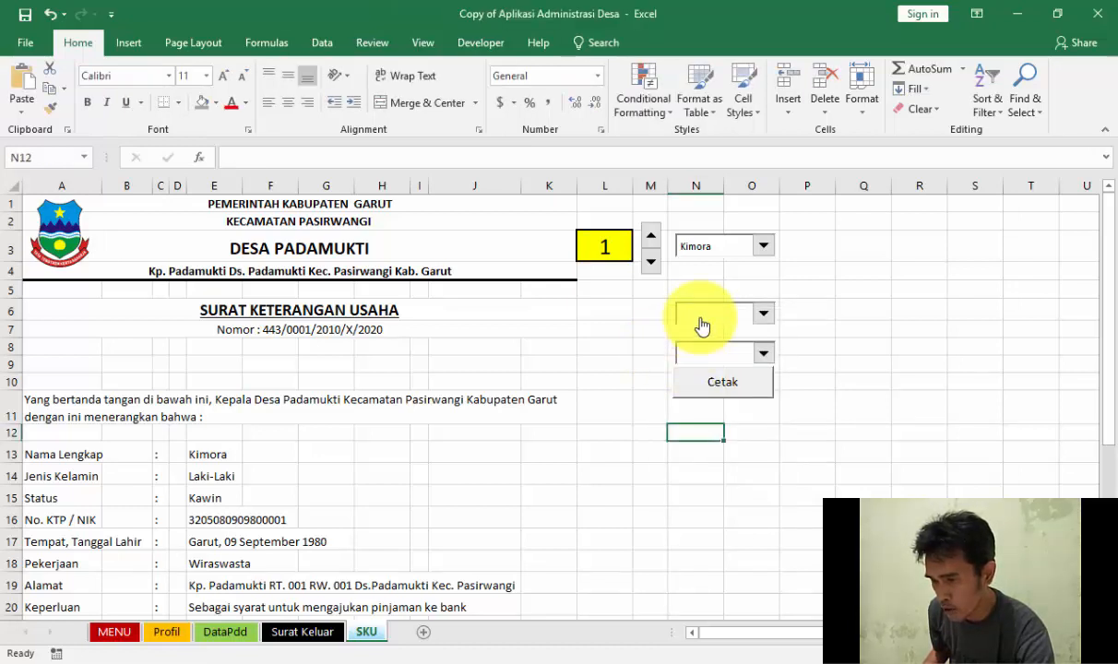
{"action": "right_click", "coordinate": [701, 326]}
{"action": "left_click", "coordinate": [718, 333]}
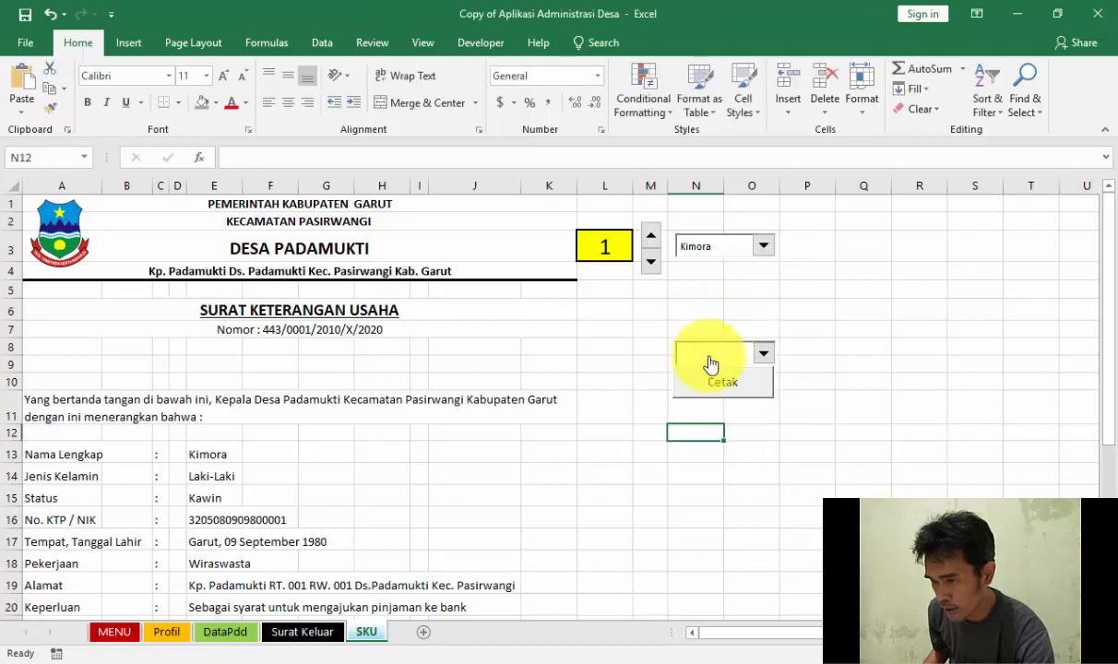
{"action": "right_click", "coordinate": [710, 360]}
{"action": "left_click", "coordinate": [724, 373]}
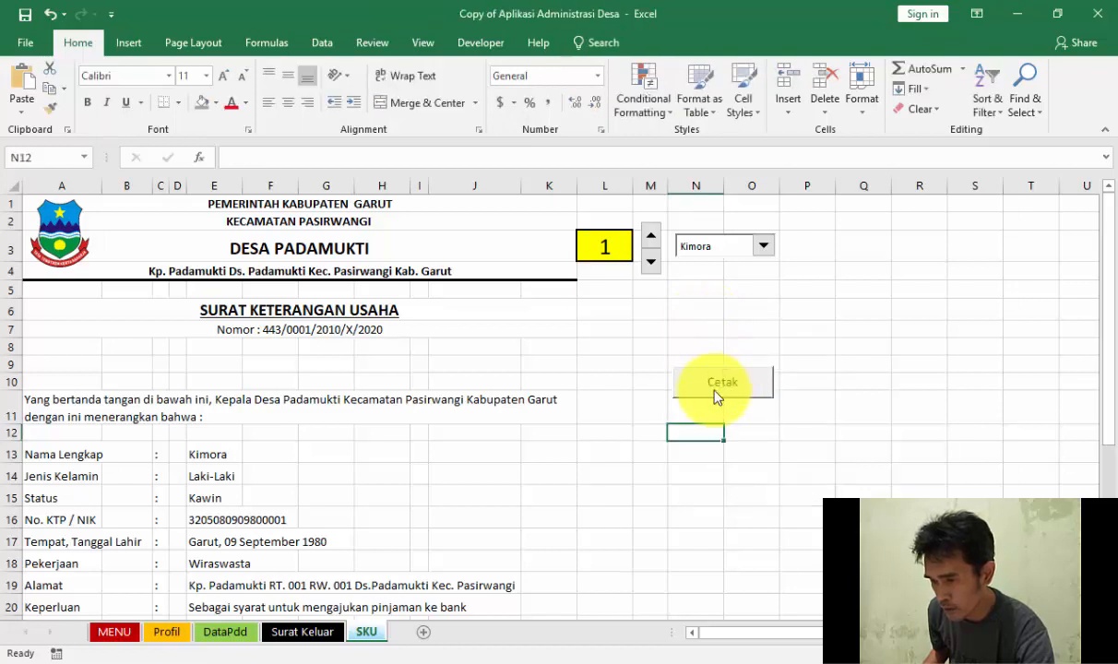
- Turn on Design Mode and delete the Cetak command button from the SKU sheet
{"action": "left_click", "coordinate": [681, 376]}
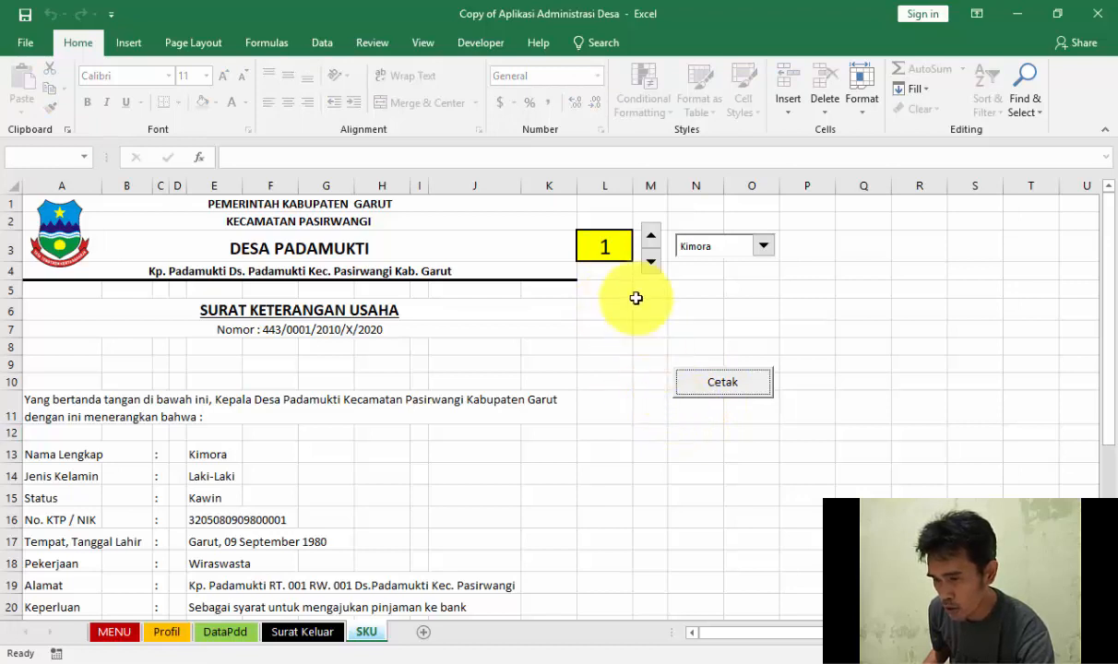
{"action": "left_click", "coordinate": [483, 46]}
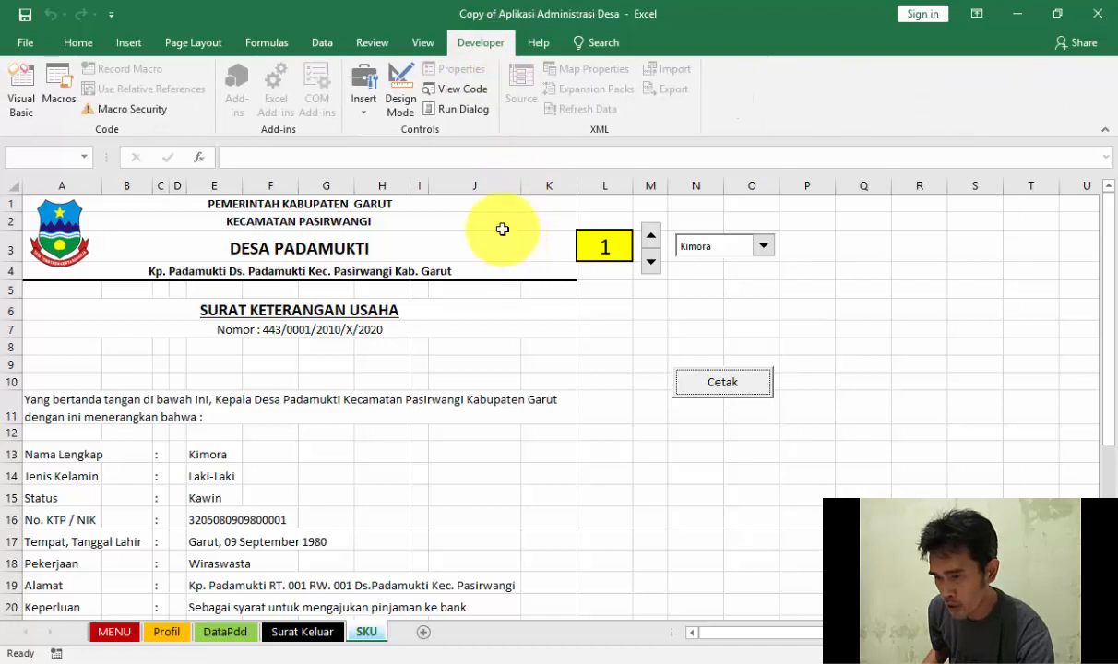
{"action": "left_click", "coordinate": [407, 103]}
{"action": "left_click", "coordinate": [726, 392]}
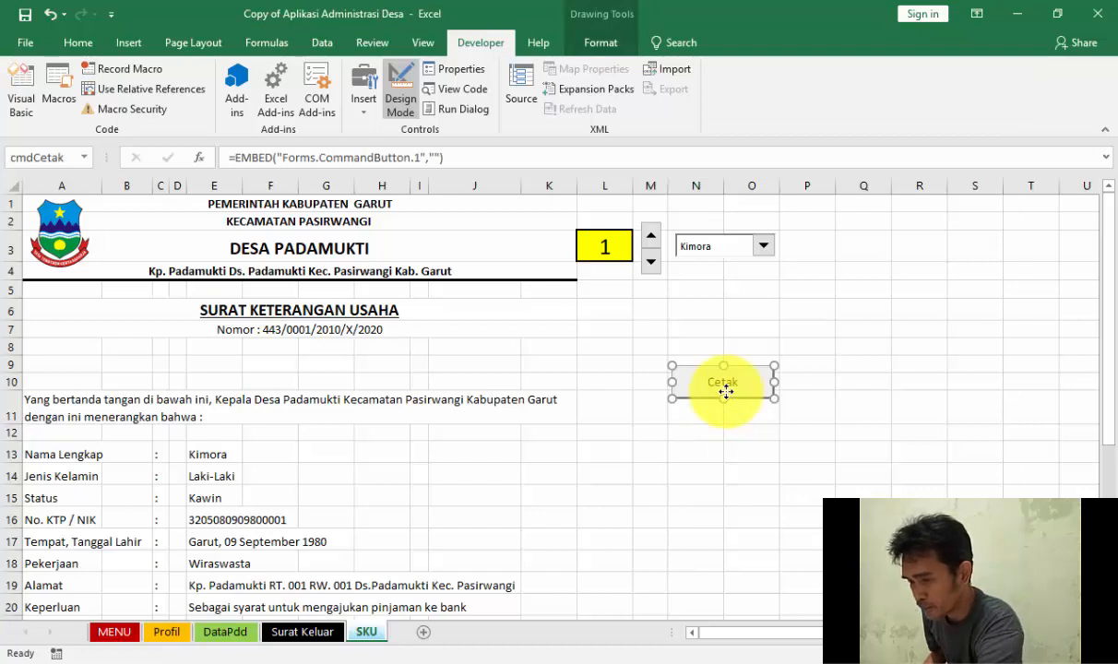
{"action": "key", "text": "Delete"}
{"action": "left_click", "coordinate": [645, 393]}
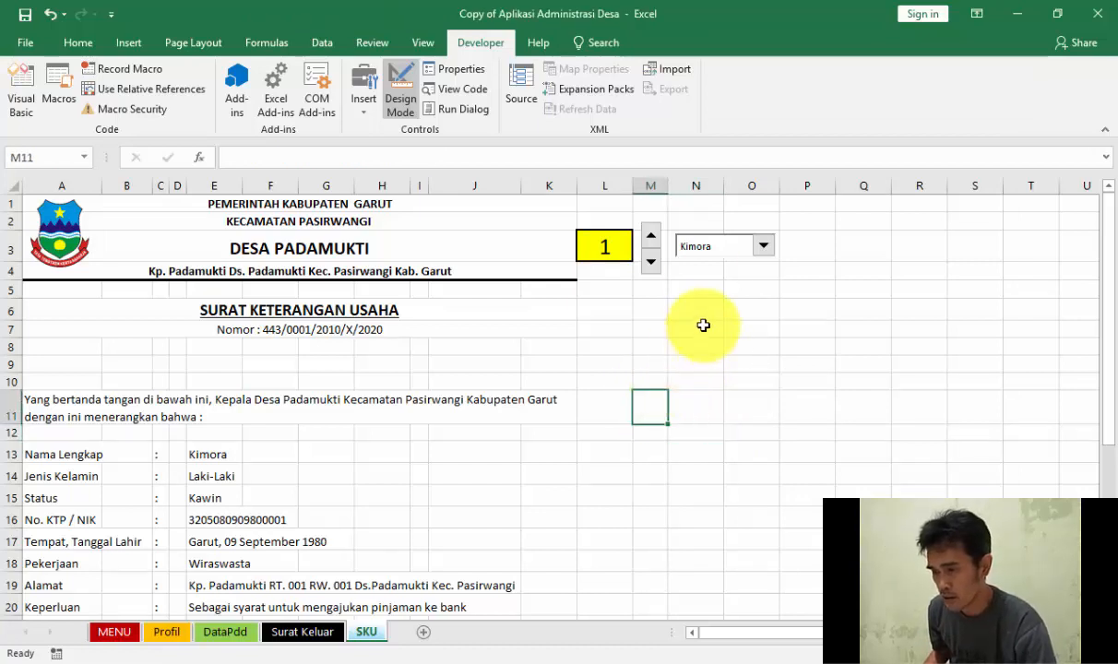
- Delete the name drop-down list linked to cell L3
{"action": "right_click", "coordinate": [704, 261]}
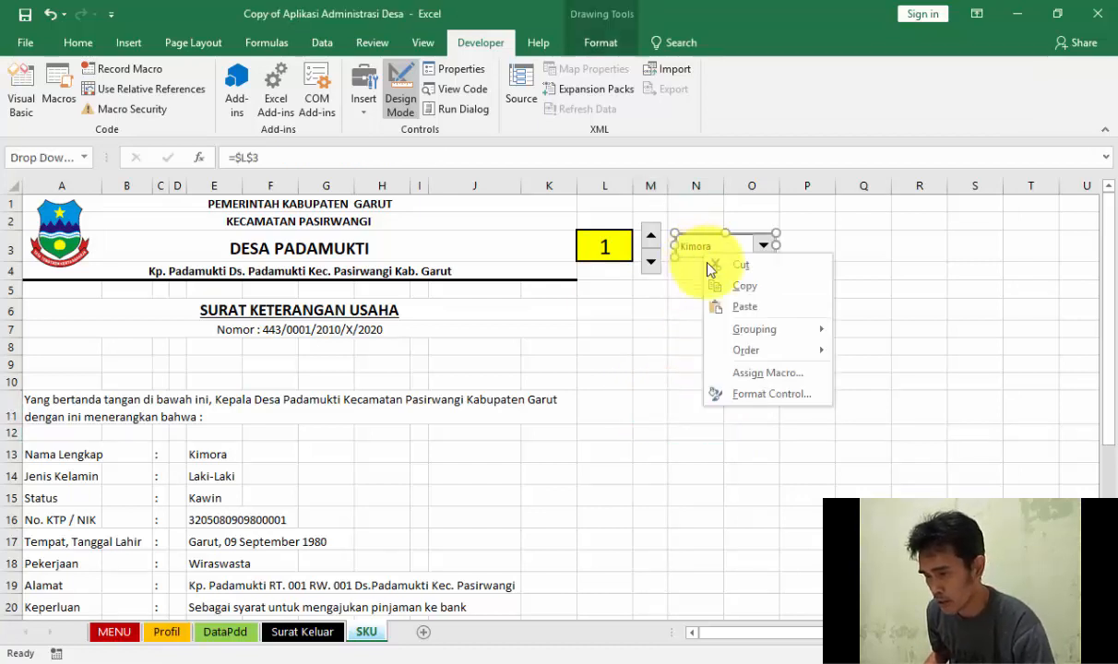
{"action": "key", "text": "Escape"}
{"action": "key", "text": "Delete"}
{"action": "left_click", "coordinate": [673, 363]}
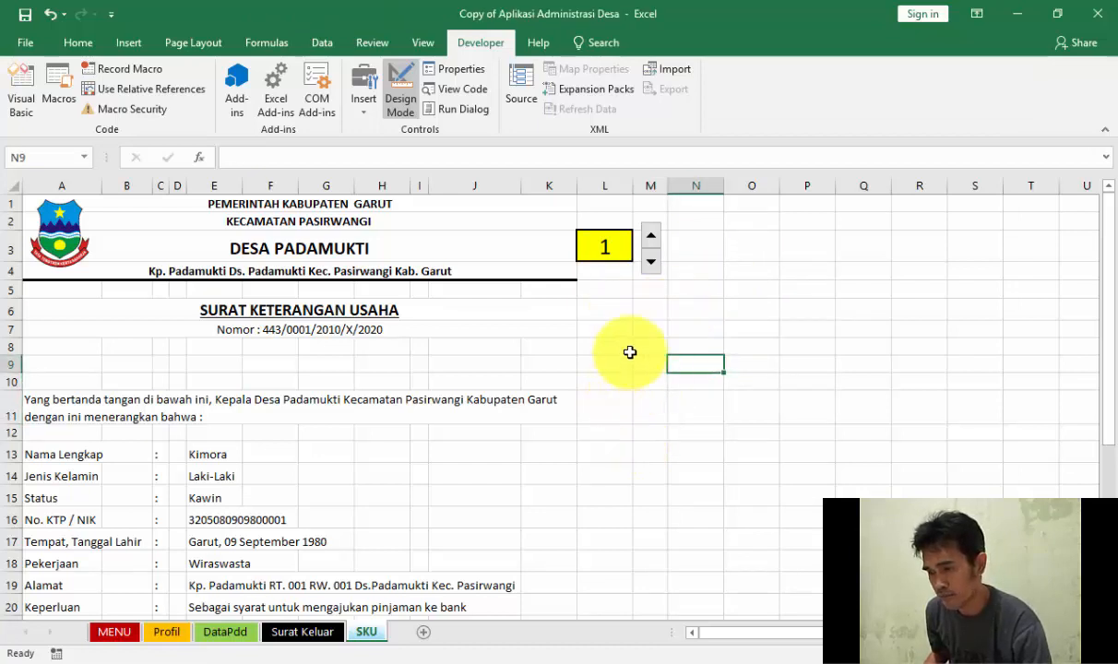
{"action": "left_click", "coordinate": [628, 347]}
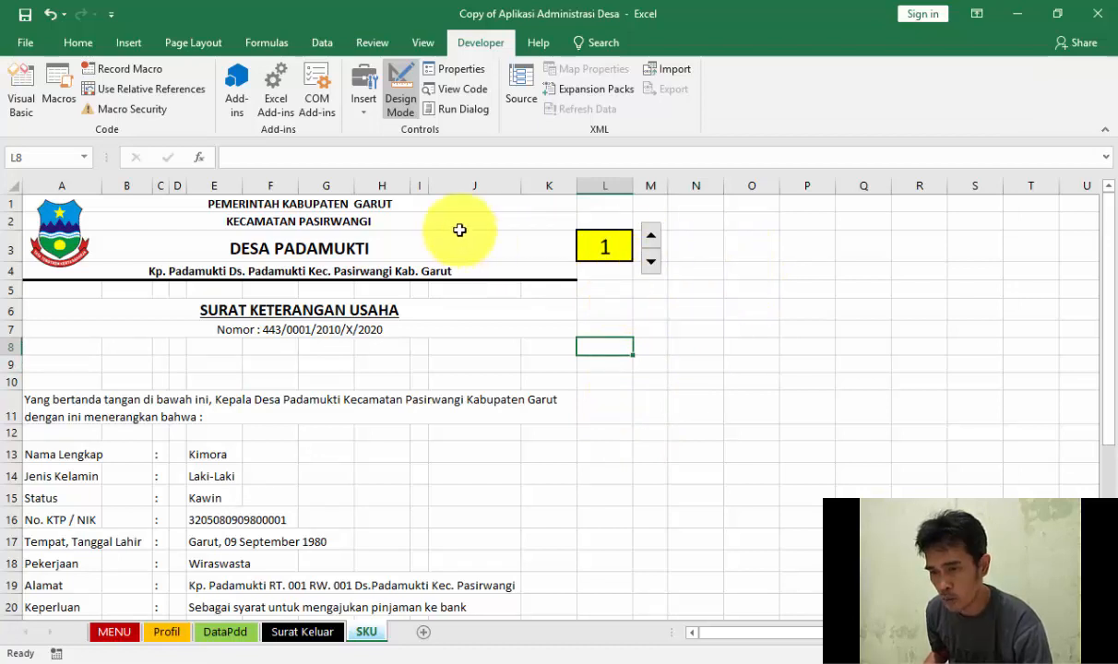
- Draw a rounded rectangle of about 0.3" by 0.78" across columns O and P near row 3 of the SKU sheet
{"action": "left_click", "coordinate": [137, 43]}
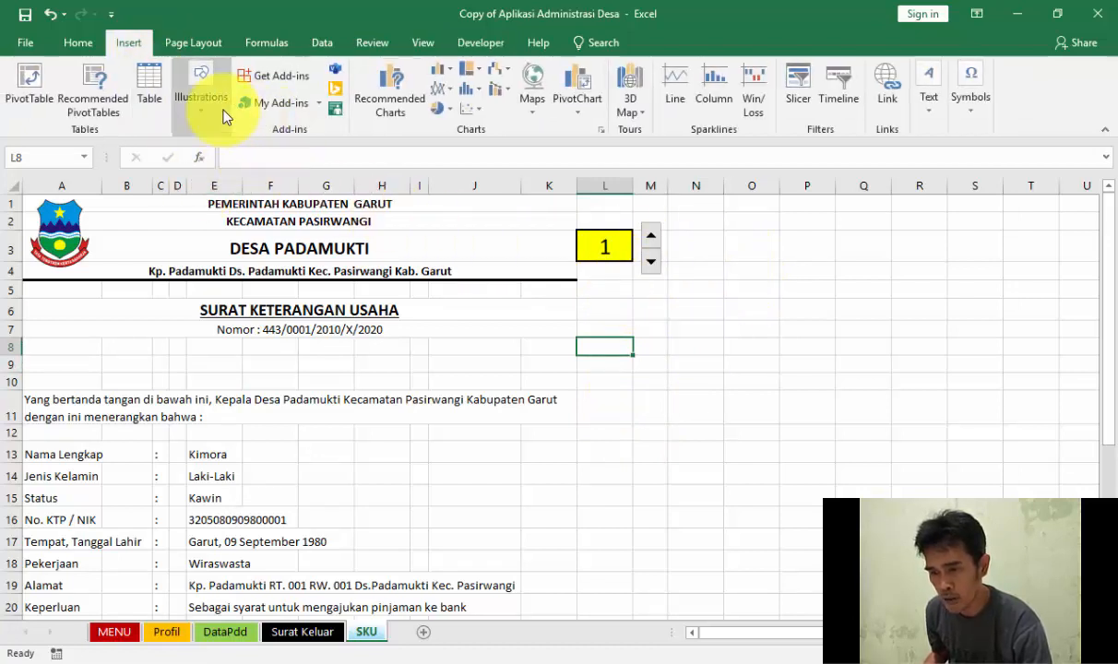
{"action": "left_click", "coordinate": [202, 97]}
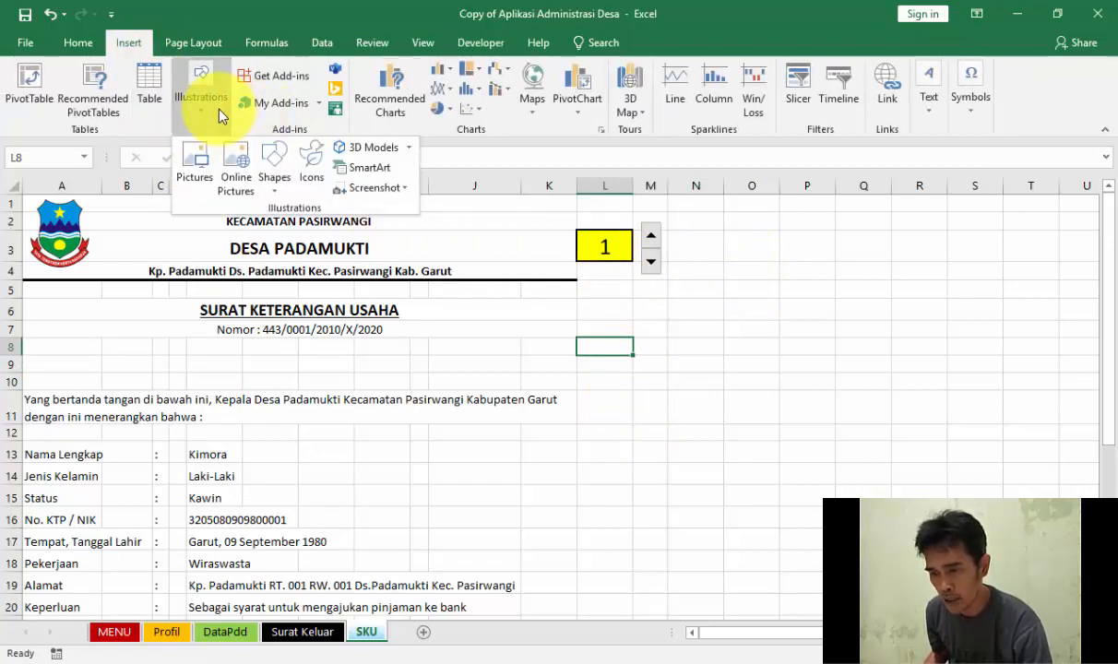
{"action": "left_click", "coordinate": [273, 184]}
{"action": "left_click", "coordinate": [355, 231]}
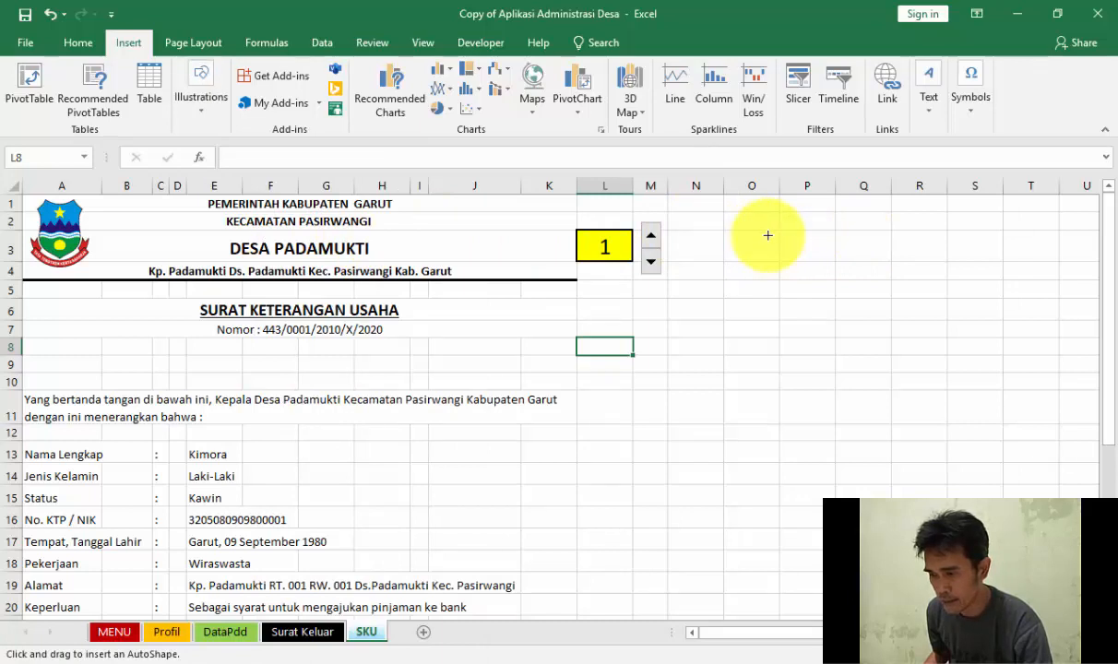
{"action": "mouse_move", "coordinate": [767, 236]}
{"action": "left_mouse_down"}
{"action": "mouse_move", "coordinate": [823, 264]}
{"action": "mouse_move", "coordinate": [833, 256]}
{"action": "left_mouse_up"}
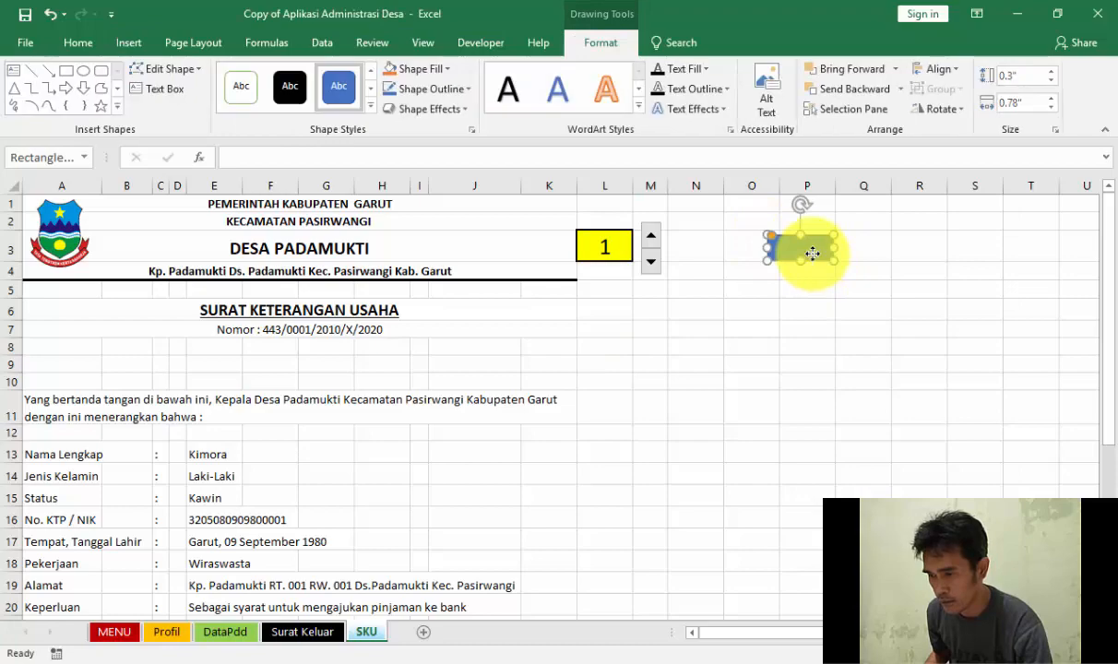
- Label the new rounded rectangle BACK
{"action": "right_click", "coordinate": [812, 252]}
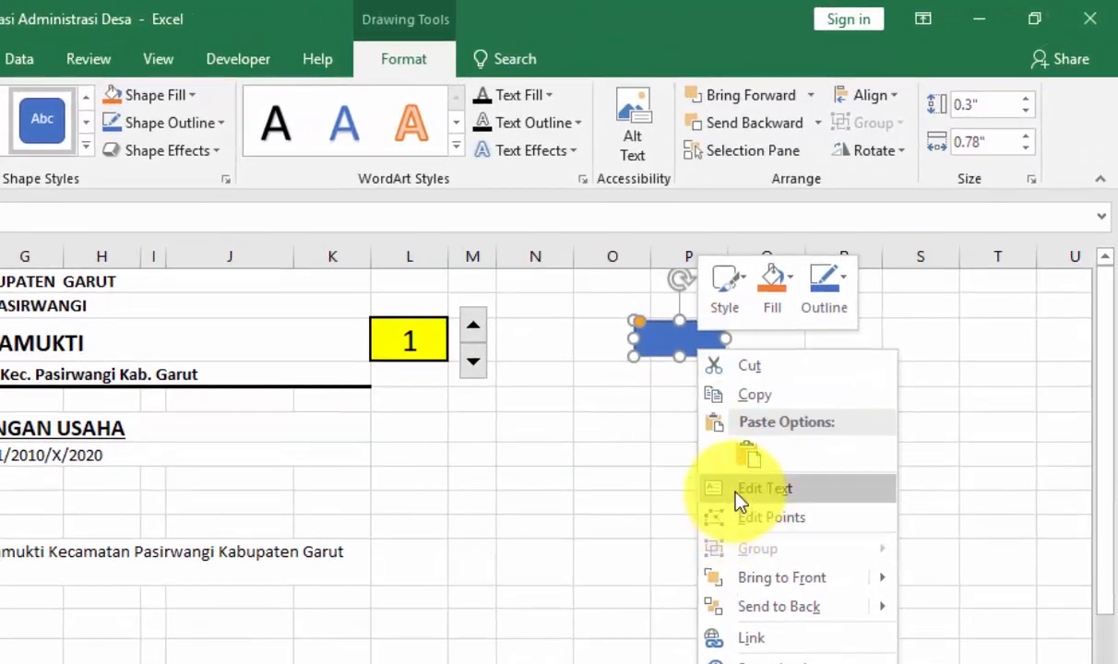
{"action": "left_click", "coordinate": [738, 501]}
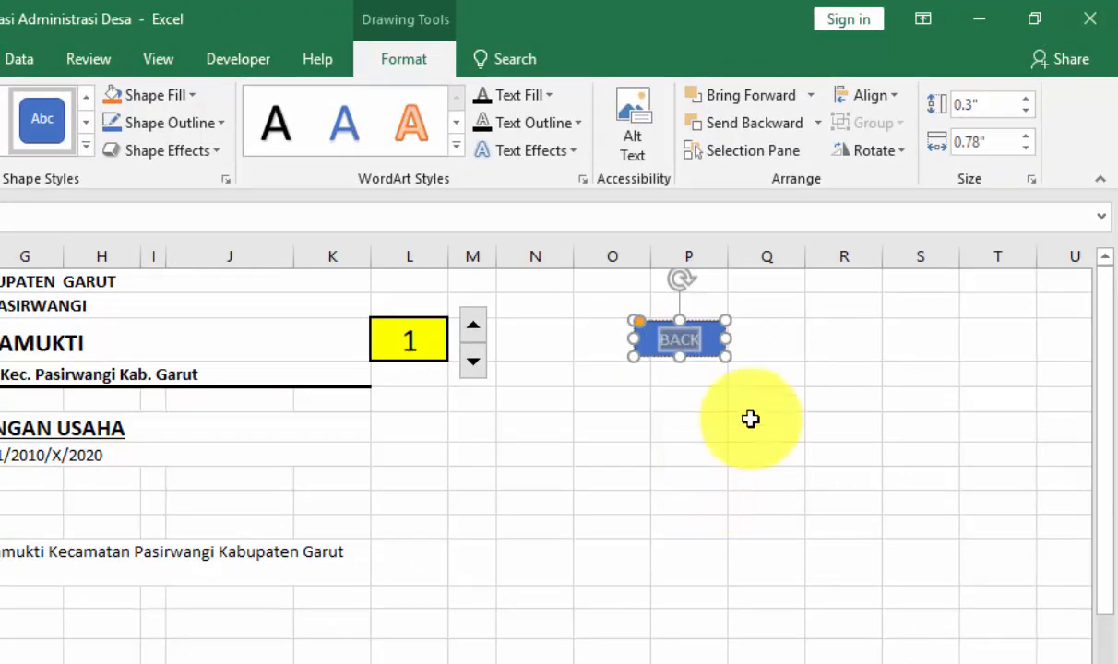
{"action": "left_click", "coordinate": [705, 446]}
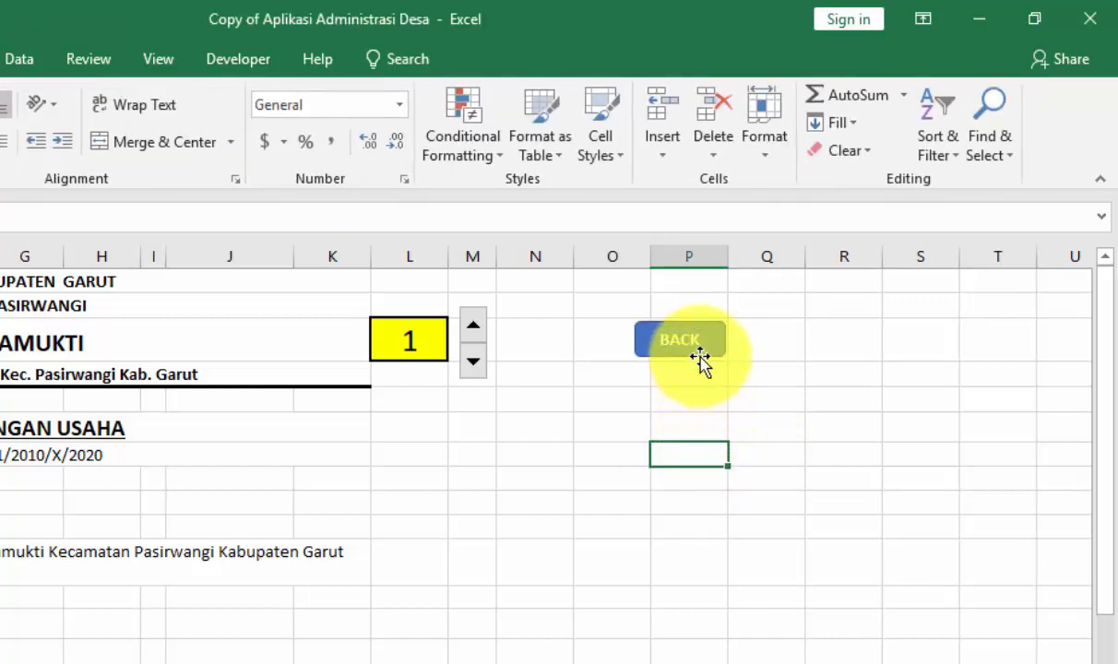
- Link the BACK shape to cell A1 of the MENU sheet in this document
{"action": "right_click", "coordinate": [701, 361]}
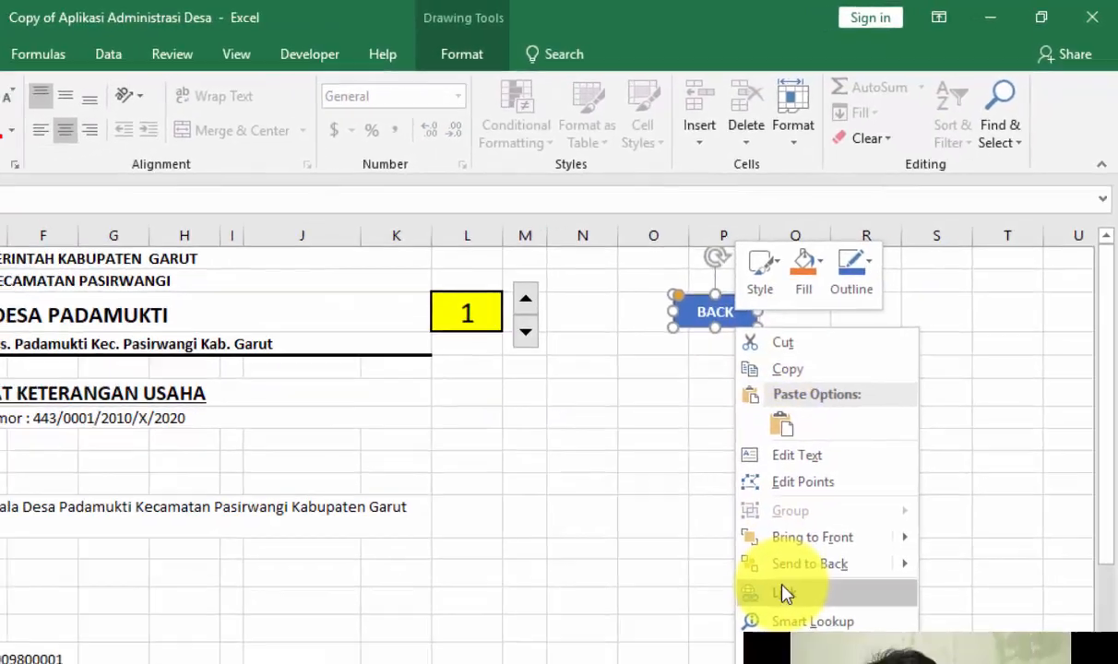
{"action": "left_click", "coordinate": [762, 635]}
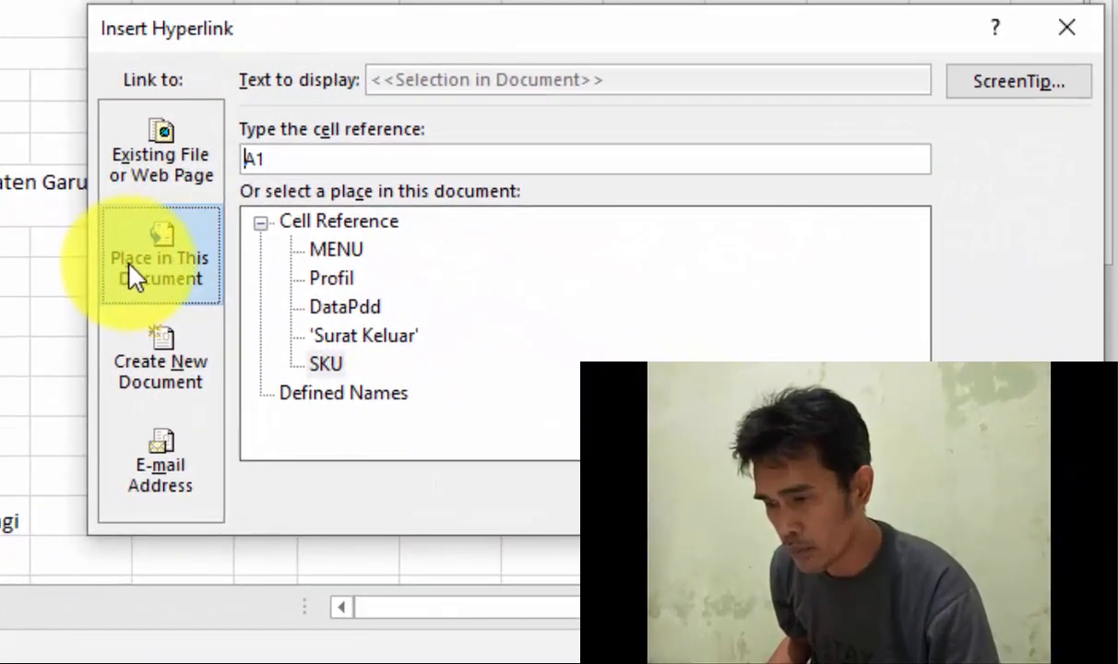
{"action": "left_click", "coordinate": [146, 267]}
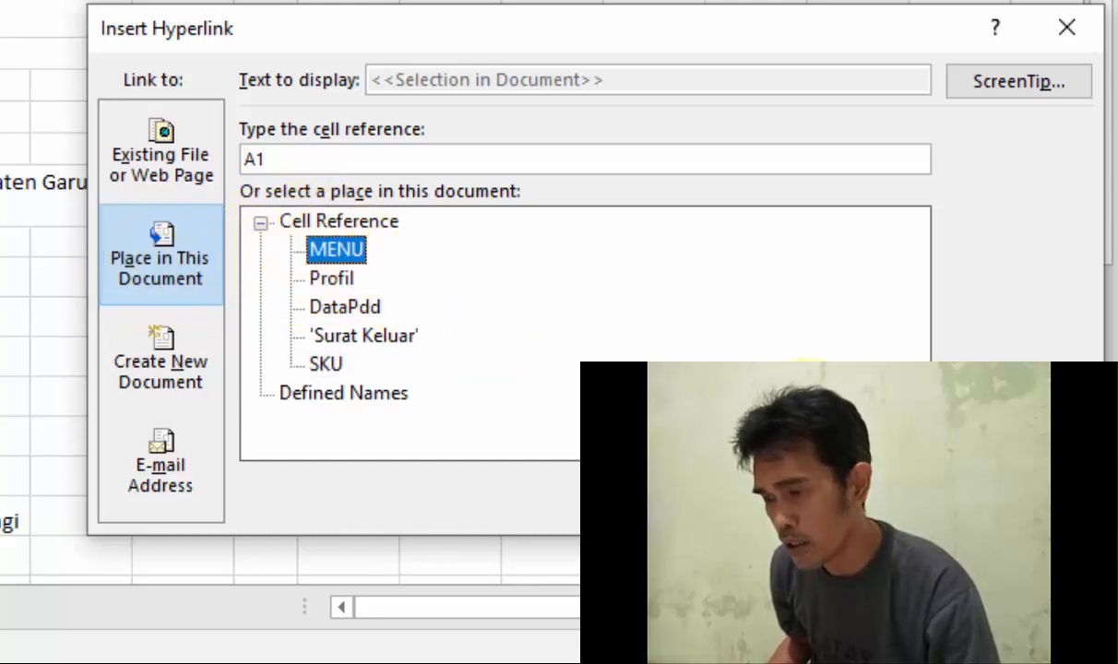
{"action": "key", "text": "Return"}
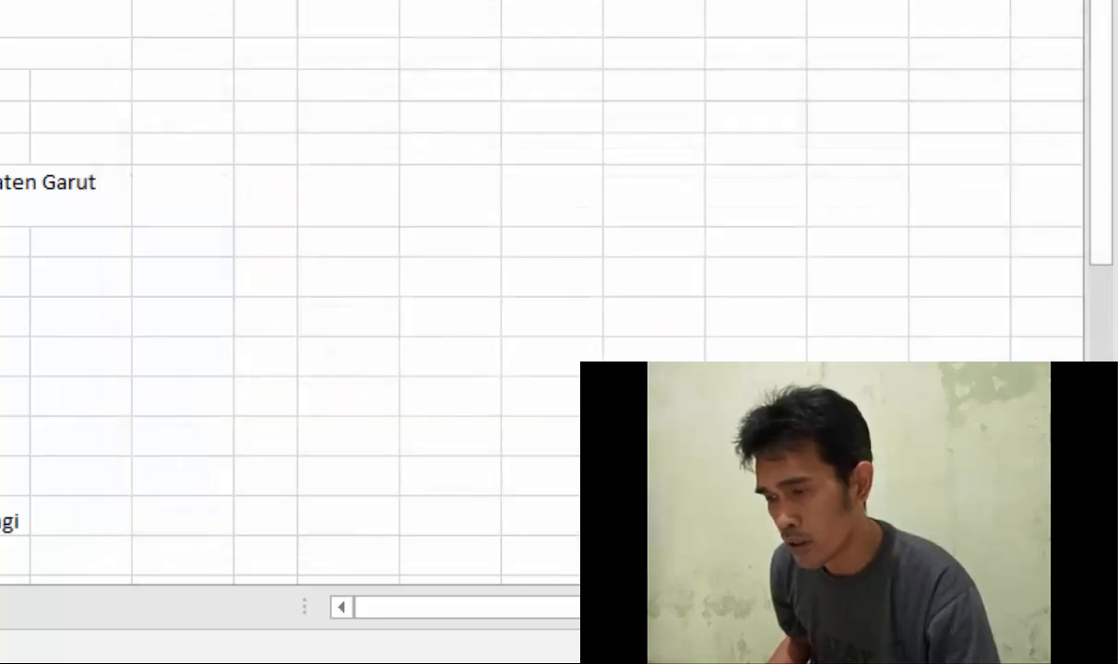
- Test the BACK link, and return to the letter sheet through the SKU button on the MENU sheet
{"action": "left_click", "coordinate": [591, 180]}
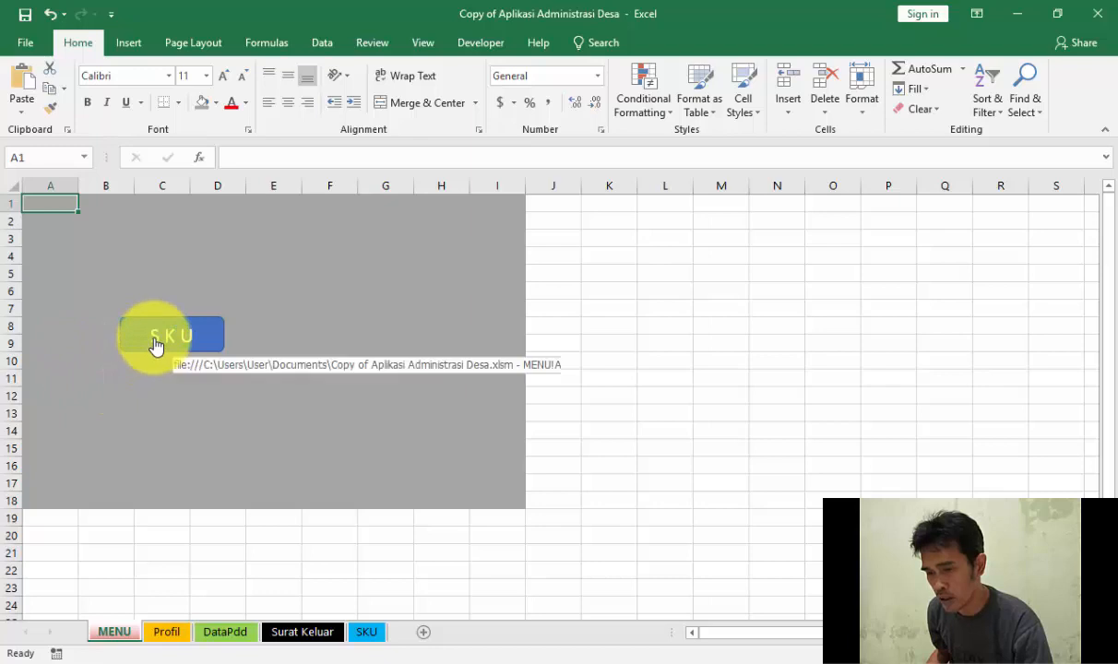
{"action": "left_click", "coordinate": [155, 344]}
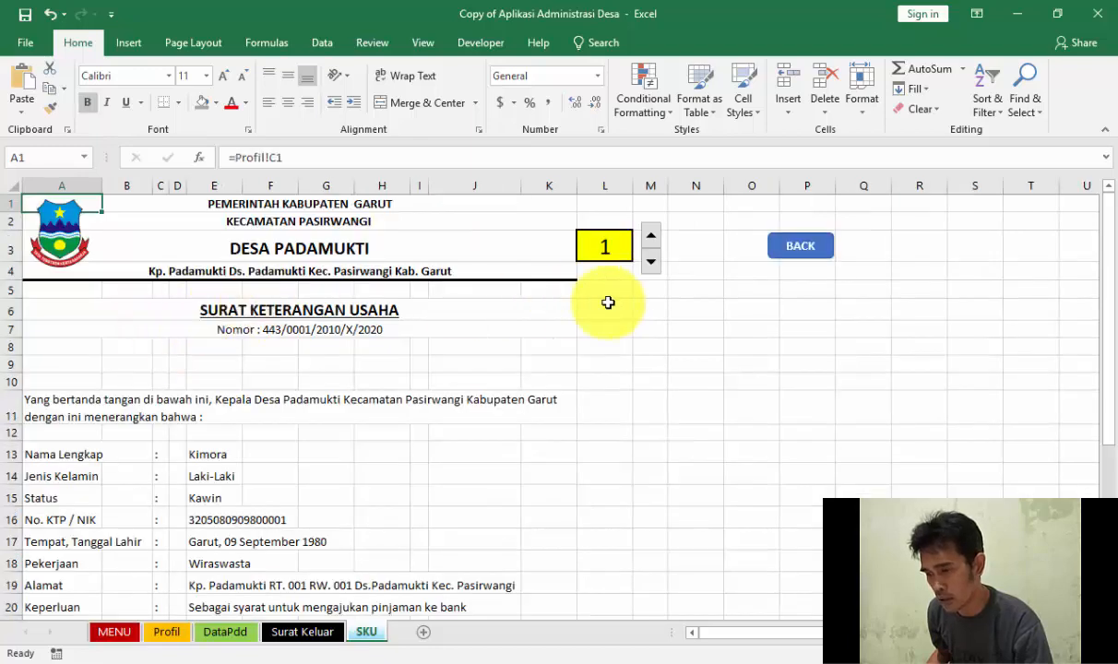
{"action": "left_click", "coordinate": [625, 366]}
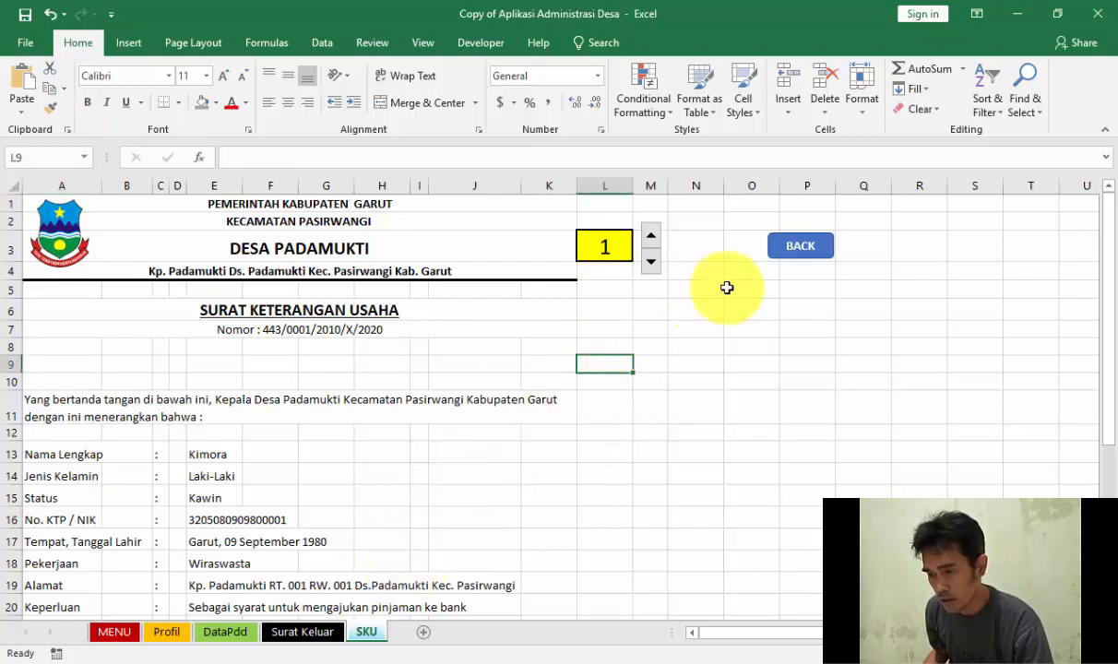
- Change the BACK shape's hyperlink target to cell A1 of the 'Surat Keluar' sheet
{"action": "right_click", "coordinate": [786, 247]}
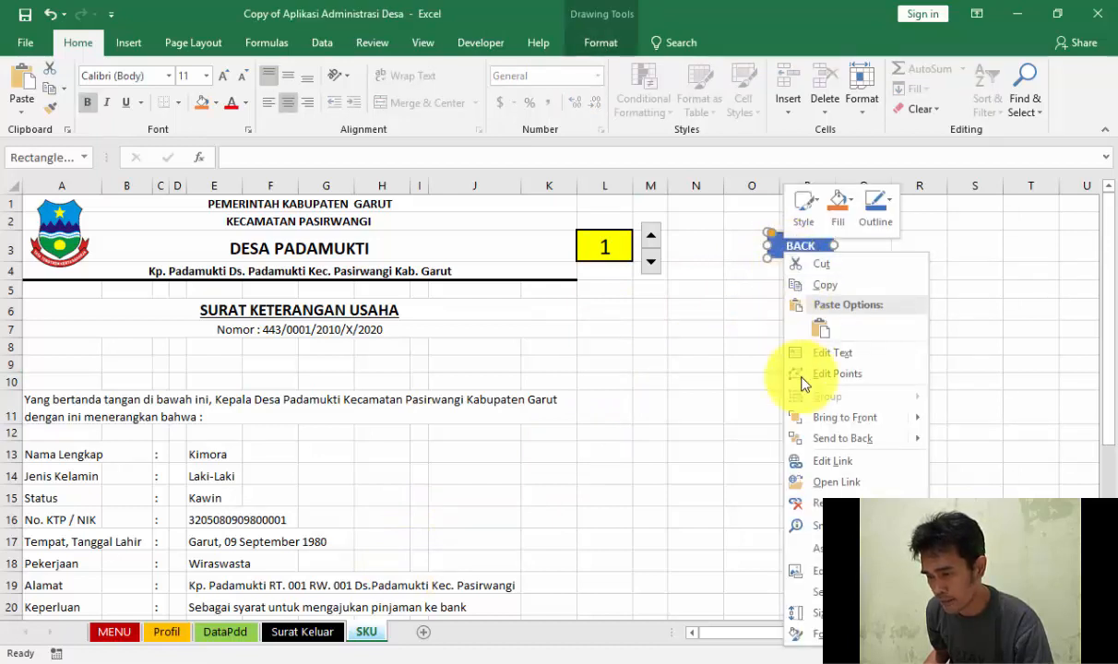
{"action": "left_click", "coordinate": [801, 462]}
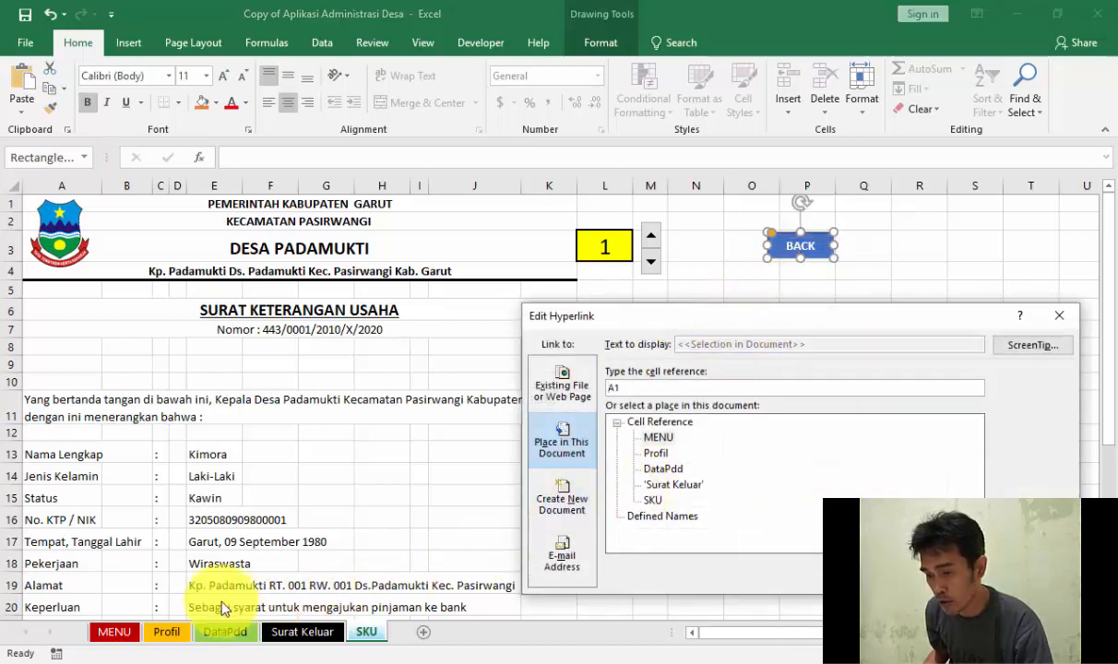
{"action": "left_click", "coordinate": [651, 487]}
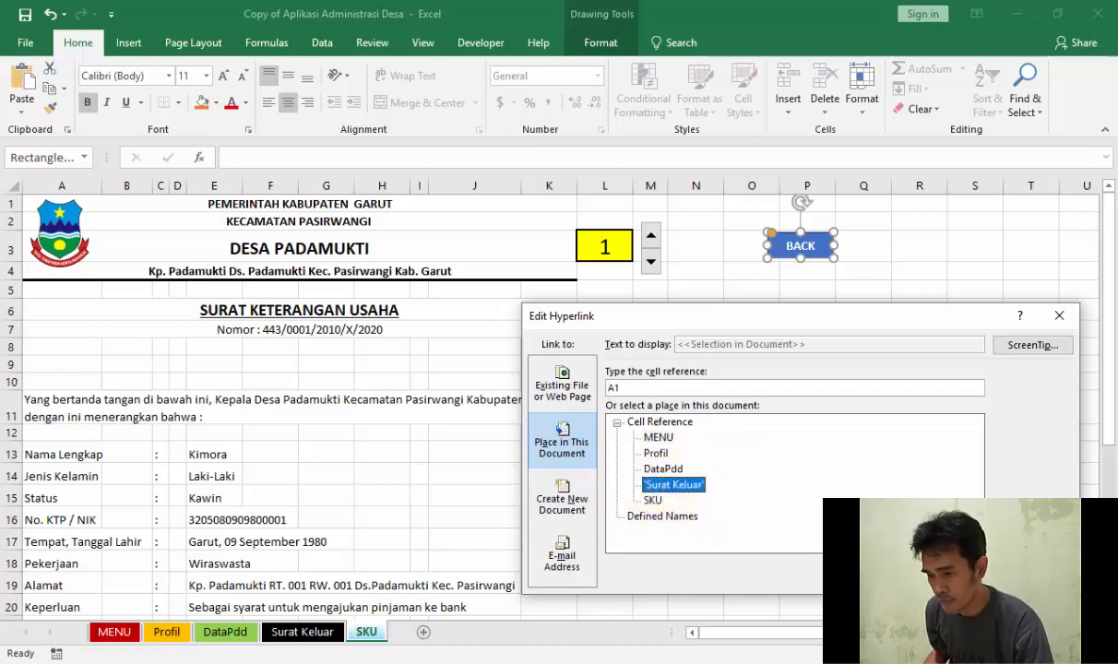
{"action": "left_click", "coordinate": [948, 575]}
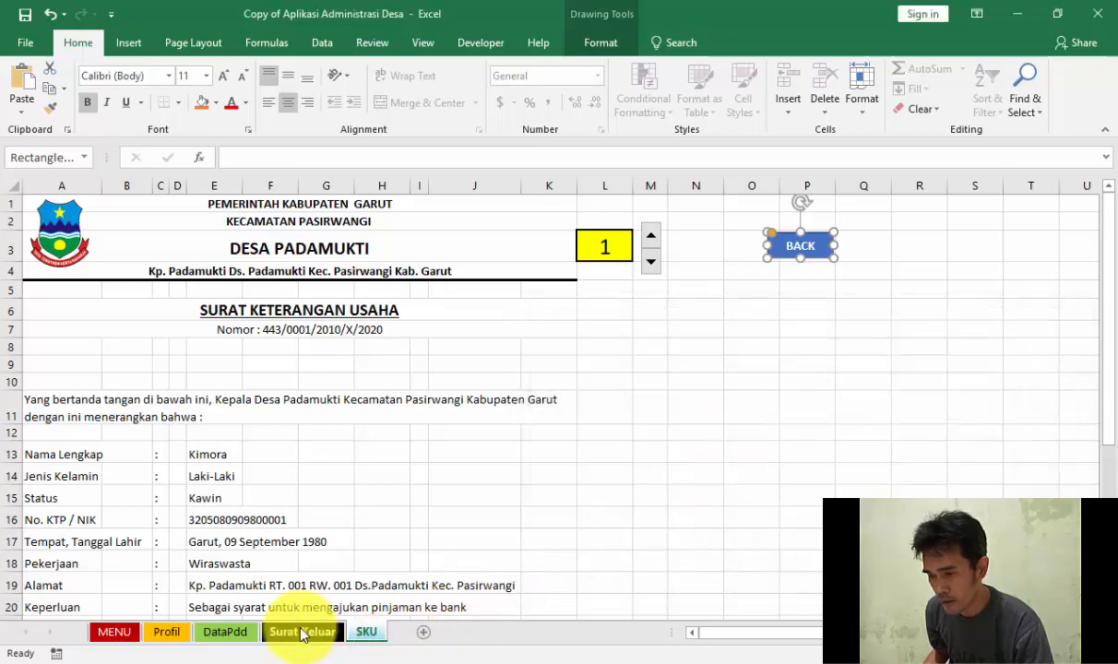
- Follow the BACK link and look over the full width of the Surat Keluar table
{"action": "left_click", "coordinate": [752, 288]}
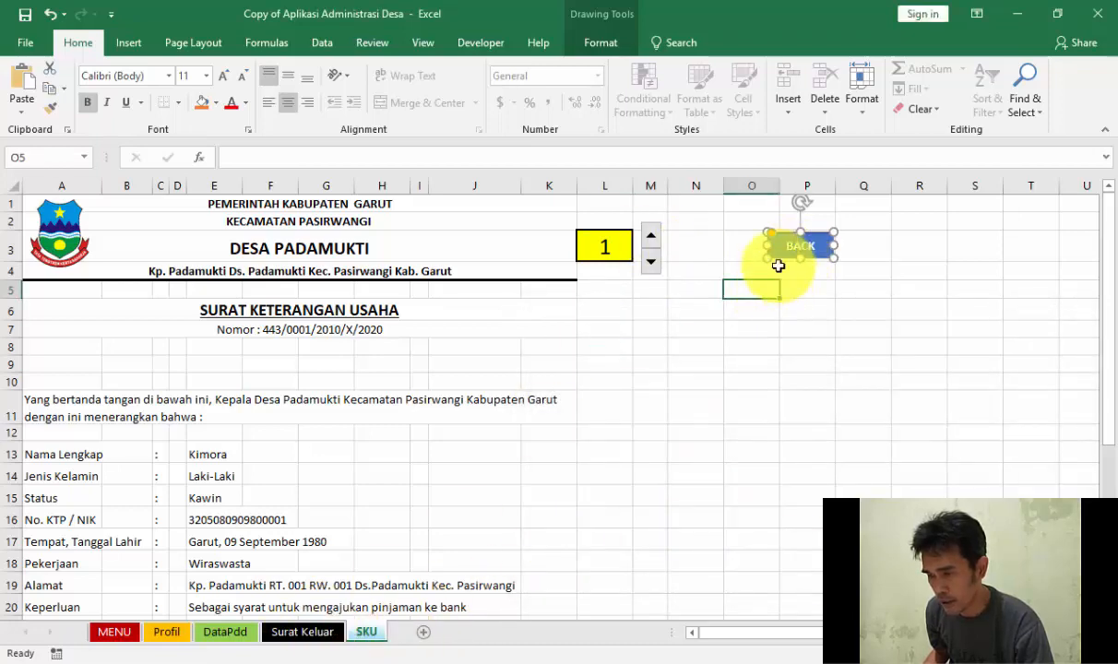
{"action": "left_click", "coordinate": [791, 249]}
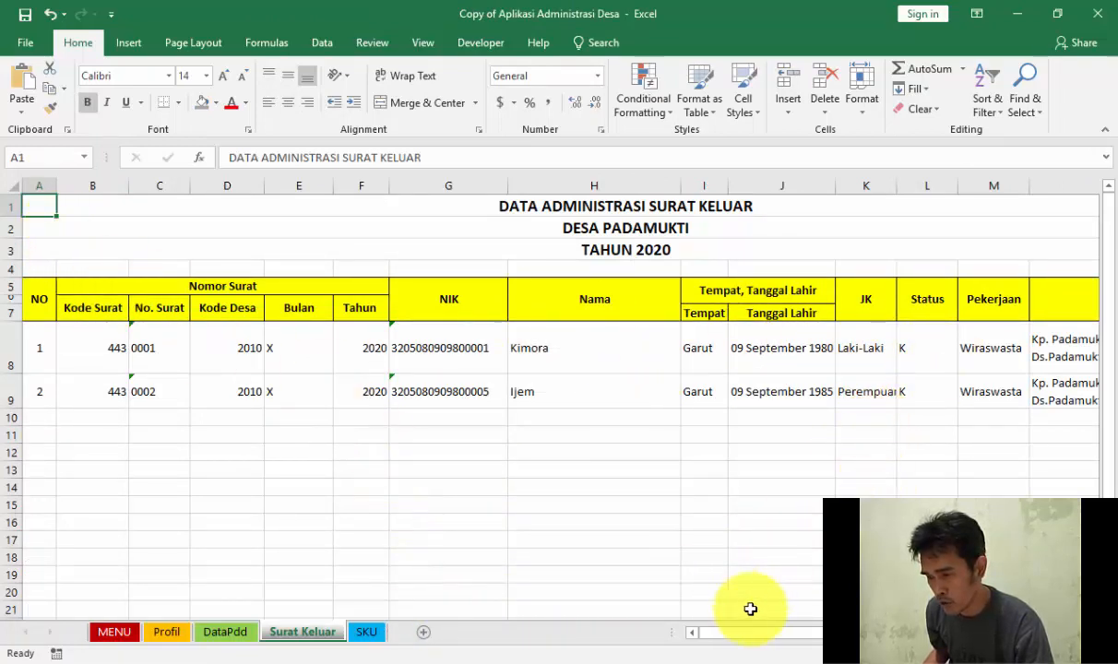
{"action": "left_click_drag", "start_coordinate": [749, 635], "coordinate": [762, 636]}
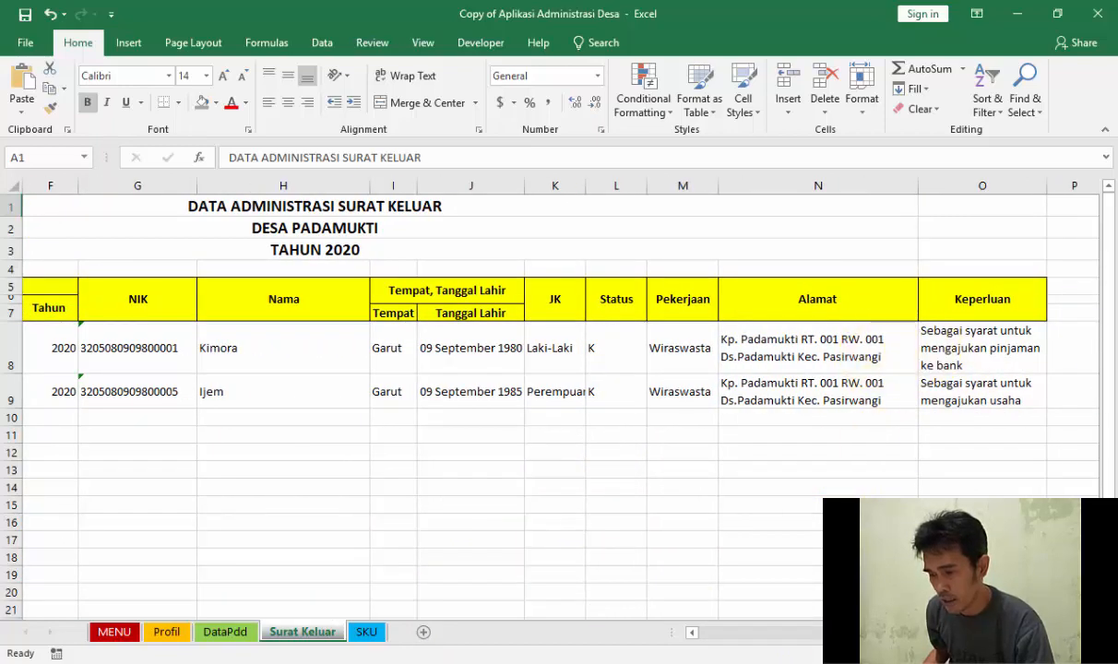
{"action": "left_click_drag", "start_coordinate": [764, 635], "coordinate": [741, 649]}
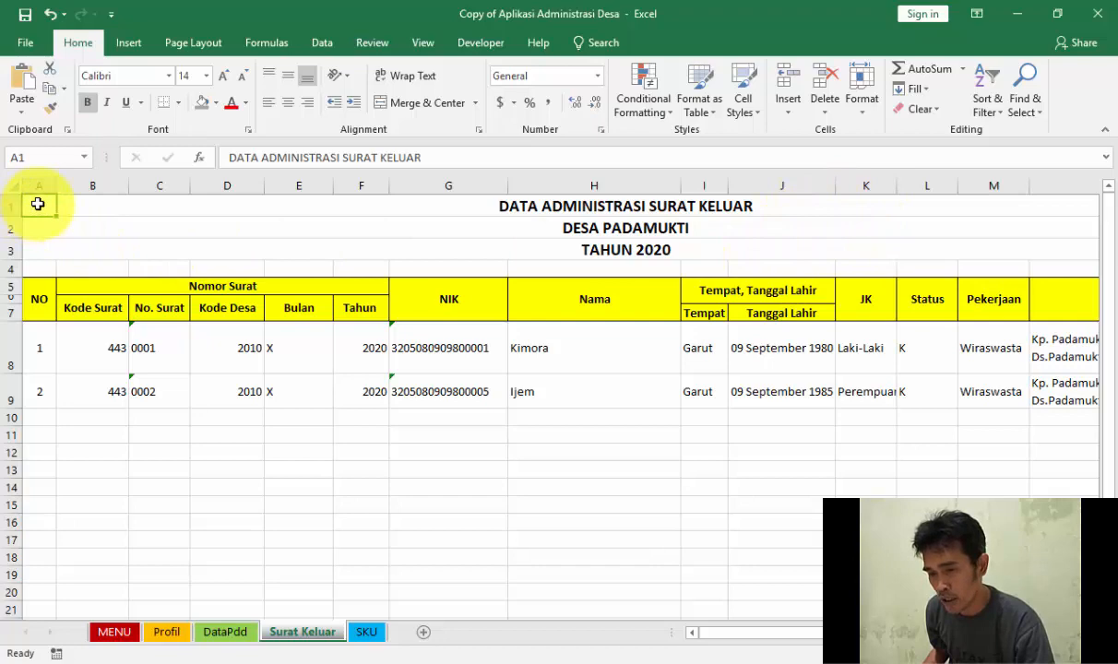
- Set the Surat Keluar sheet's print area to columns A through O, from row 1 down to the sheet's last row
{"action": "left_click_drag", "start_coordinate": [38, 204], "coordinate": [946, 431]}
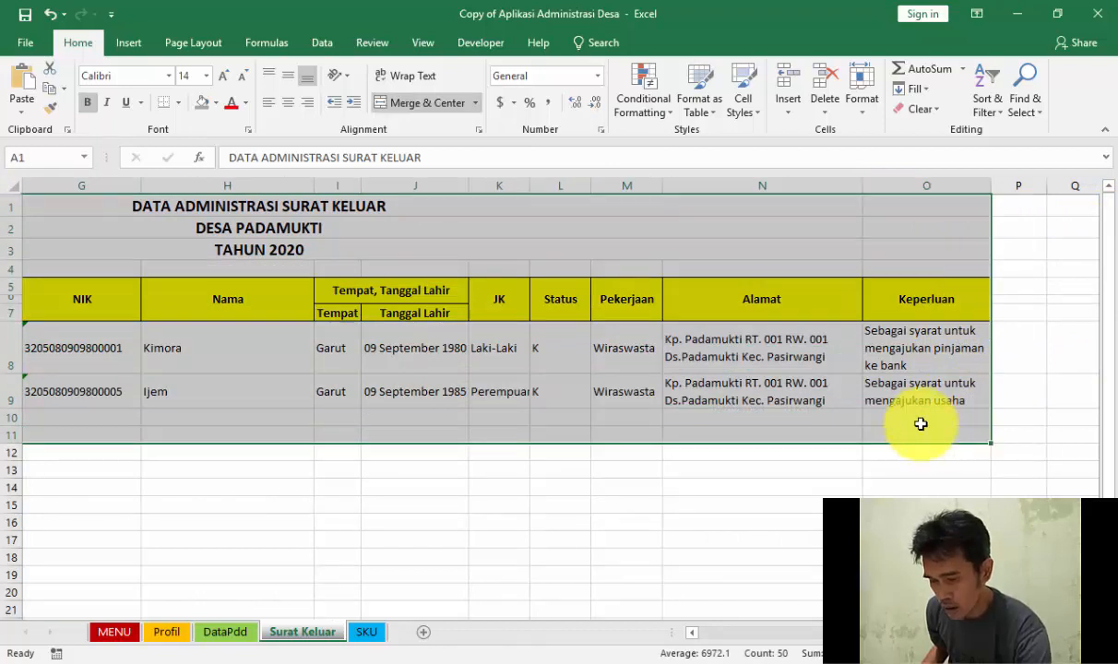
{"action": "key", "text": "ctrl+shift+Down"}
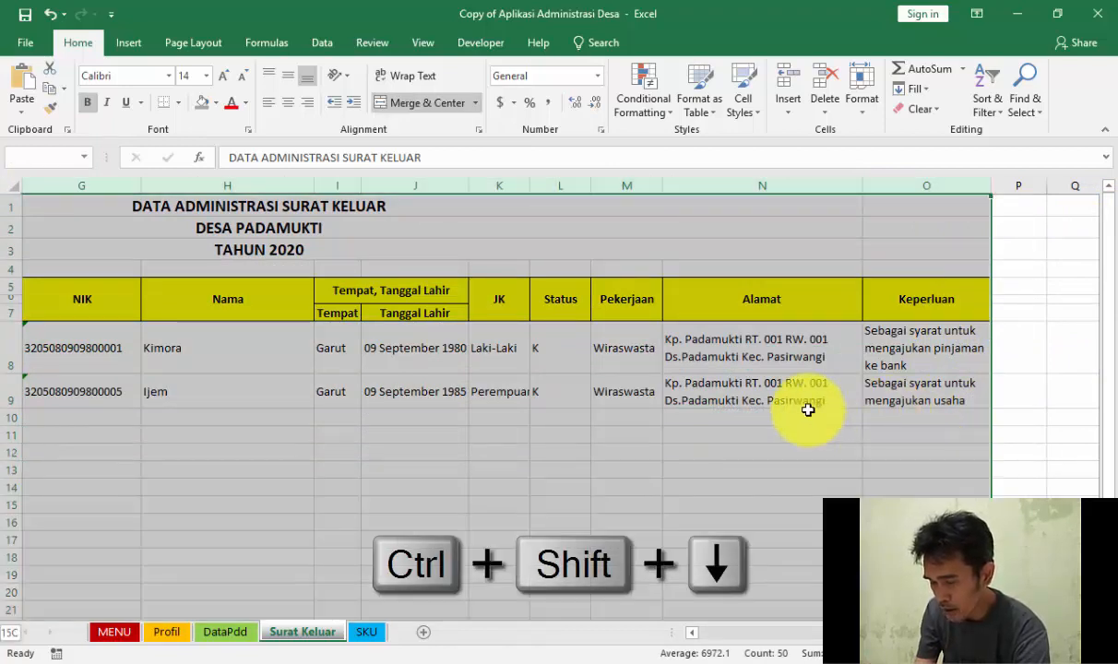
{"action": "key", "text": "ctrl+shift+Up"}
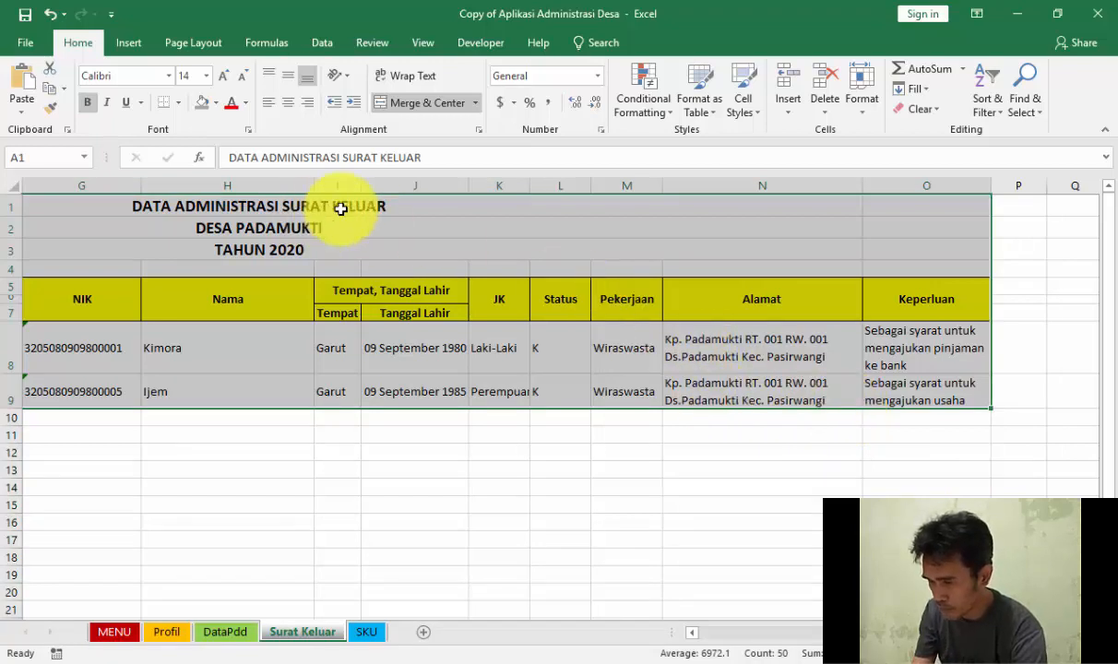
{"action": "key", "text": "ctrl+shift+Down"}
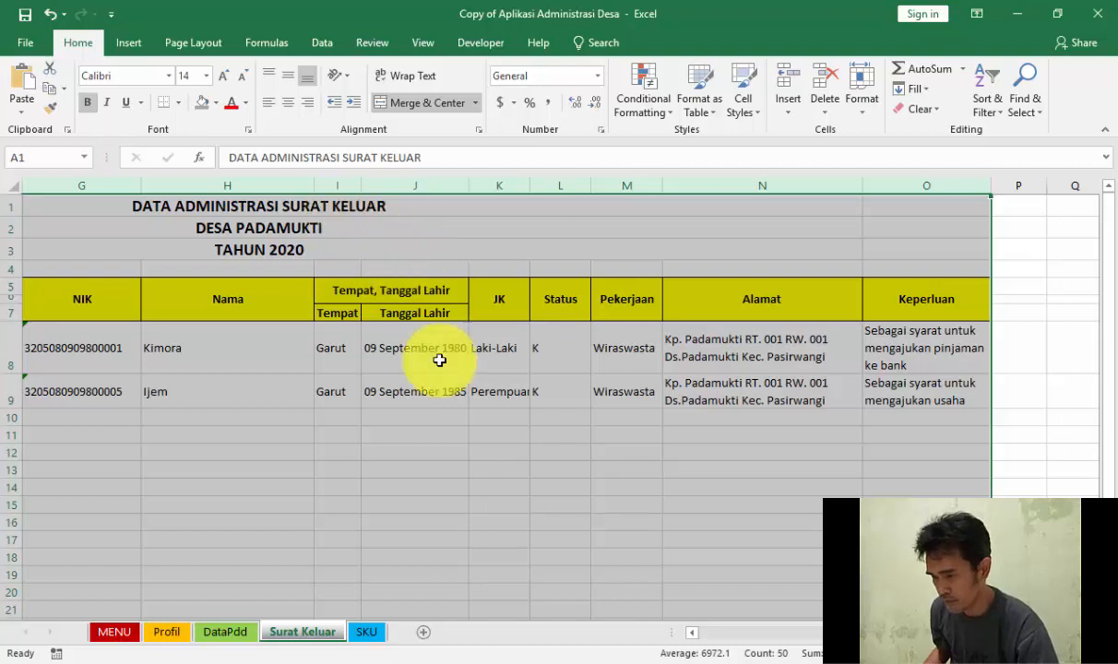
{"action": "scroll", "coordinate": [496, 443], "scroll_direction": "down", "scroll_amount": 9}
{"action": "scroll", "coordinate": [496, 444], "scroll_direction": "down", "scroll_amount": 5}
{"action": "scroll", "coordinate": [497, 444], "scroll_direction": "up", "scroll_amount": 7}
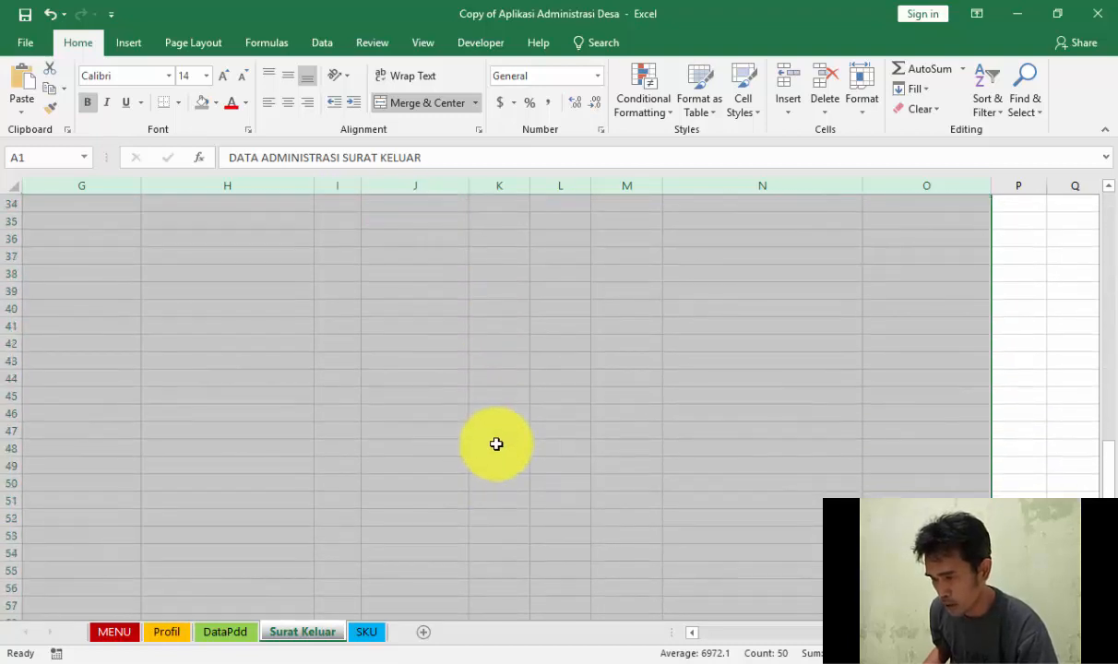
{"action": "scroll", "coordinate": [496, 444], "scroll_direction": "down", "scroll_amount": 5}
{"action": "scroll", "coordinate": [496, 444], "scroll_direction": "down", "scroll_amount": 20}
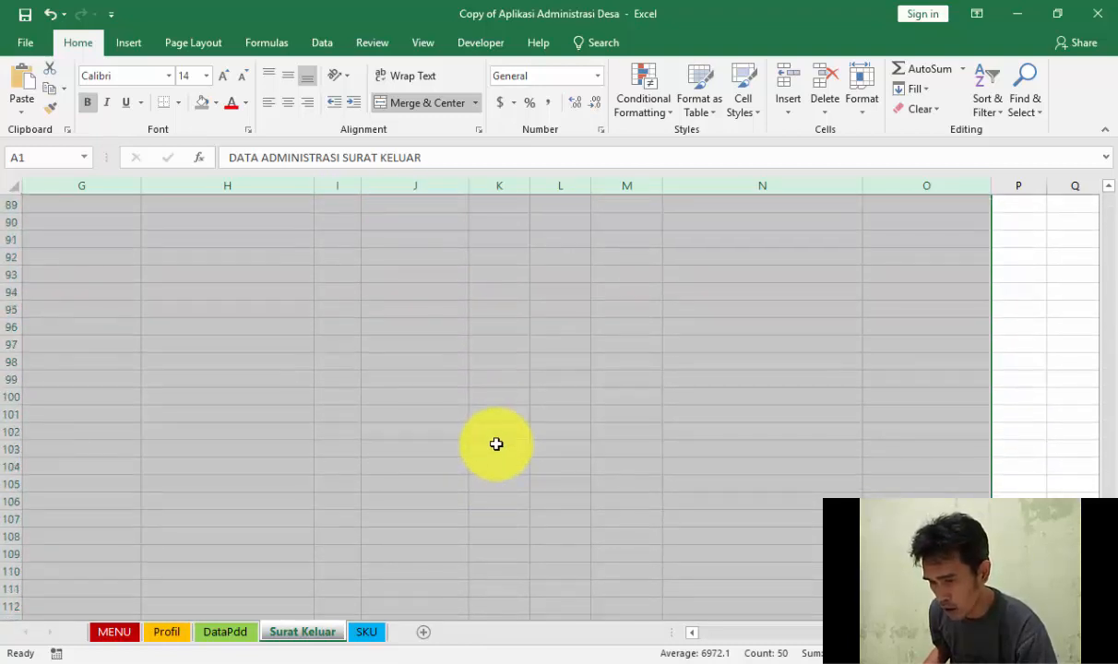
{"action": "scroll", "coordinate": [496, 441], "scroll_direction": "up", "scroll_amount": 6}
{"action": "scroll", "coordinate": [496, 441], "scroll_direction": "up", "scroll_amount": 20}
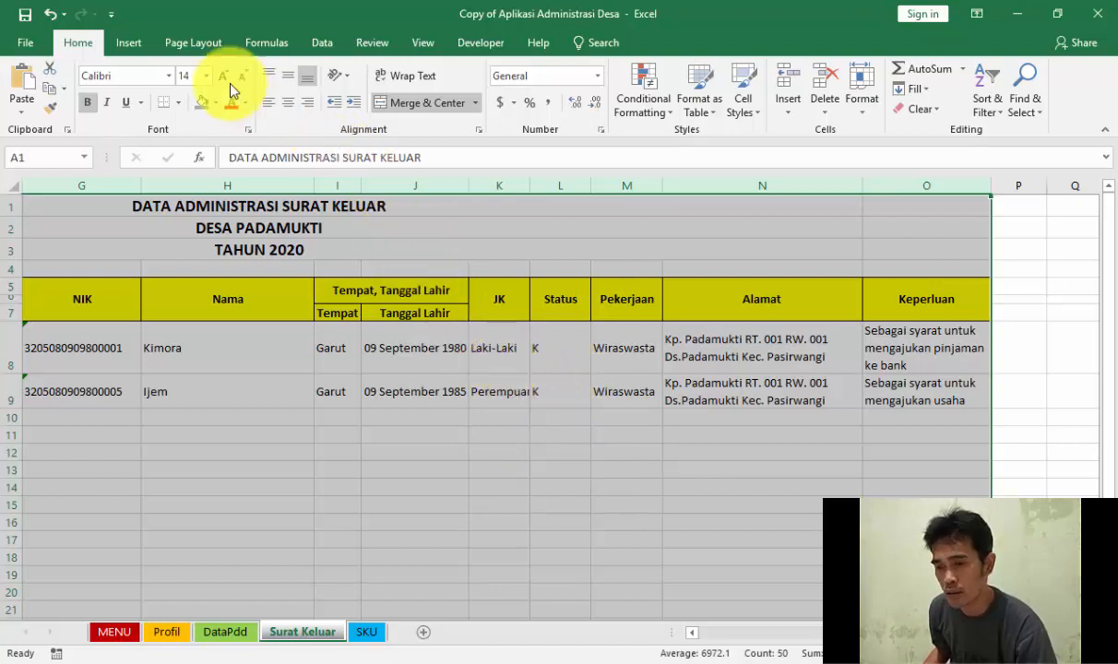
{"action": "left_click", "coordinate": [214, 46]}
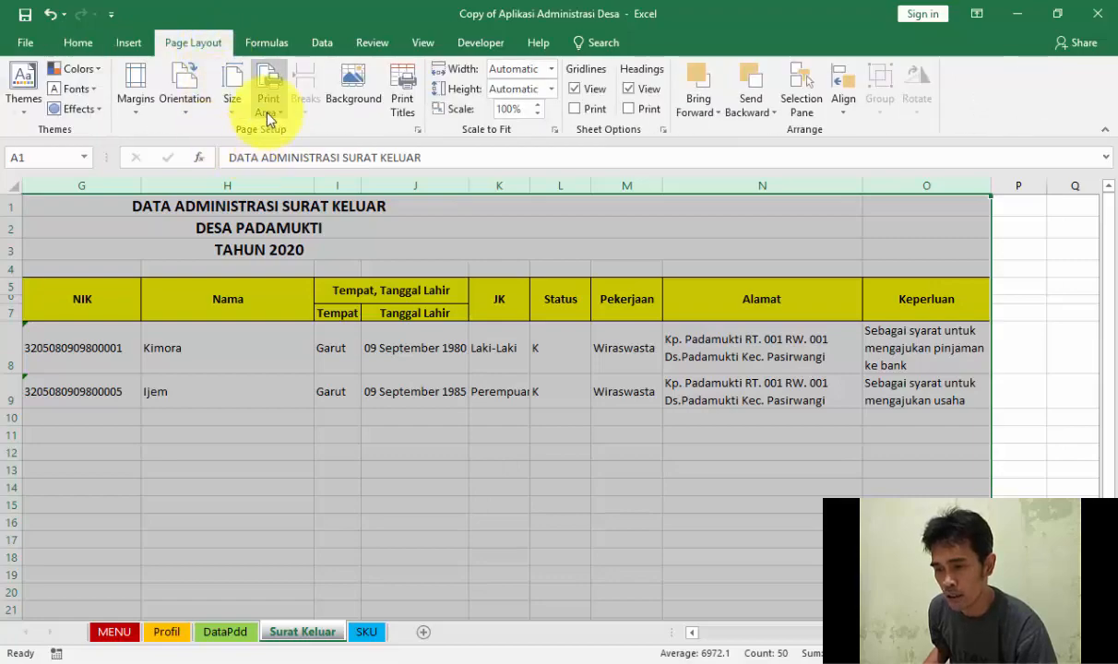
{"action": "left_click", "coordinate": [268, 114]}
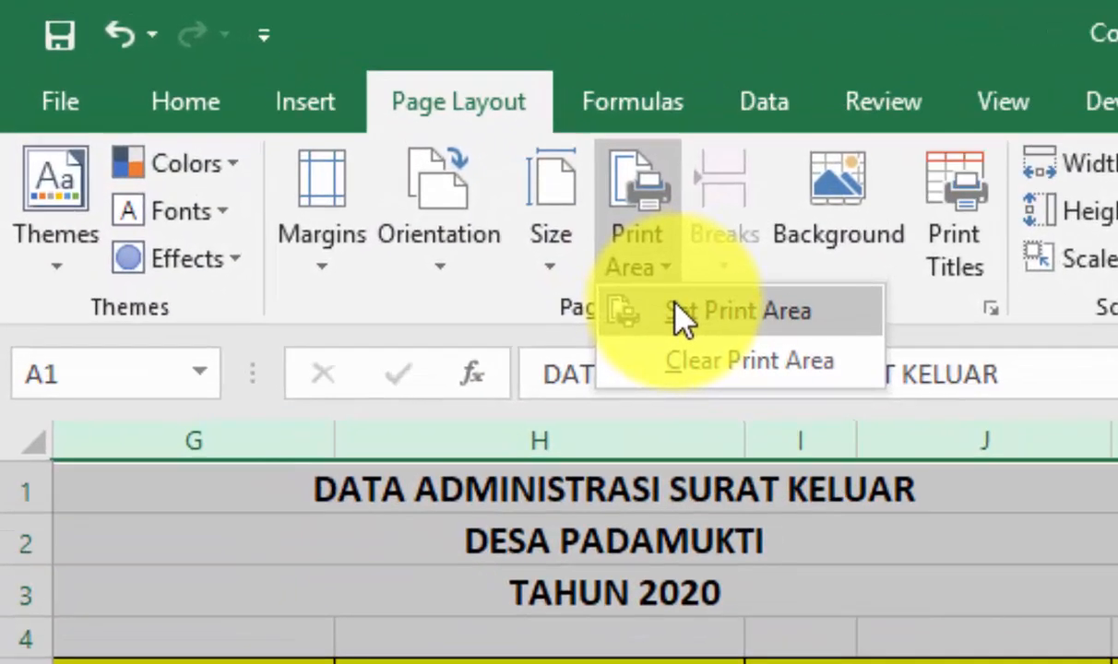
{"action": "left_click", "coordinate": [682, 314]}
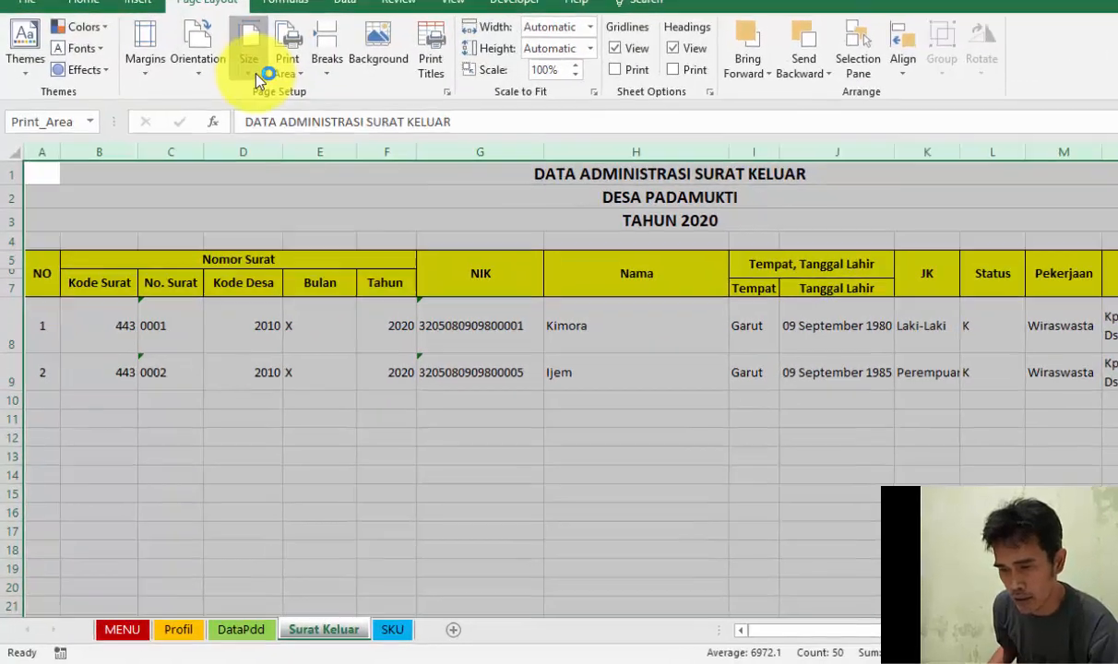
- Set the Surat Keluar sheet's paper size to F4
{"action": "left_click", "coordinate": [238, 113]}
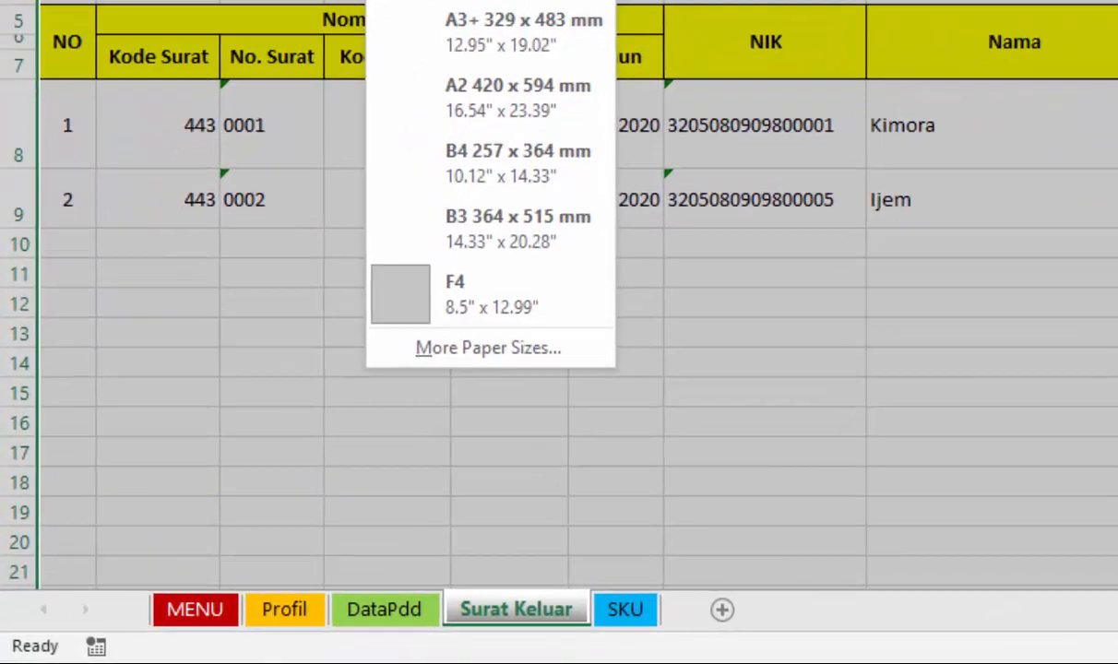
{"action": "left_click", "coordinate": [407, 309]}
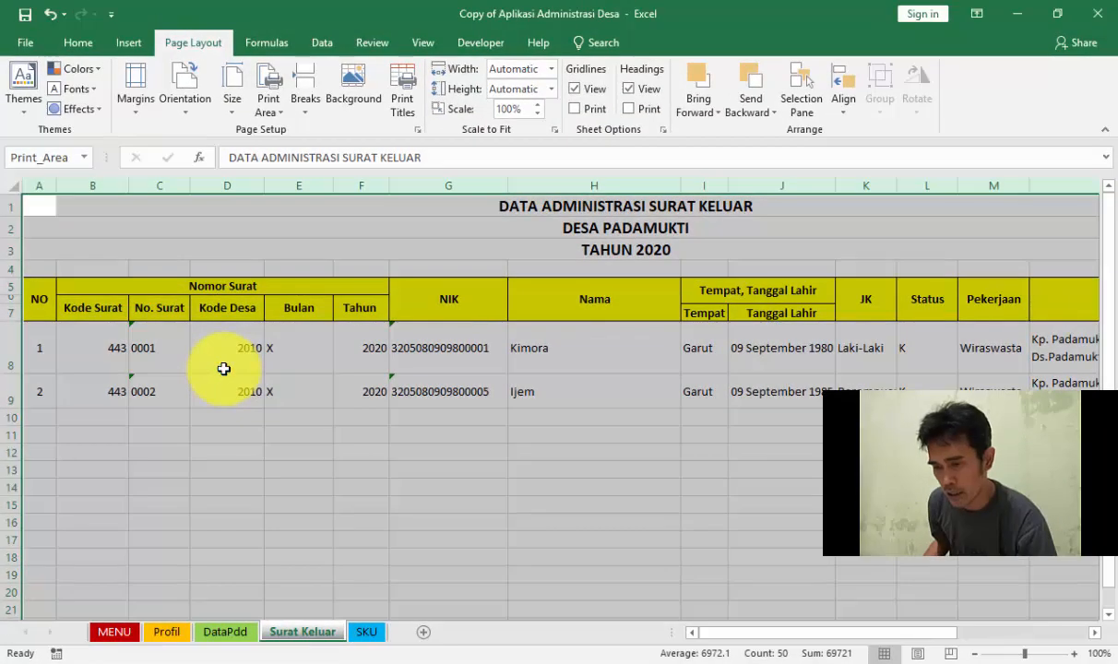
{"action": "left_click", "coordinate": [223, 369]}
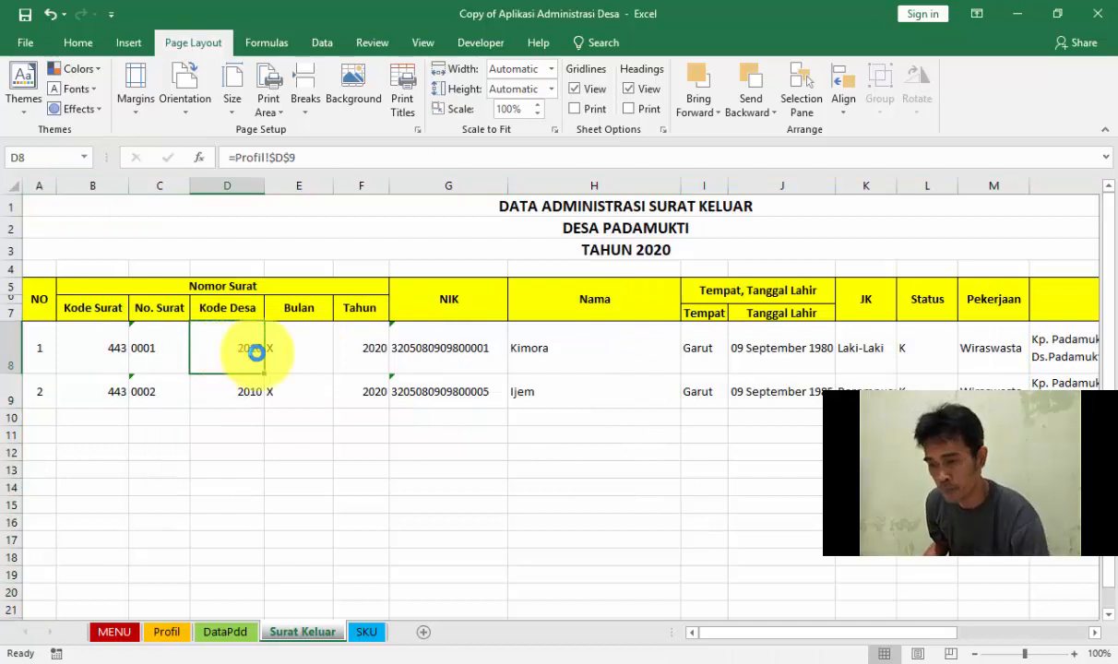
- In the print preview, narrow the margins to 0.31" left and 0.25" right, and reduce the top and bottom margins to the header and footer lines
{"action": "key", "text": "ctrl+p"}
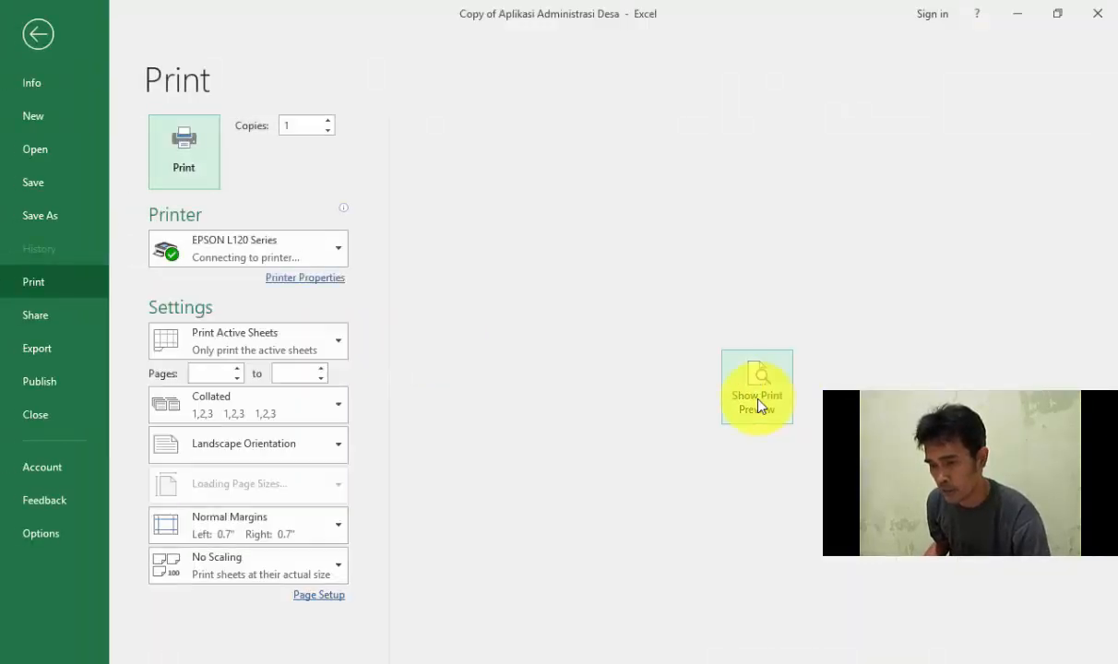
{"action": "left_click", "coordinate": [758, 406]}
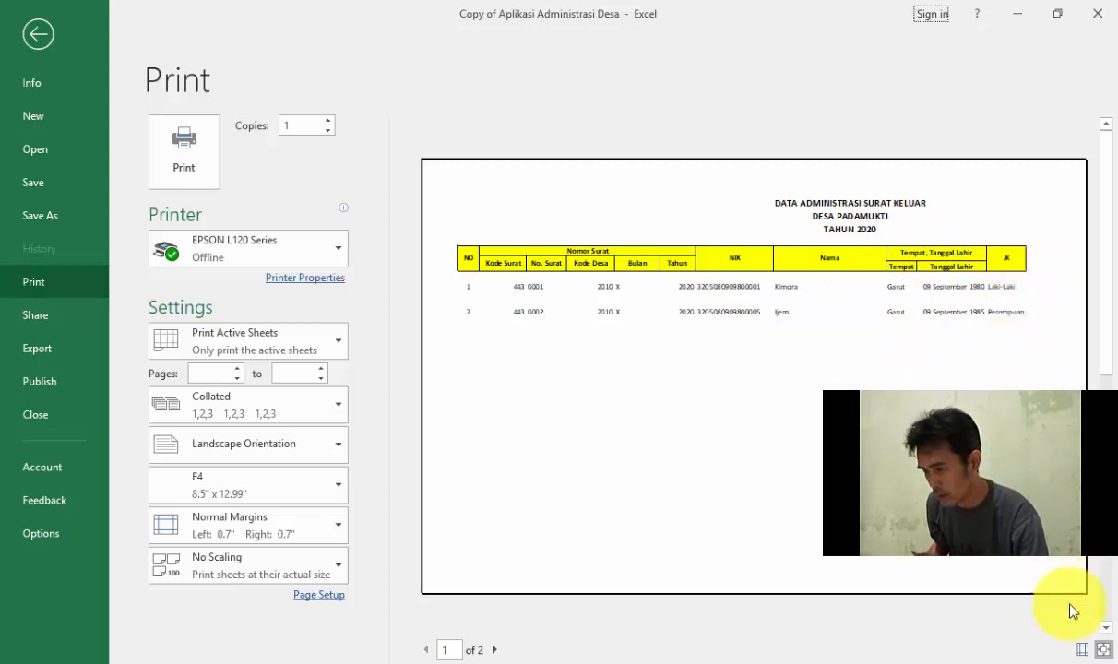
{"action": "left_click", "coordinate": [1083, 651]}
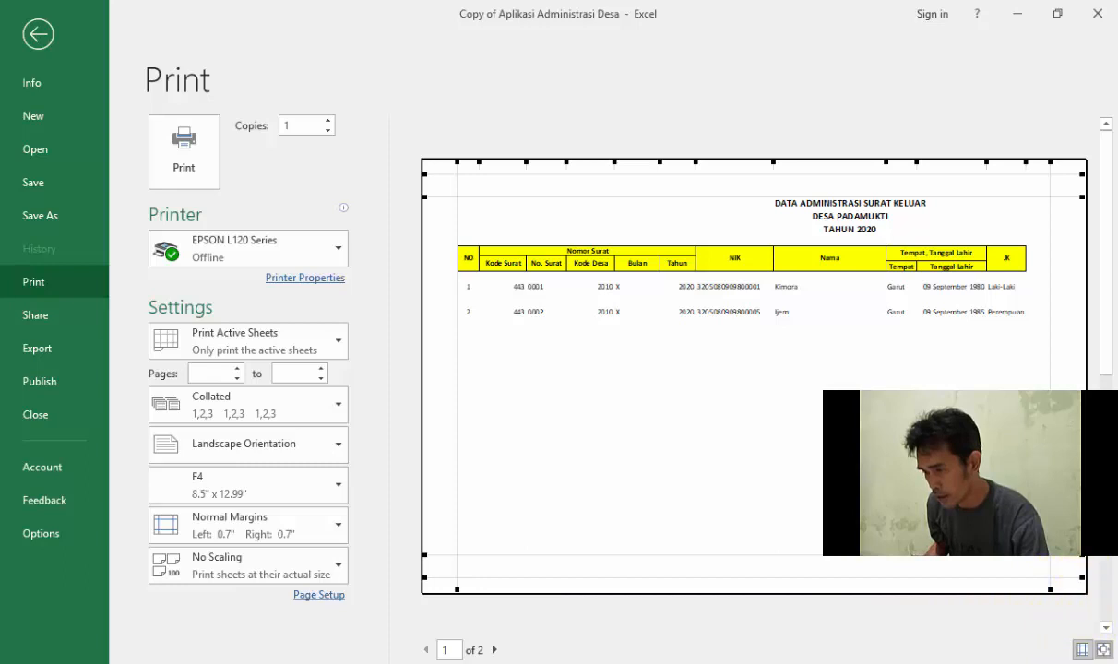
{"action": "left_click_drag", "start_coordinate": [1049, 475], "coordinate": [1072, 475]}
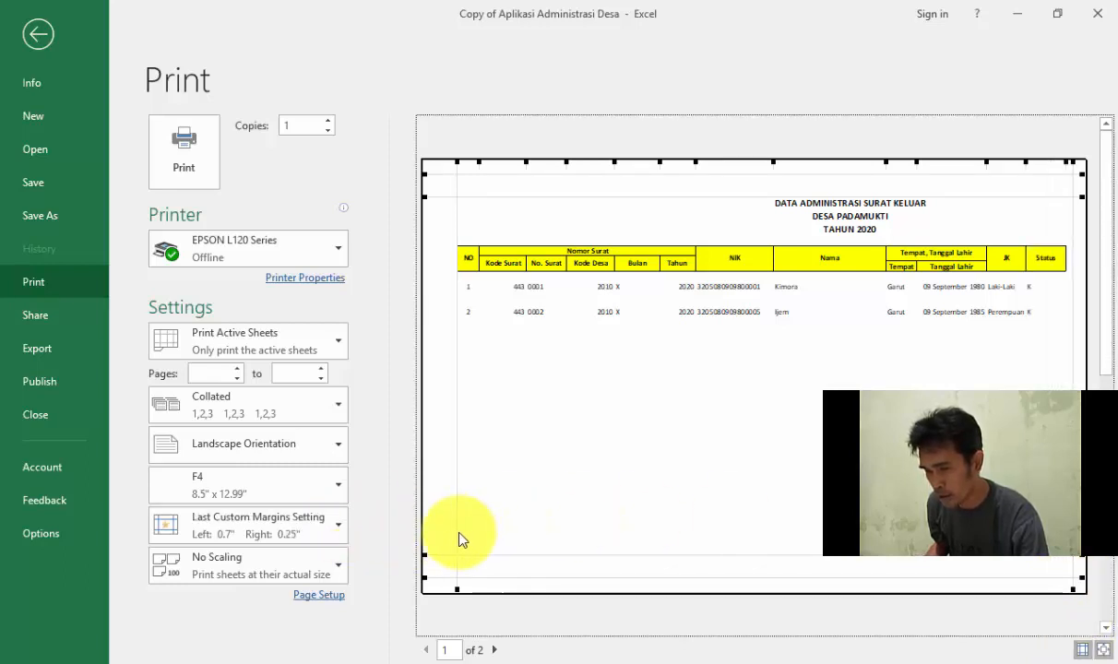
{"action": "left_click_drag", "start_coordinate": [458, 534], "coordinate": [436, 531]}
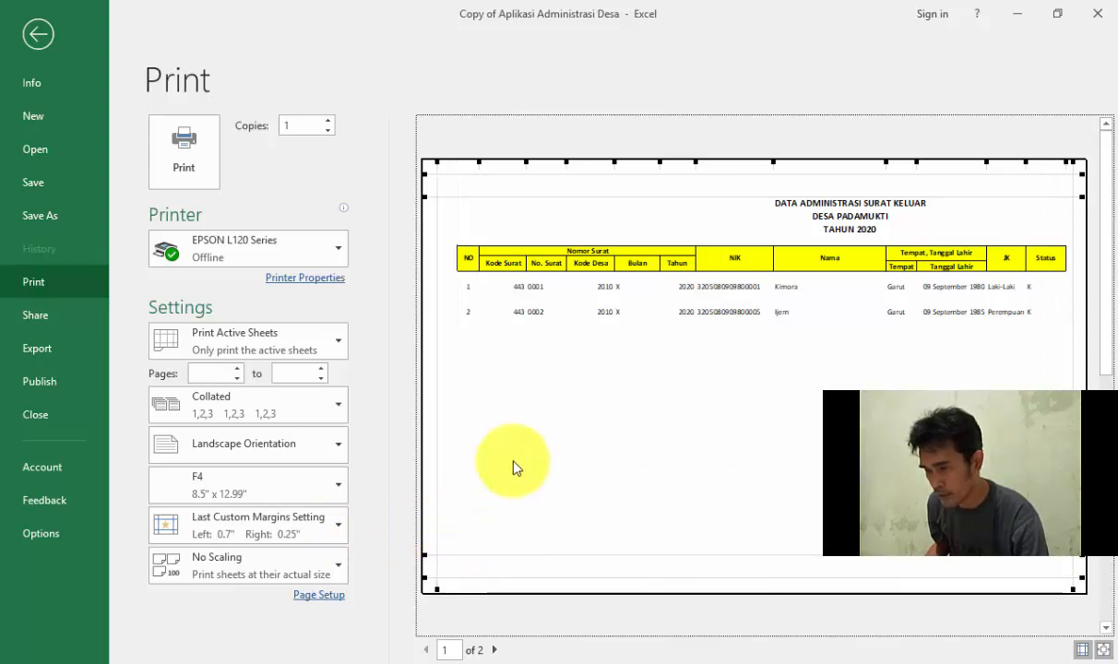
{"action": "left_click_drag", "start_coordinate": [641, 197], "coordinate": [640, 175]}
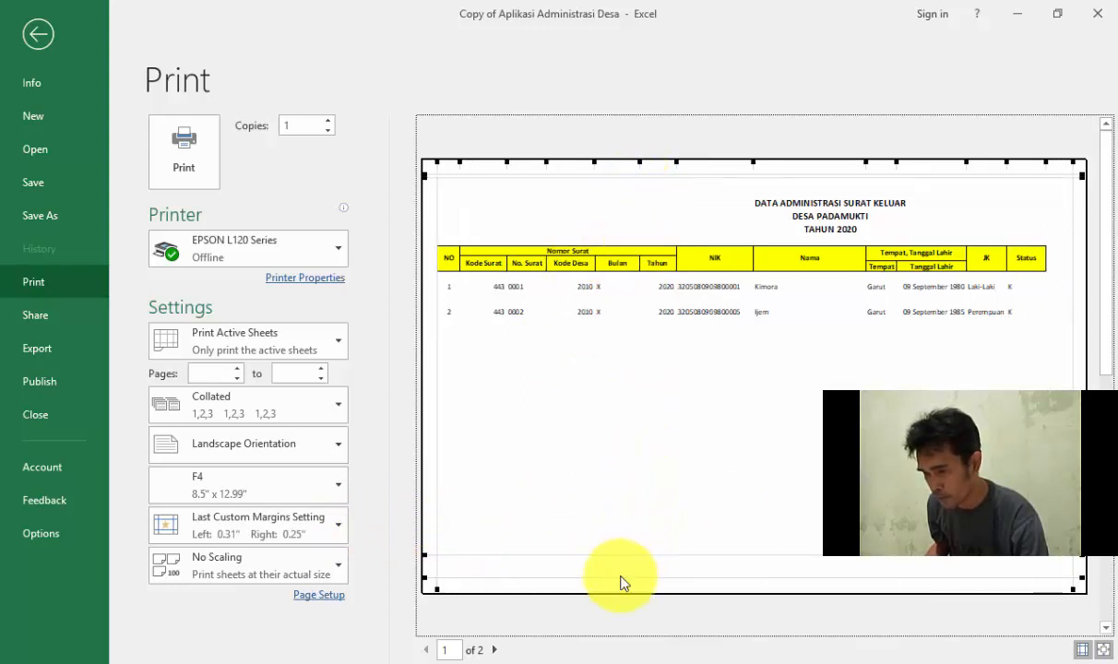
{"action": "left_click_drag", "start_coordinate": [615, 556], "coordinate": [615, 577]}
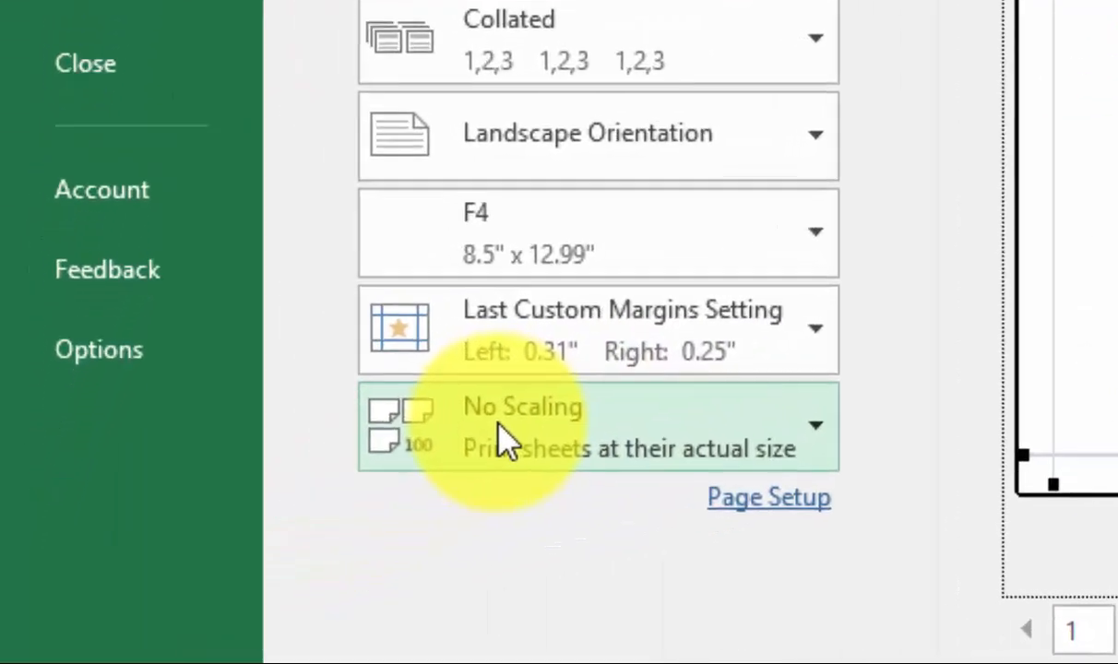
- Scale the Surat Keluar printout to fit all columns on one page and return to the worksheet
{"action": "left_click", "coordinate": [747, 429]}
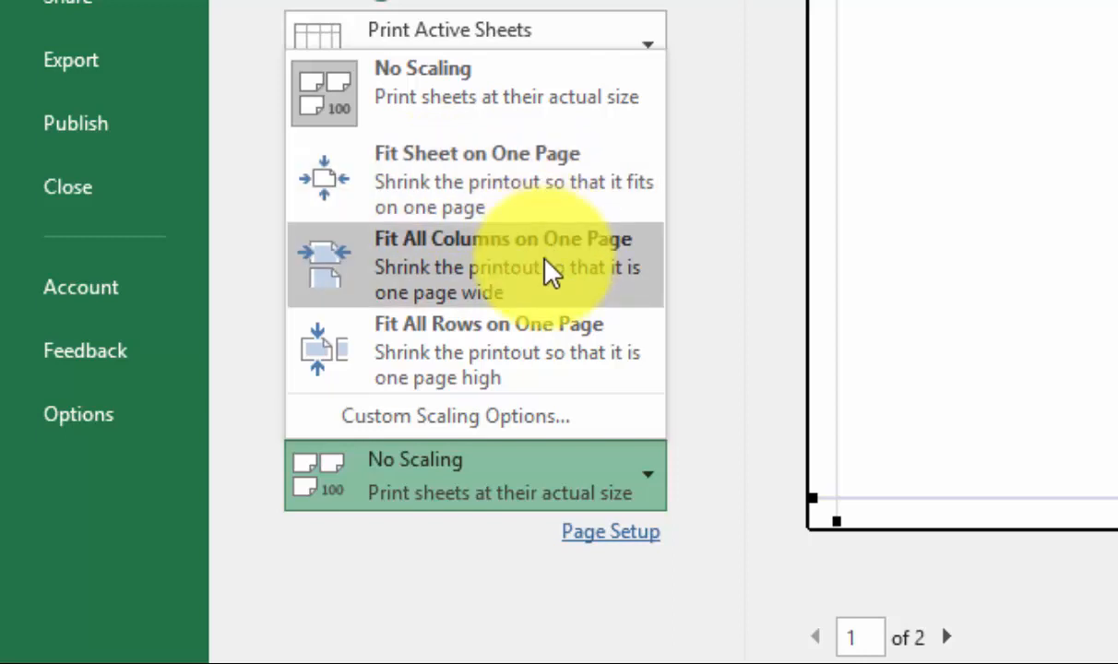
{"action": "left_click", "coordinate": [552, 272]}
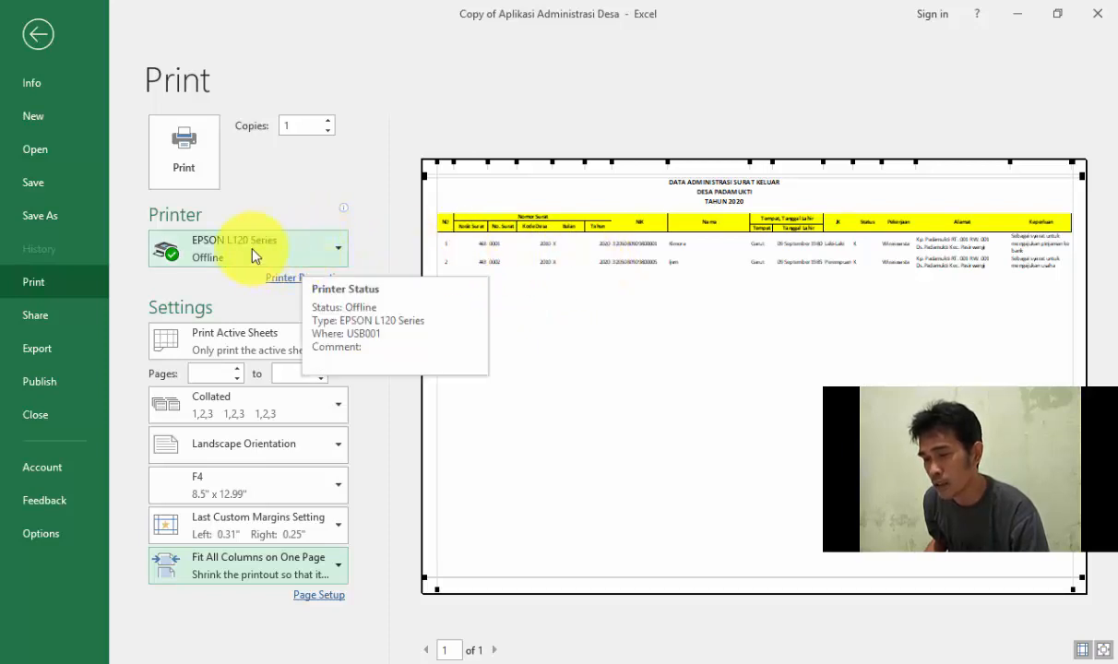
{"action": "left_click", "coordinate": [38, 37]}
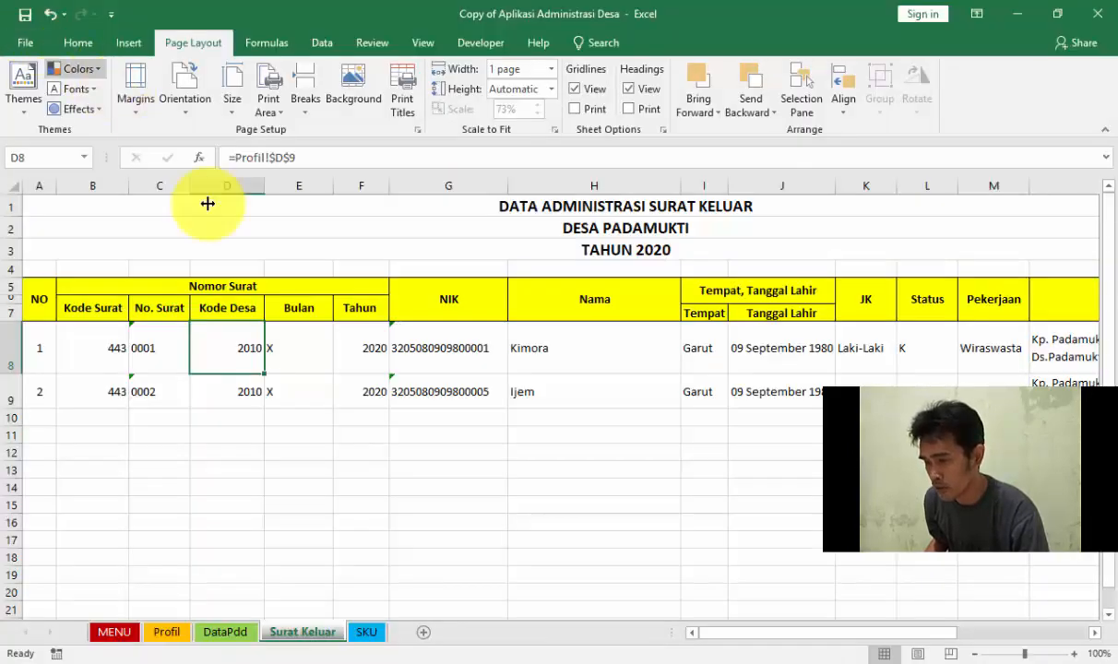
- Try the Page Layout view on the Surat Keluar sheet, settle on Page Break Preview, and enlarge the zoom slightly
{"action": "left_click_drag", "start_coordinate": [912, 632], "coordinate": [1086, 639]}
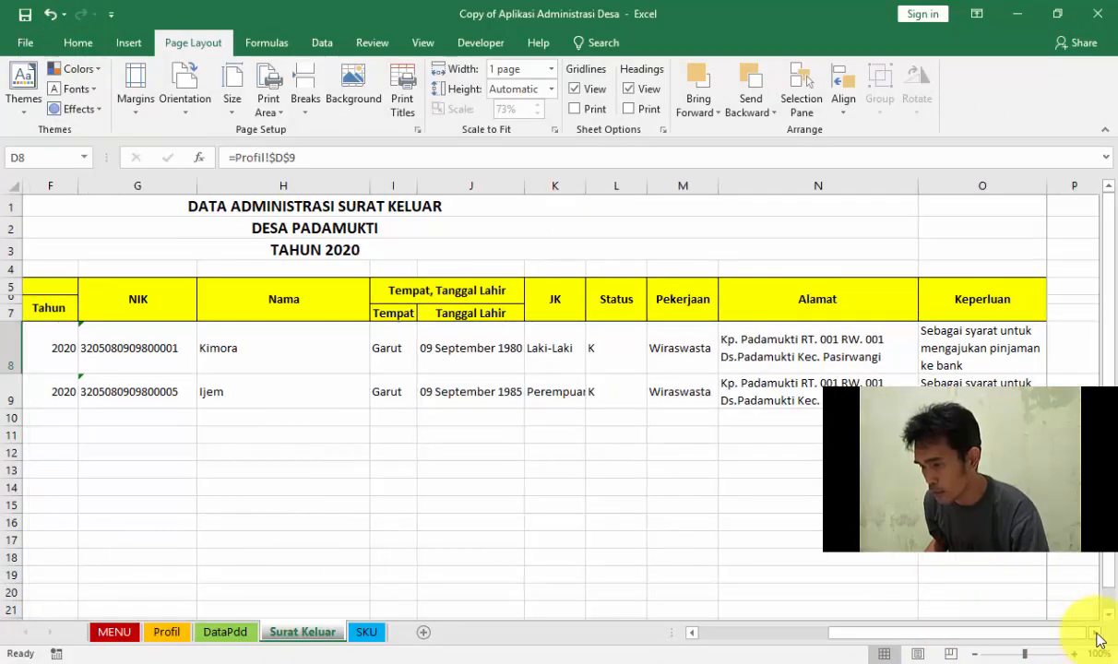
{"action": "left_click", "coordinate": [1096, 632]}
{"action": "left_click", "coordinate": [1096, 632]}
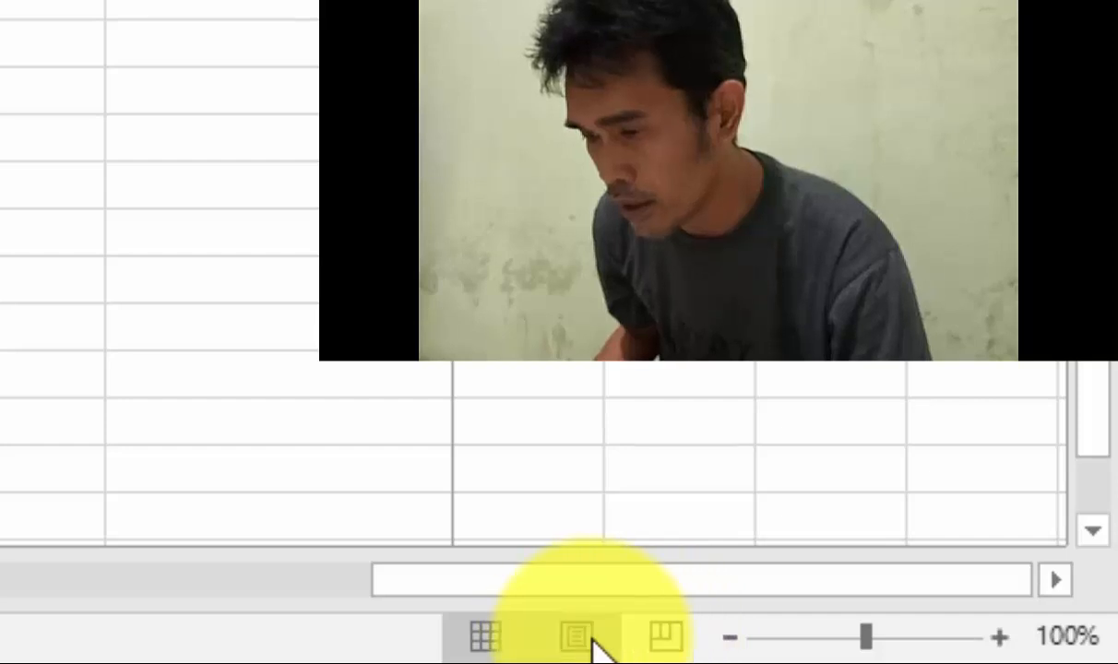
{"action": "left_click", "coordinate": [646, 639]}
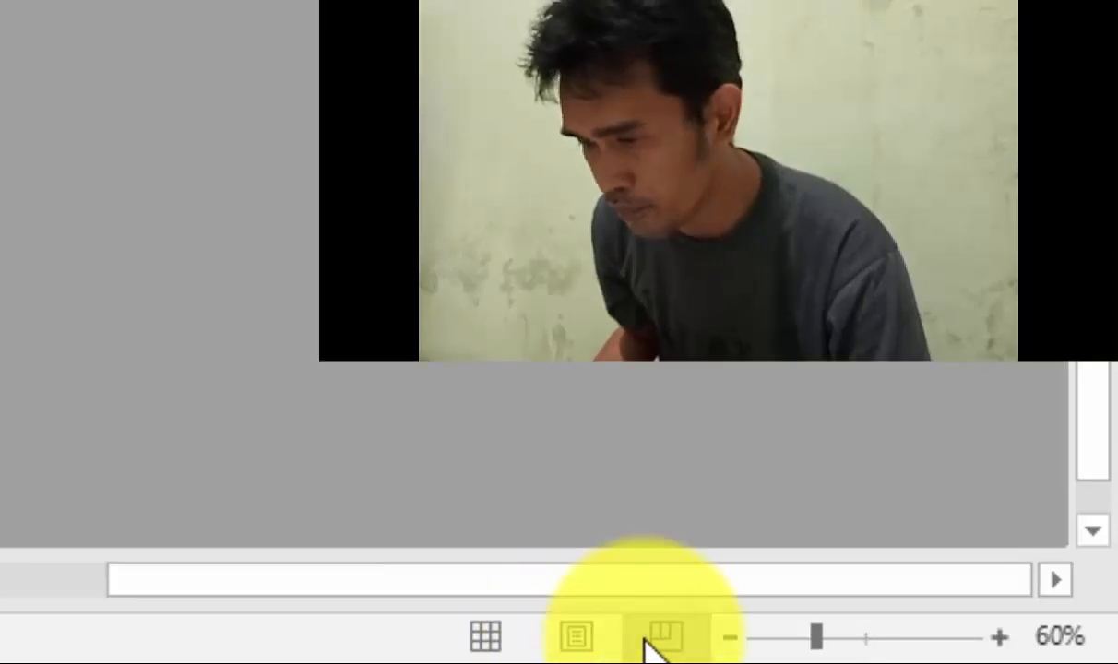
{"action": "left_click", "coordinate": [598, 638]}
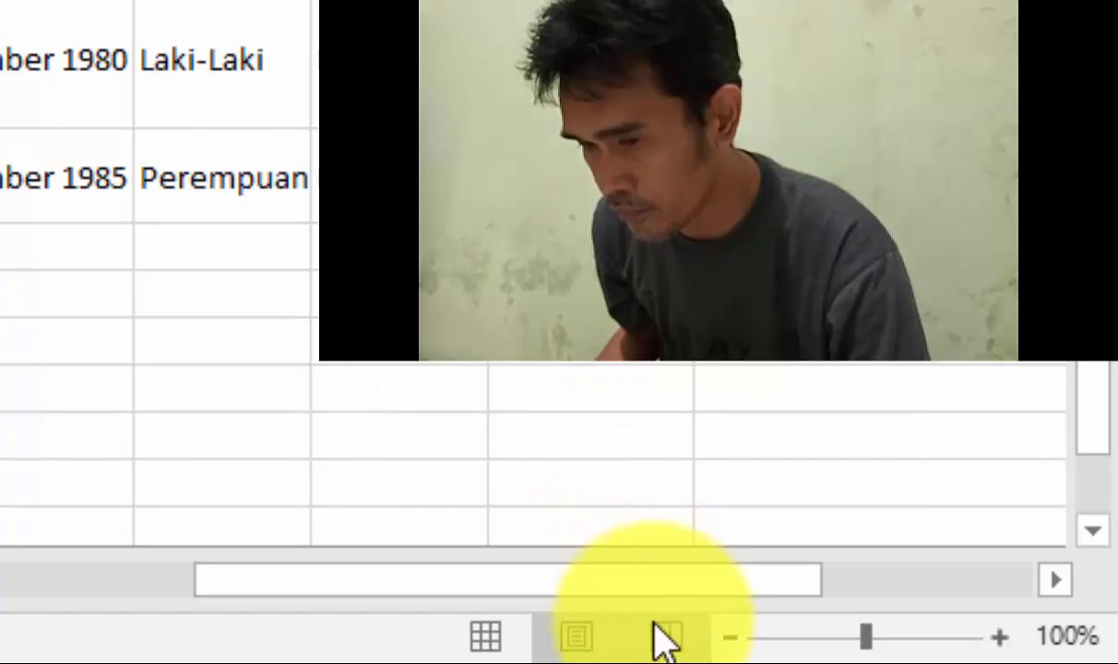
{"action": "left_click", "coordinate": [660, 637]}
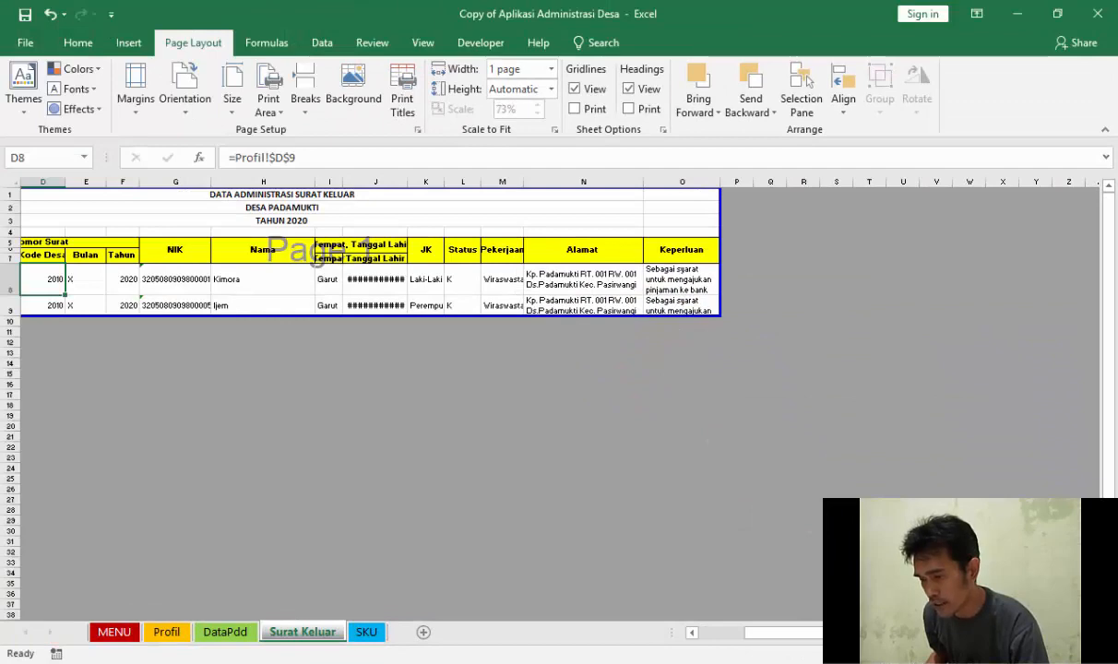
{"action": "left_click", "coordinate": [1068, 653]}
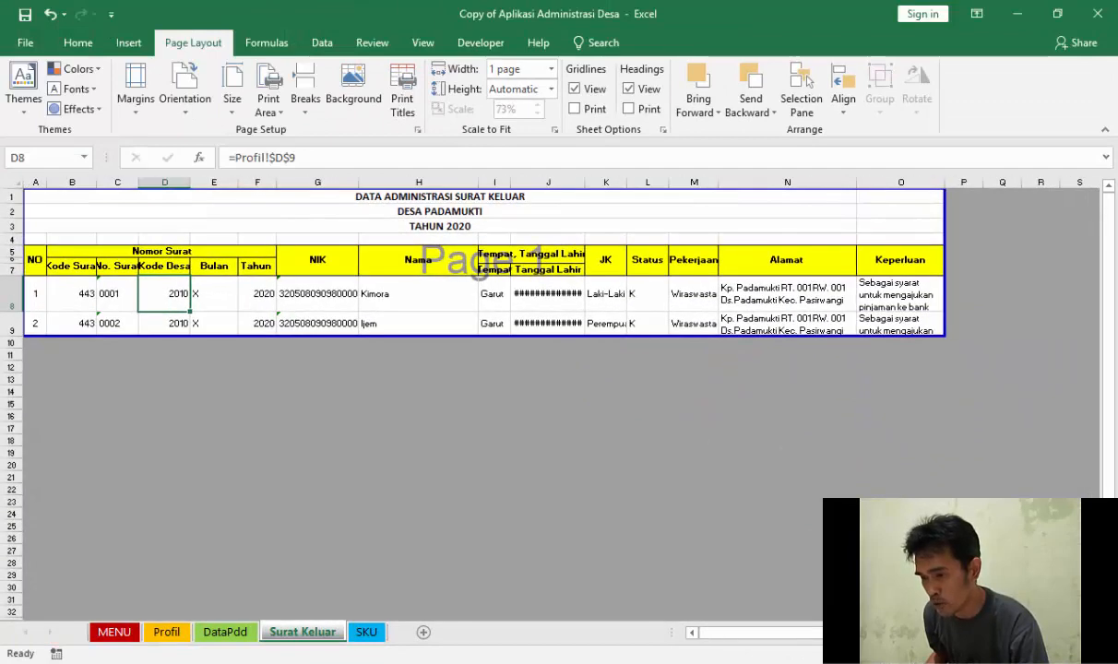